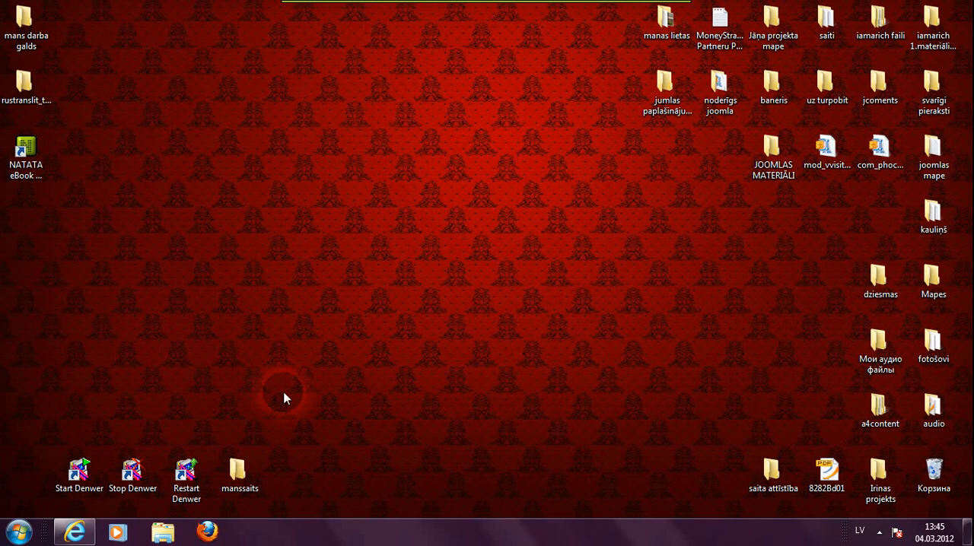
# - Open the manssaits login text file from the manssaits desktop folder and reposition its editor window
pyautogui.doubleClick(236, 478)
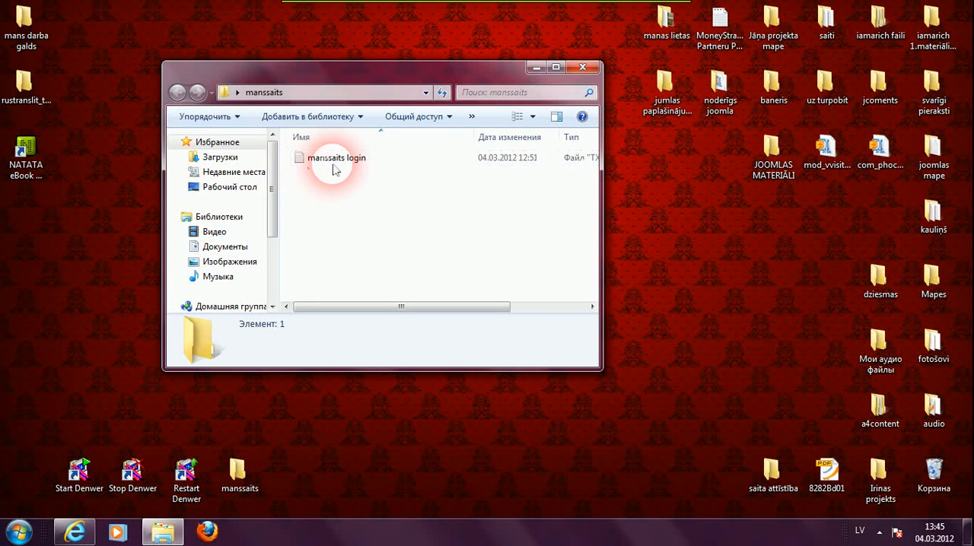
pyautogui.doubleClick(315, 168)
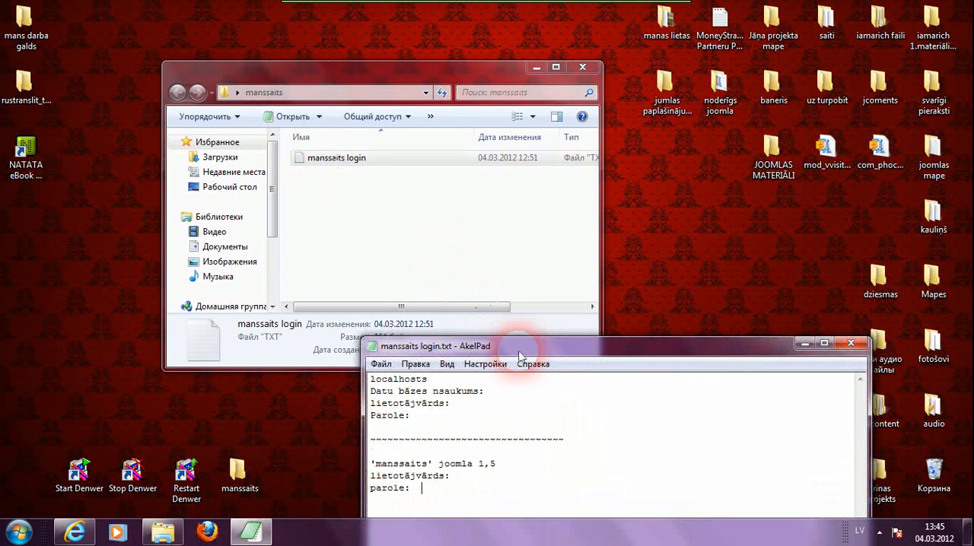
pyautogui.moveTo(520, 356); pyautogui.dragTo(473, 136)
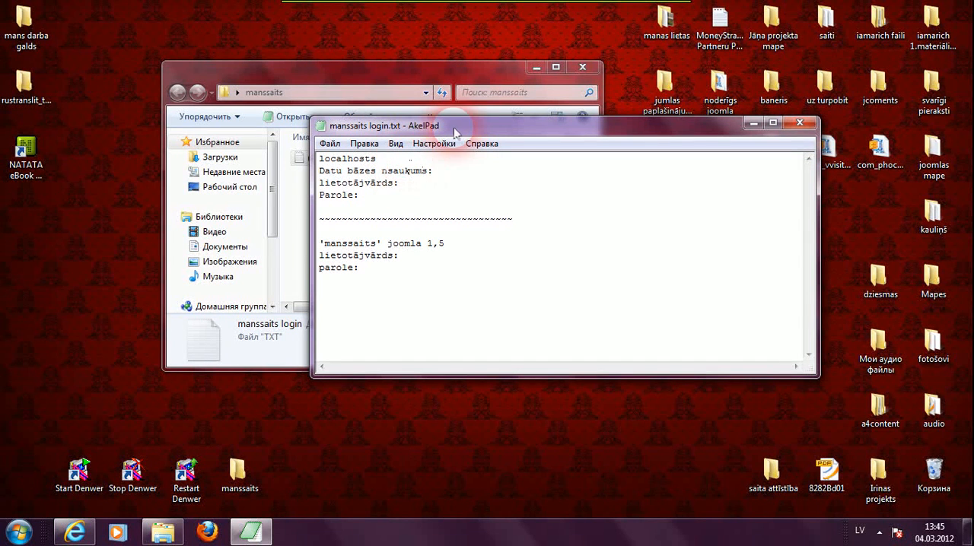
pyautogui.moveTo(455, 133); pyautogui.dragTo(482, 103)
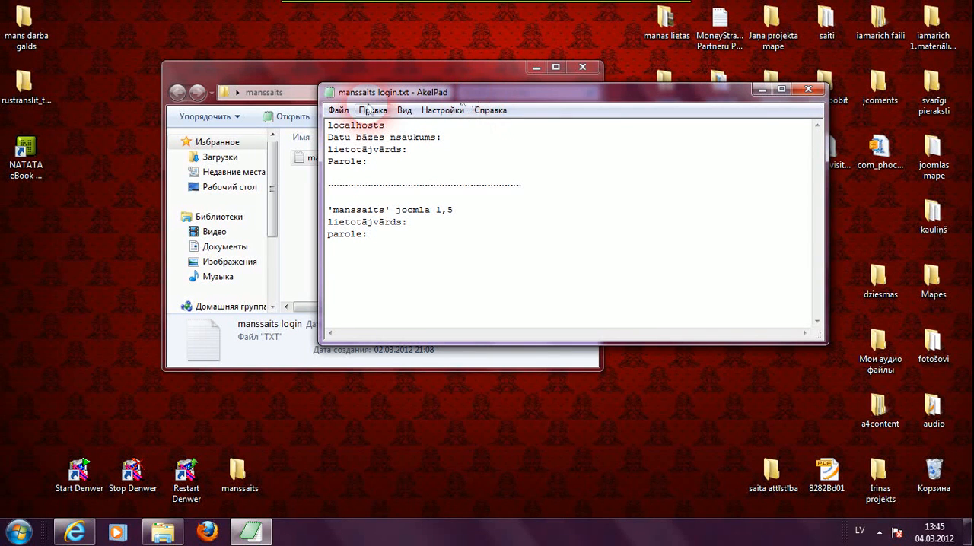
pyautogui.click(339, 111)
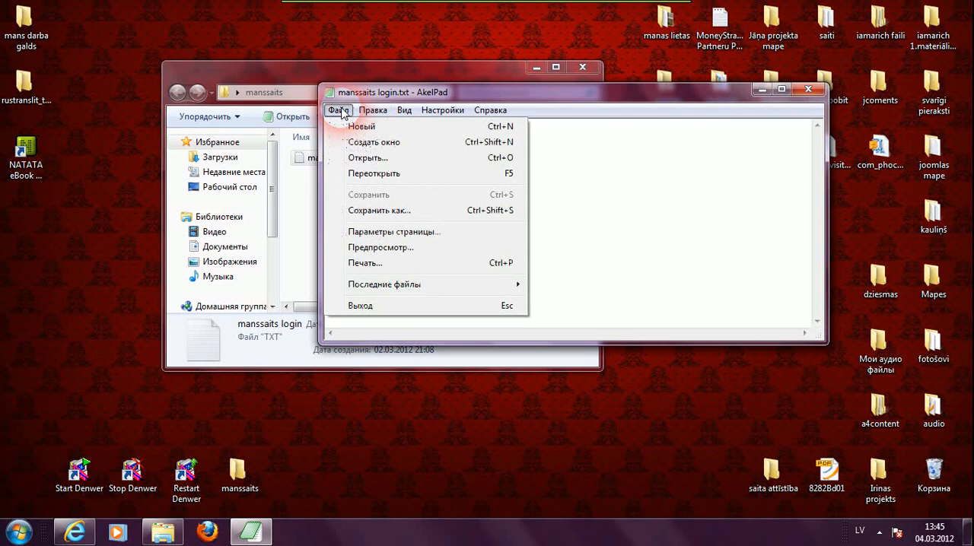
pyautogui.click(380, 205)
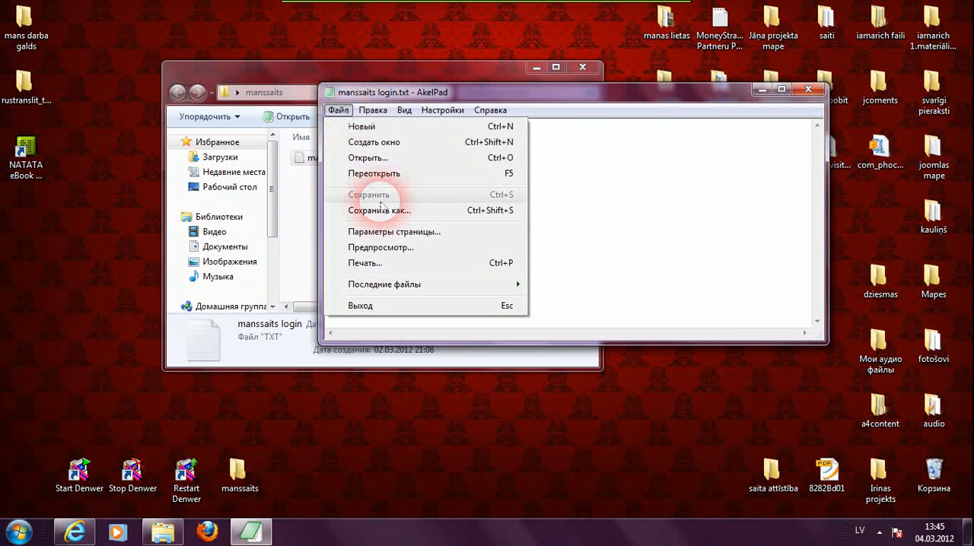
pyautogui.click(381, 210)
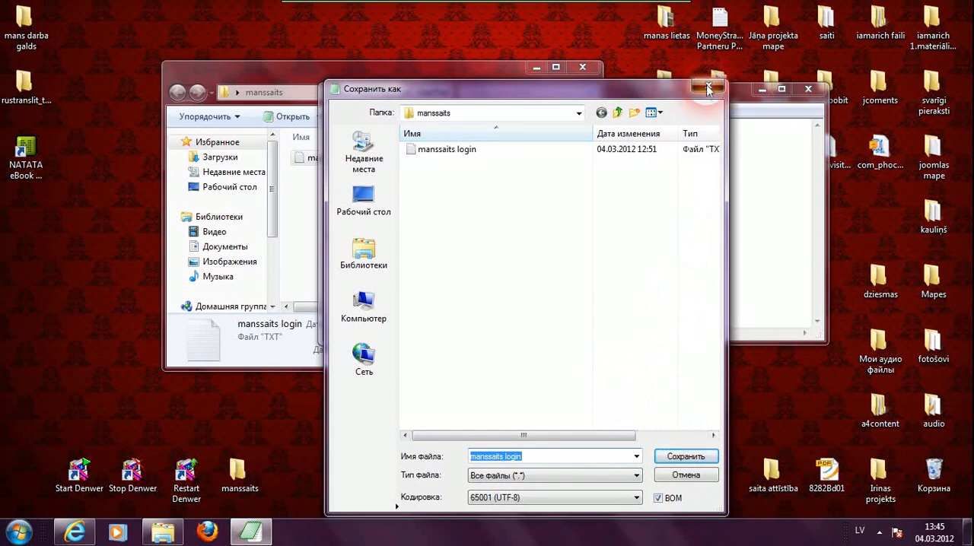
pyautogui.click(708, 89)
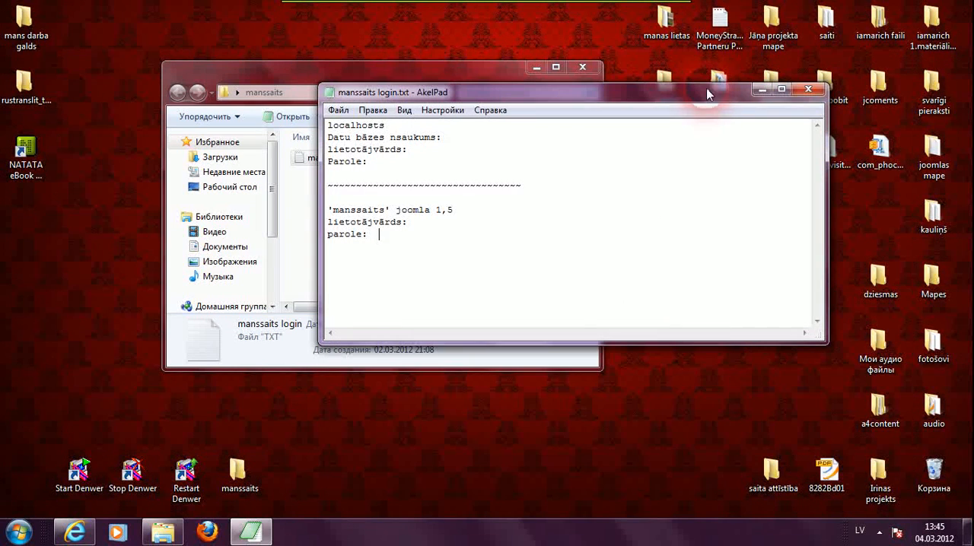
# - Put away the editor and folder windows, switch to Internet Explorer and open phpMyAdmin from the Denwer page
pyautogui.click(762, 90)
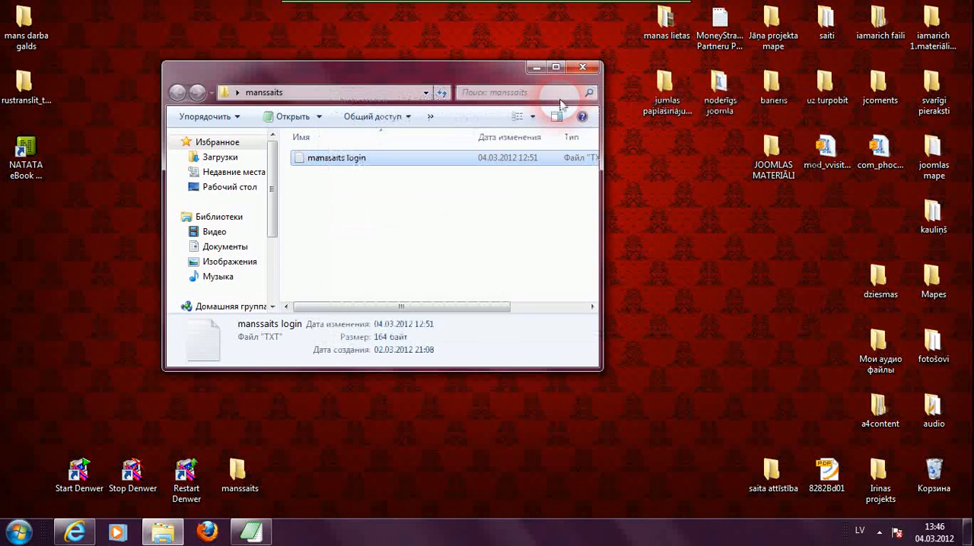
pyautogui.click(583, 67)
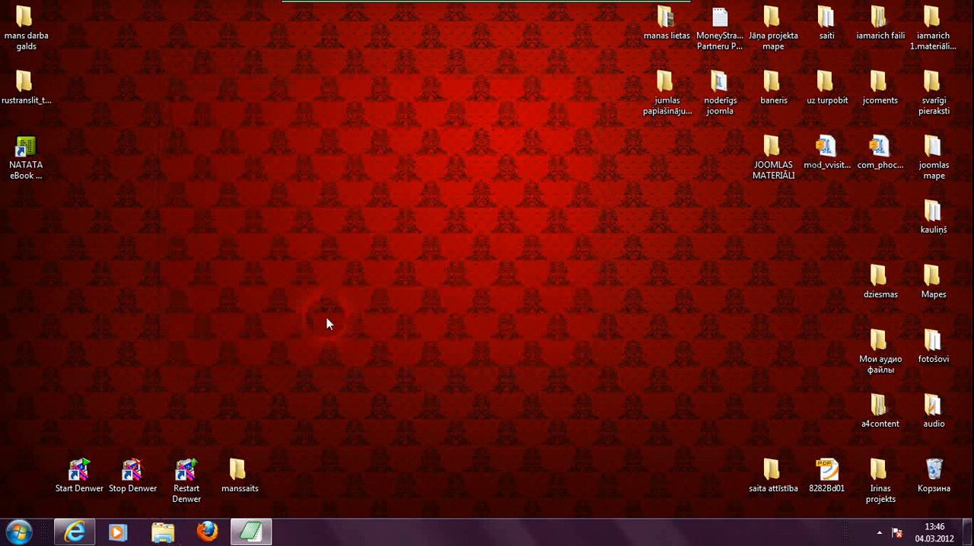
pyautogui.click(74, 532)
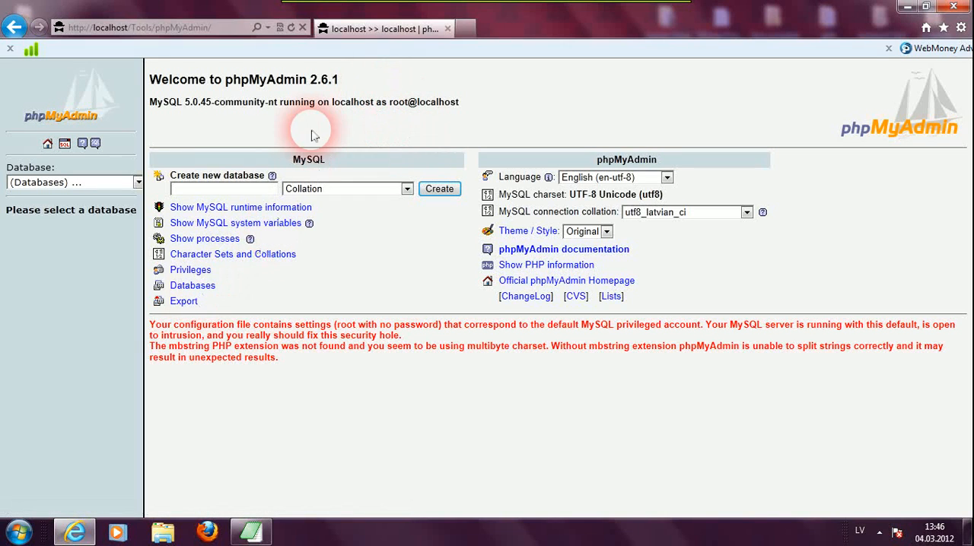
pyautogui.click(14, 29)
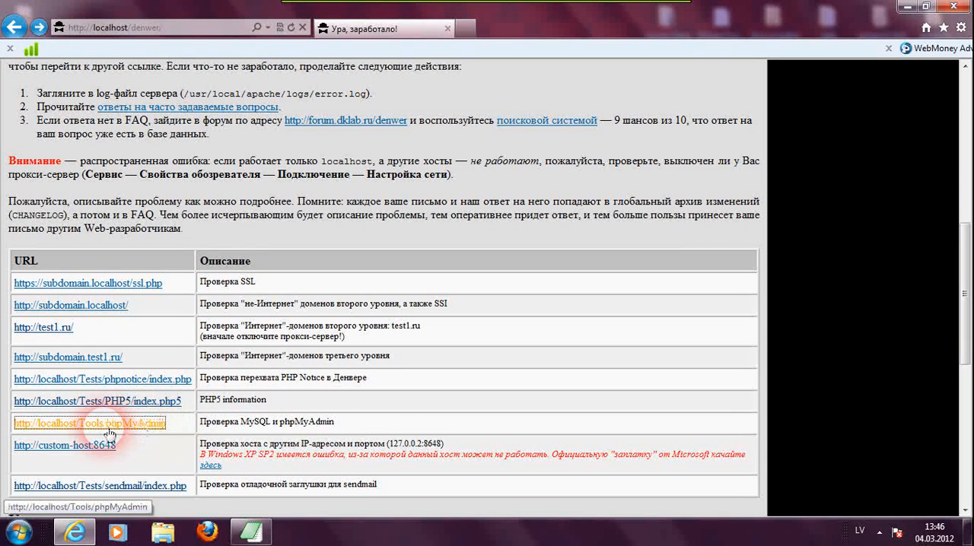
pyautogui.click(143, 428)
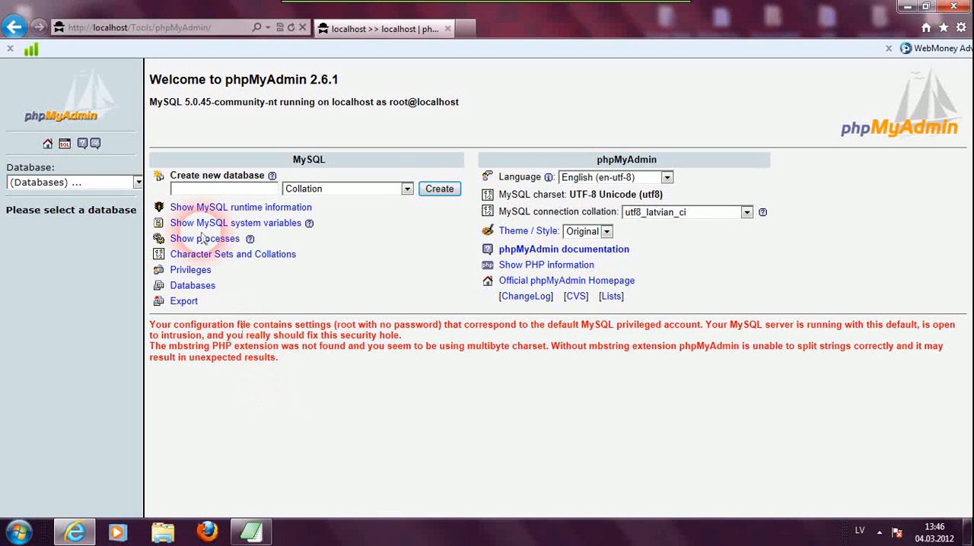
# - Create a new database named manssaits
pyautogui.click(194, 190)
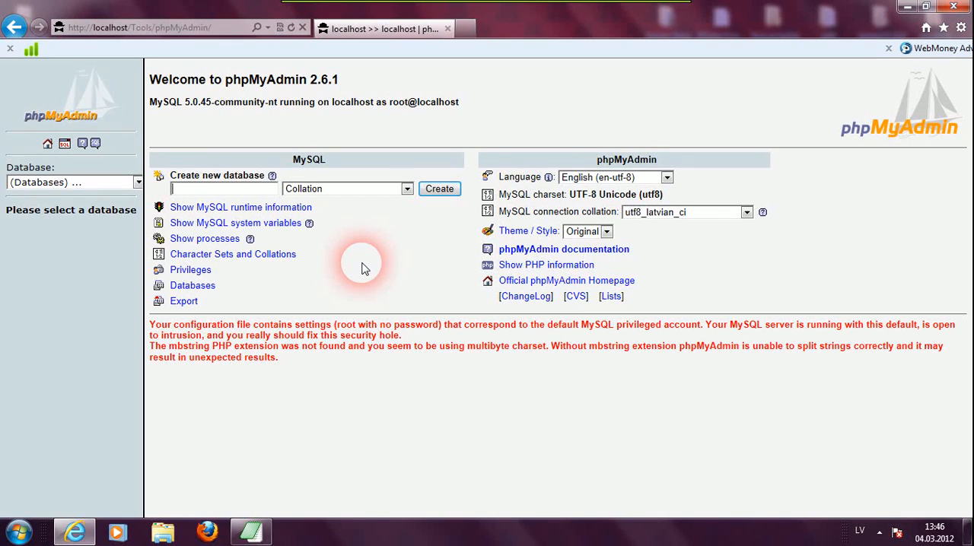
pyautogui.write('manissaits')
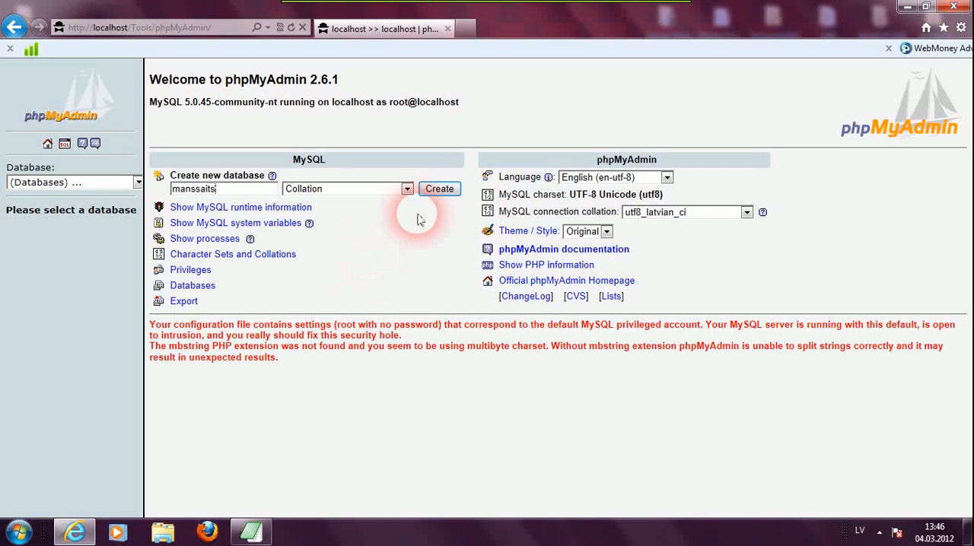
pyautogui.click(431, 196)
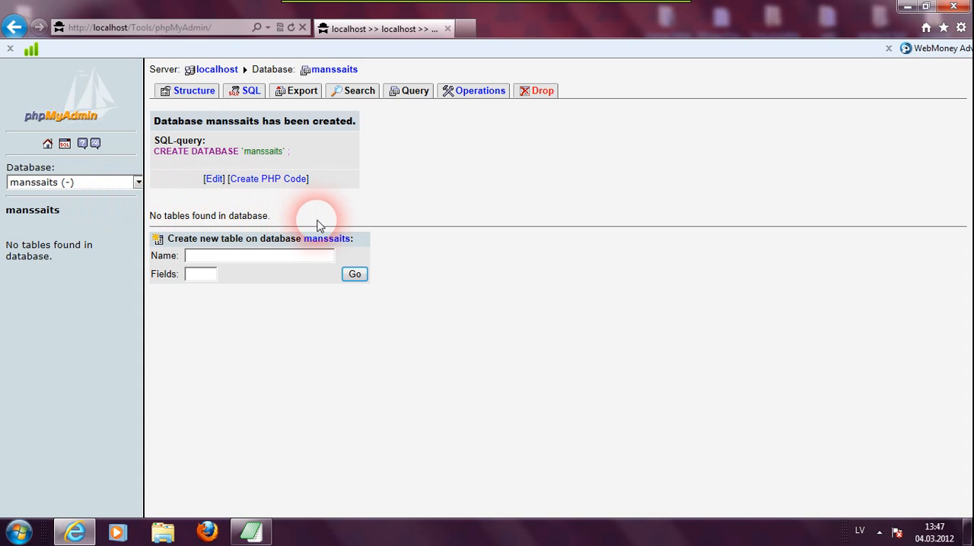
# - Open the form for adding a new user, enter user name manssaits and set the host to Local
pyautogui.click(48, 146)
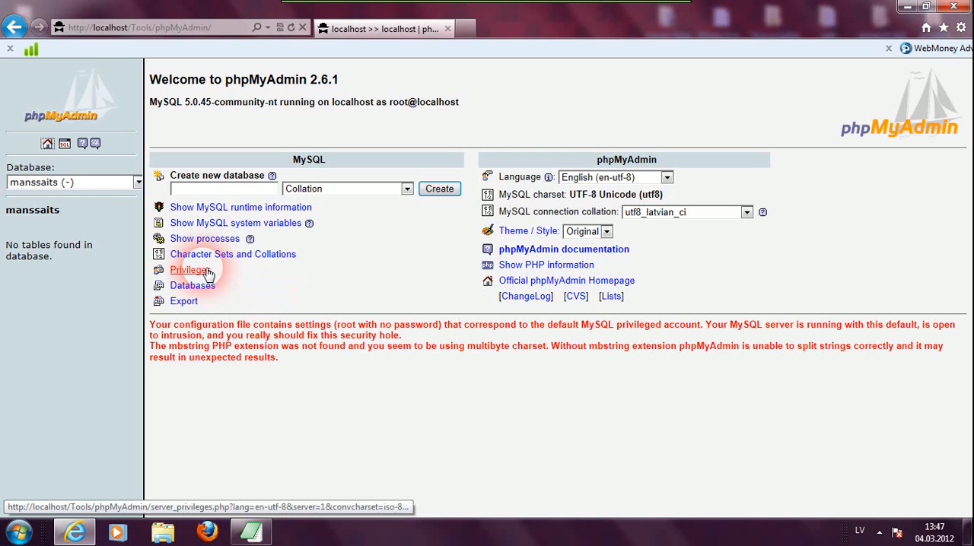
pyautogui.click(208, 273)
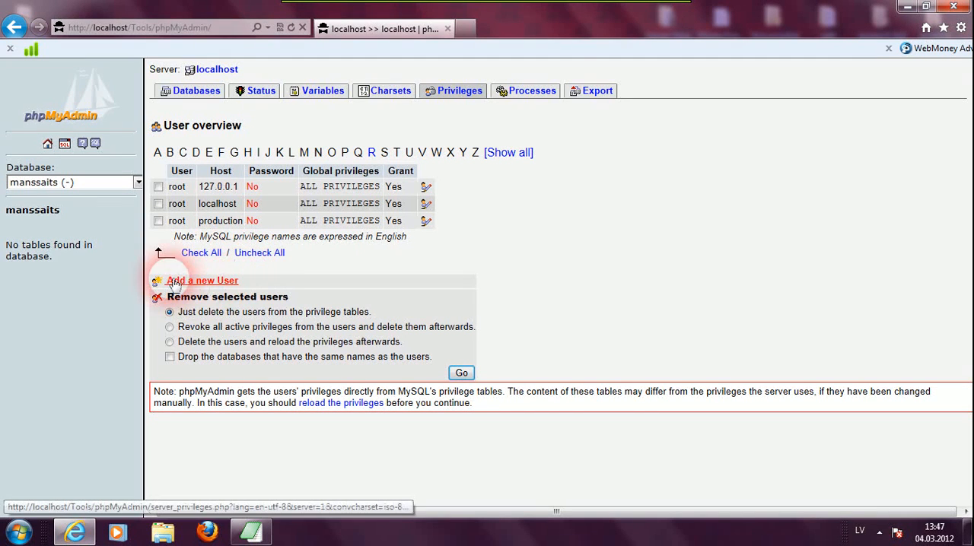
pyautogui.click(232, 282)
pyautogui.click(322, 185)
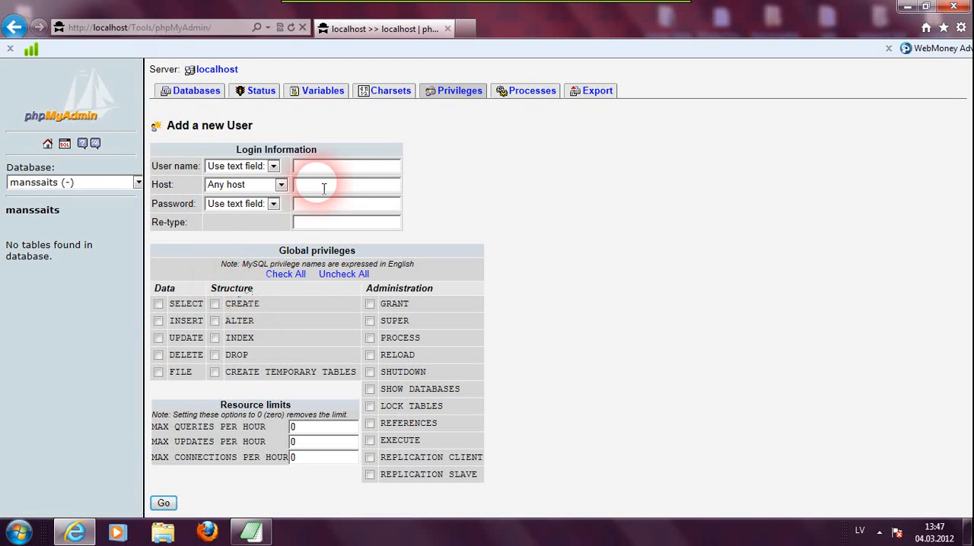
pyautogui.click(320, 169)
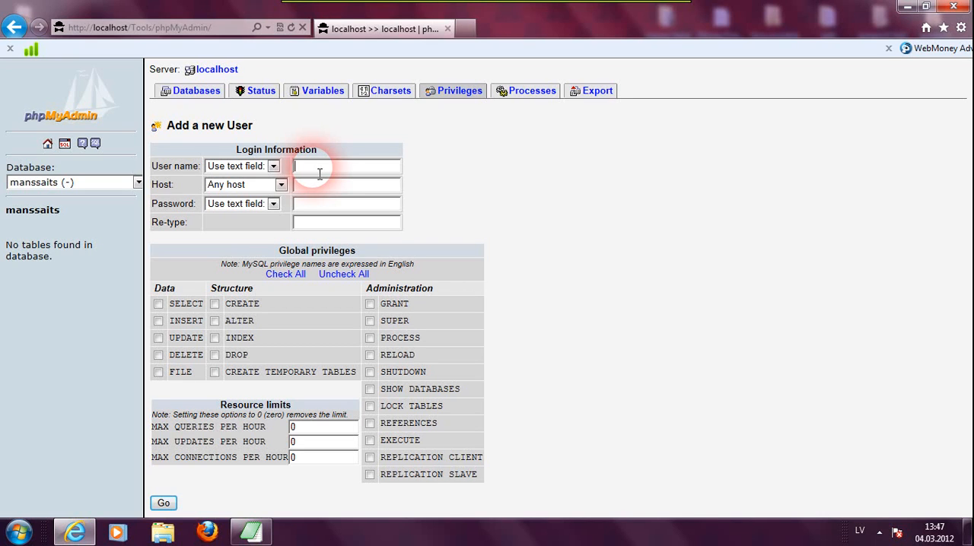
pyautogui.write('manssa')
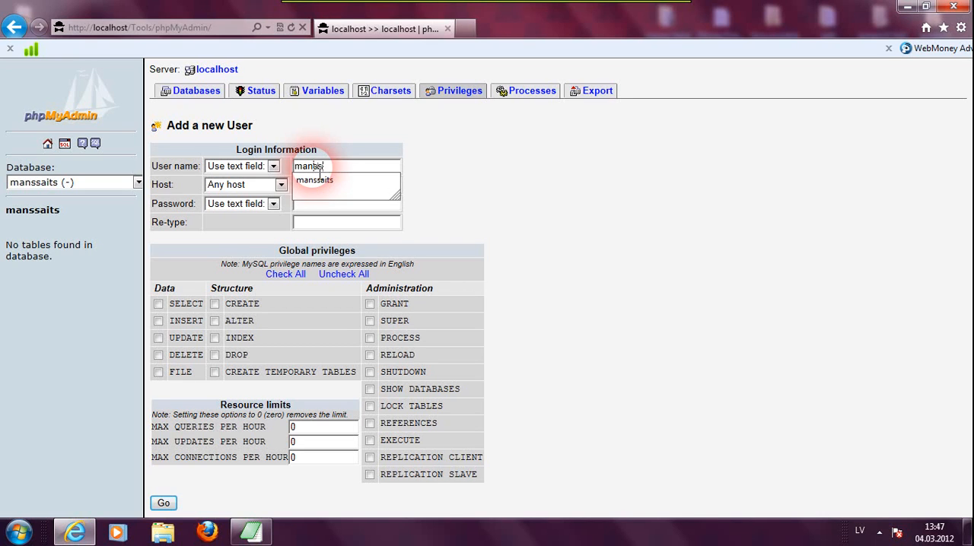
pyautogui.write('its')
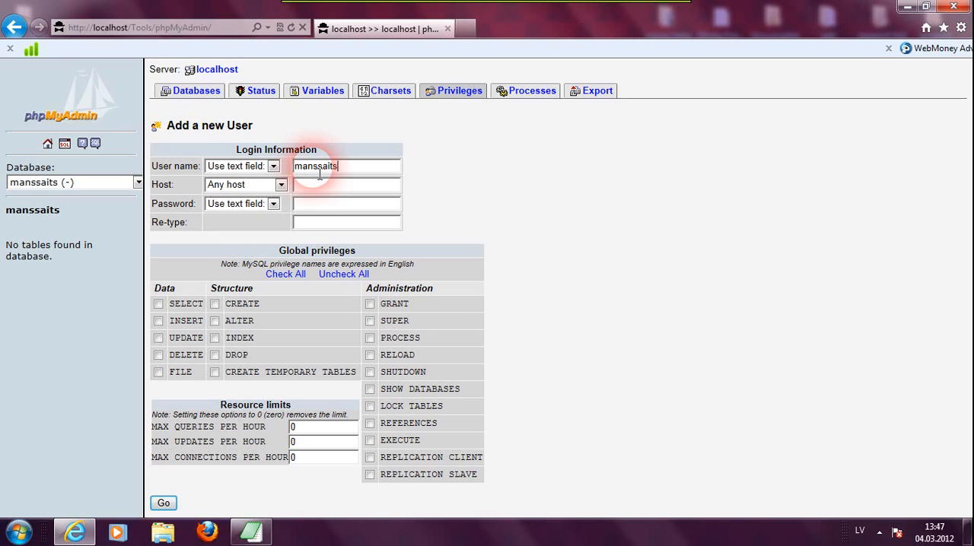
pyautogui.click(281, 185)
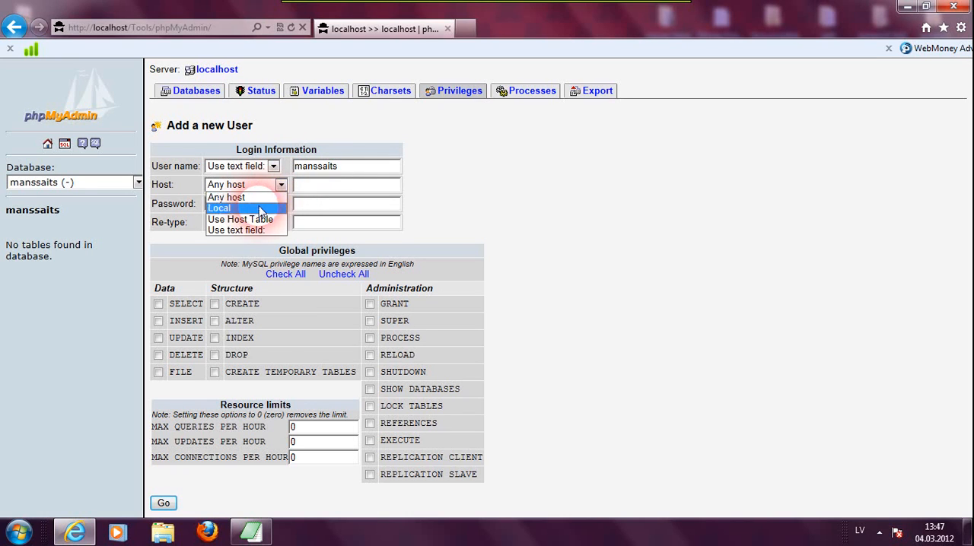
pyautogui.click(259, 209)
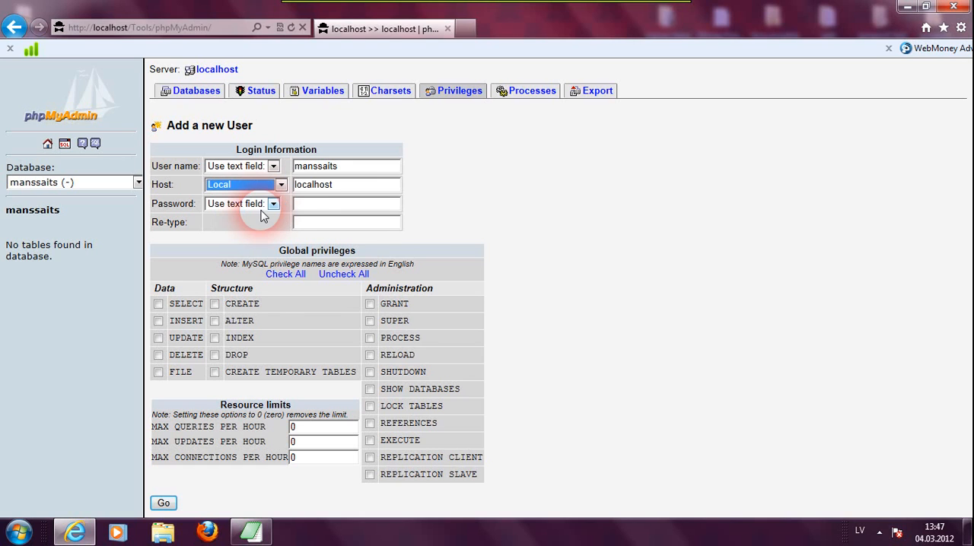
# - Enter the new user's password and retype it to confirm
pyautogui.click(306, 204)
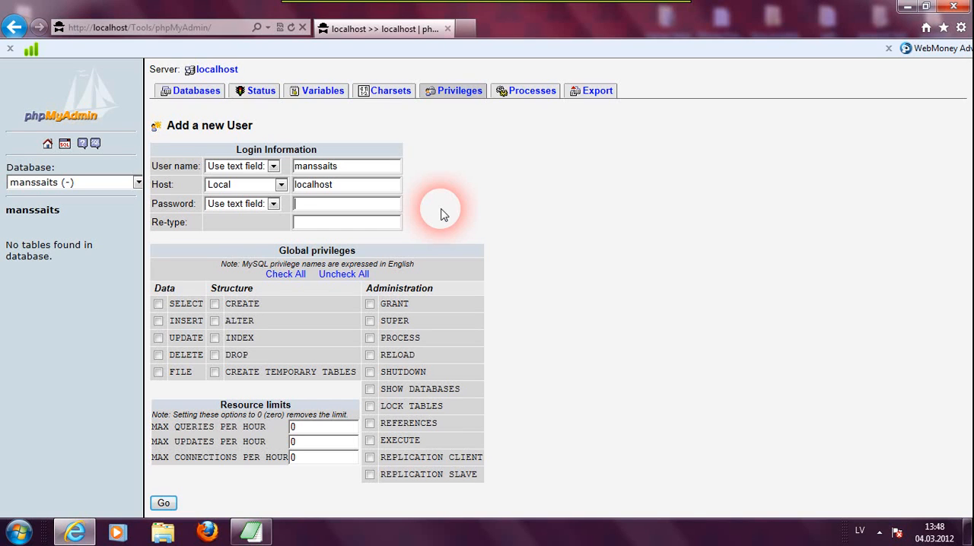
pyautogui.write('*****')
pyautogui.click(337, 223)
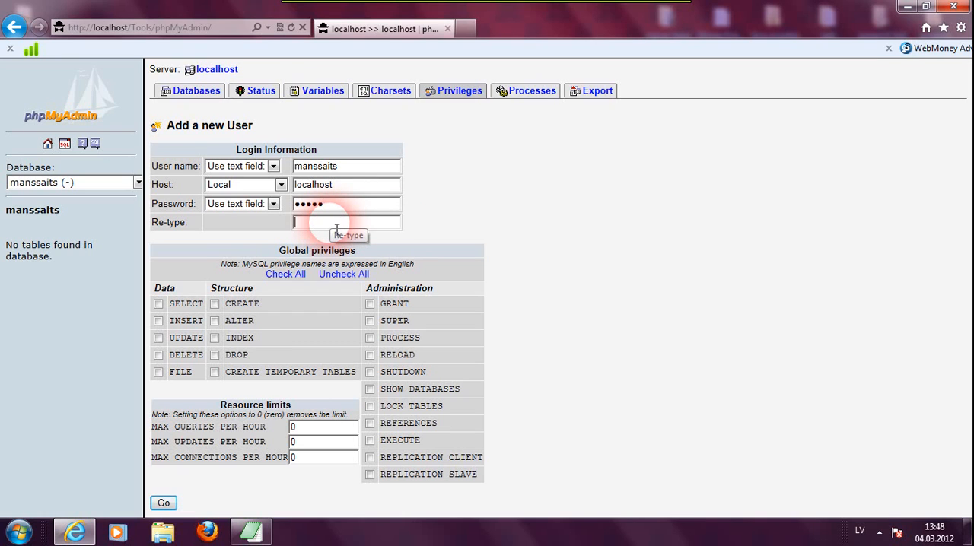
pyautogui.write('*****')
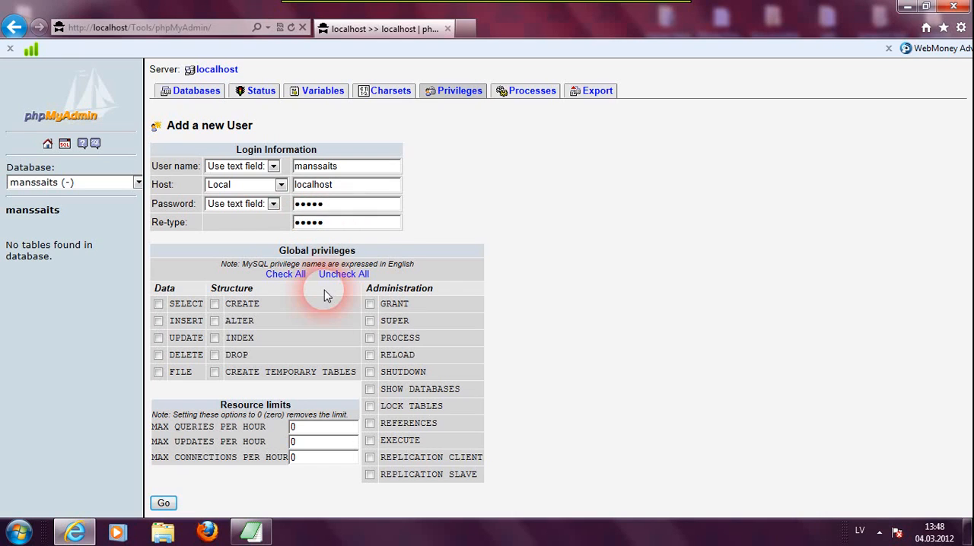
# - Check all global privileges for the user and submit the new user
pyautogui.click(299, 280)
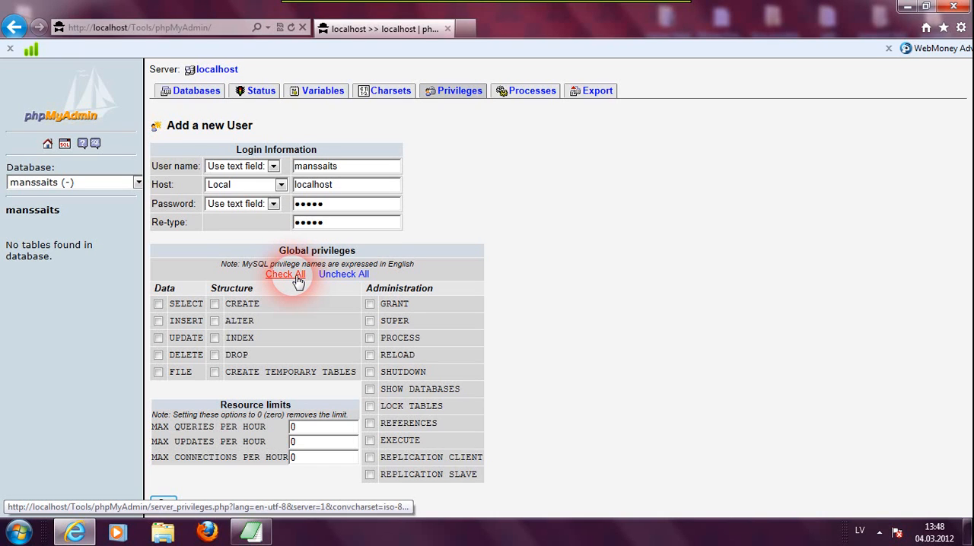
pyautogui.click(297, 280)
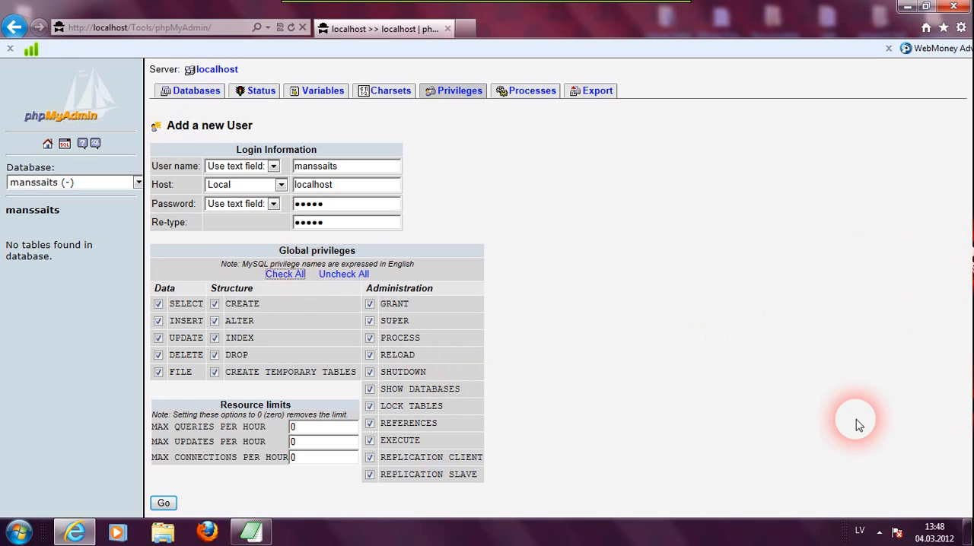
pyautogui.click(164, 504)
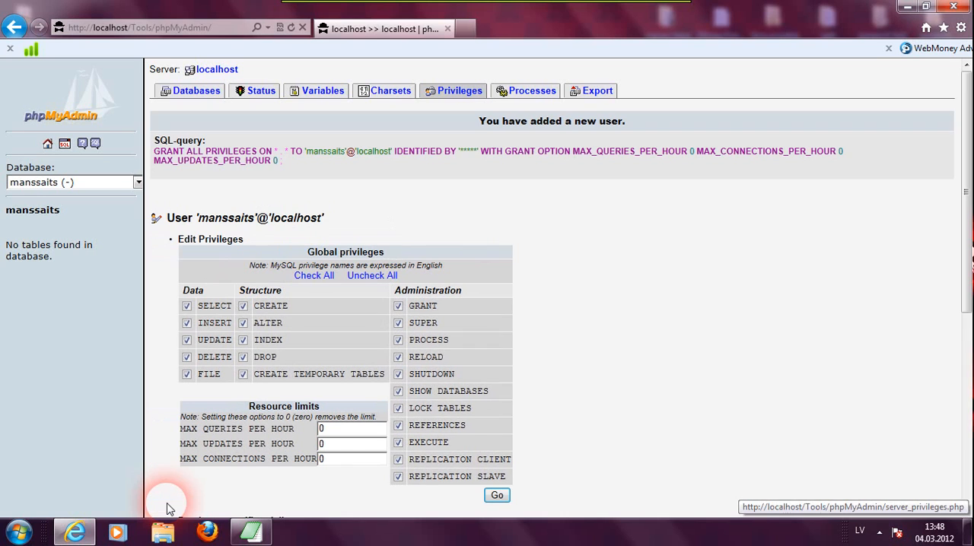
# - Switch to the login text file and copy the database name written after Datu bāzes nsaukums
pyautogui.click(252, 532)
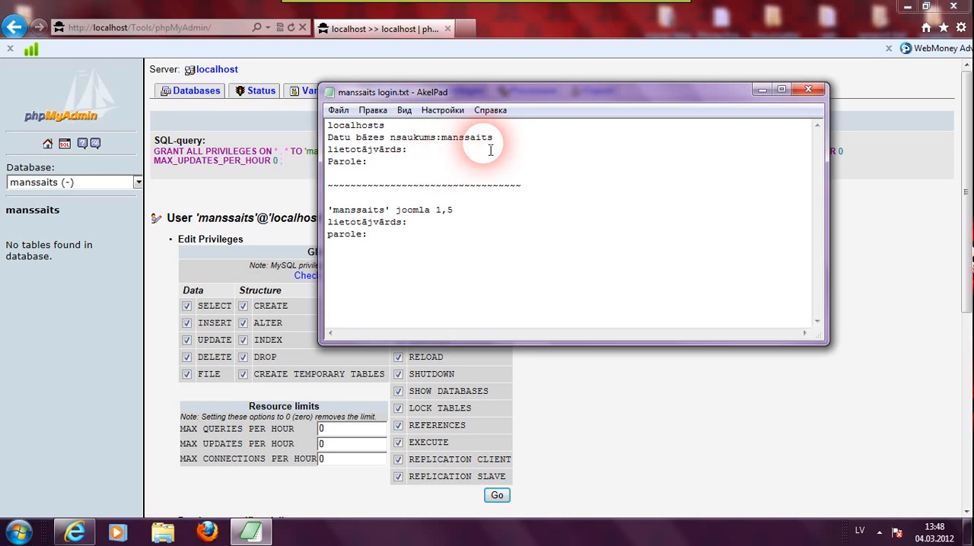
pyautogui.moveTo(499, 150); pyautogui.dragTo(448, 147)
pyautogui.click(457, 159)
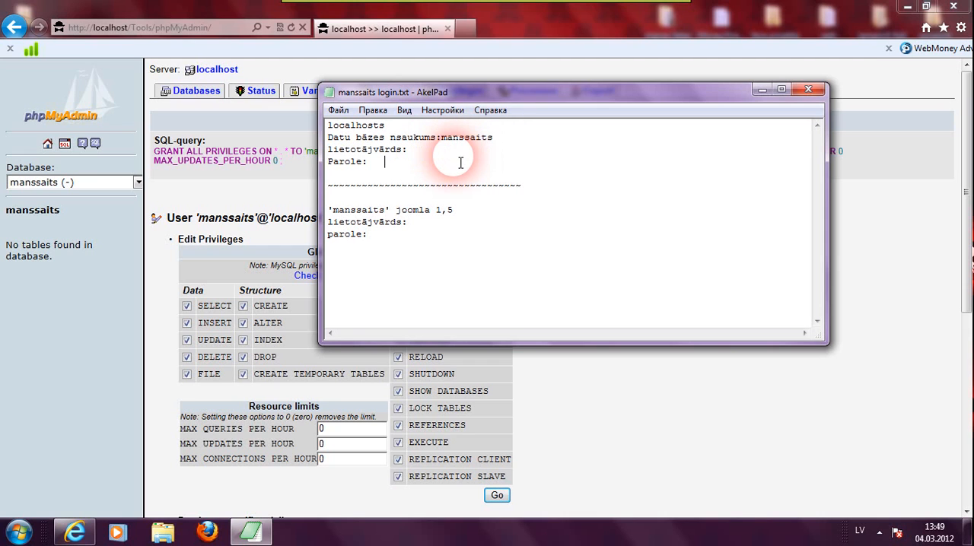
pyautogui.doubleClick(472, 139)
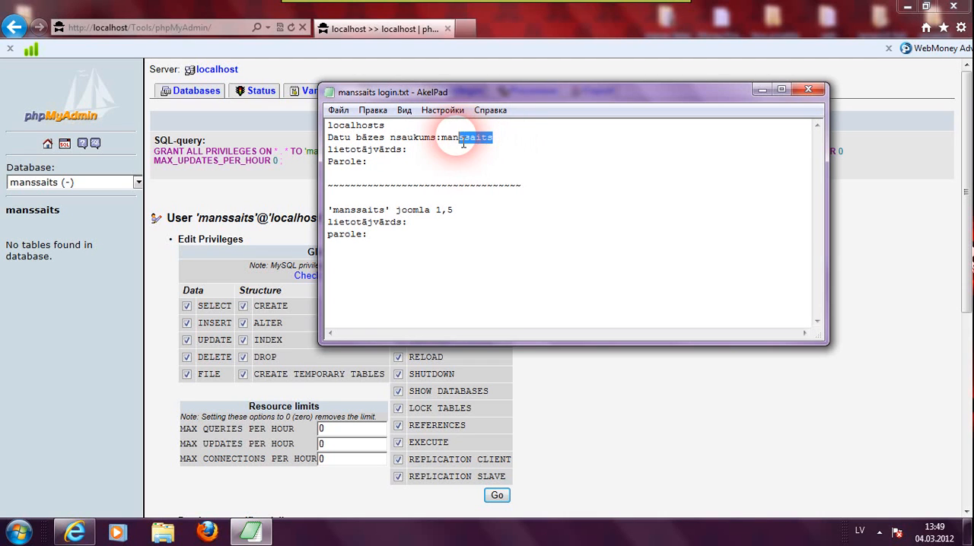
pyautogui.rightClick(443, 139)
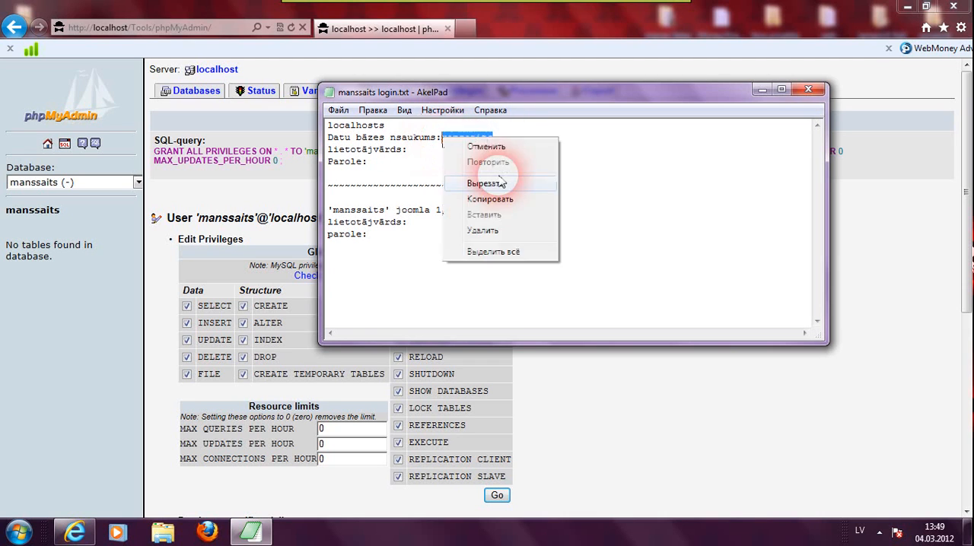
pyautogui.click(501, 204)
# - Paste the user name after lietotājvārds and fill in the account password after Parole in the login file
pyautogui.click(415, 152)
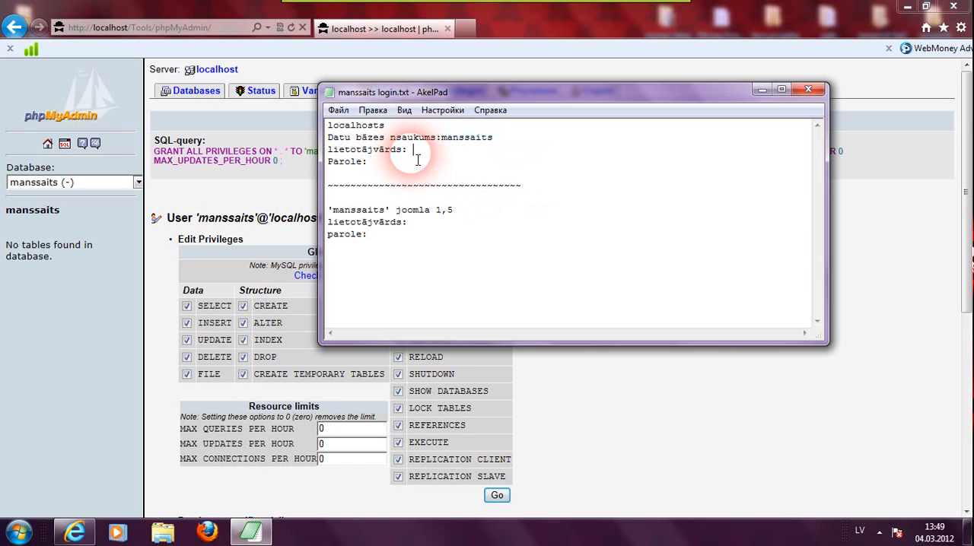
pyautogui.rightClick(417, 160)
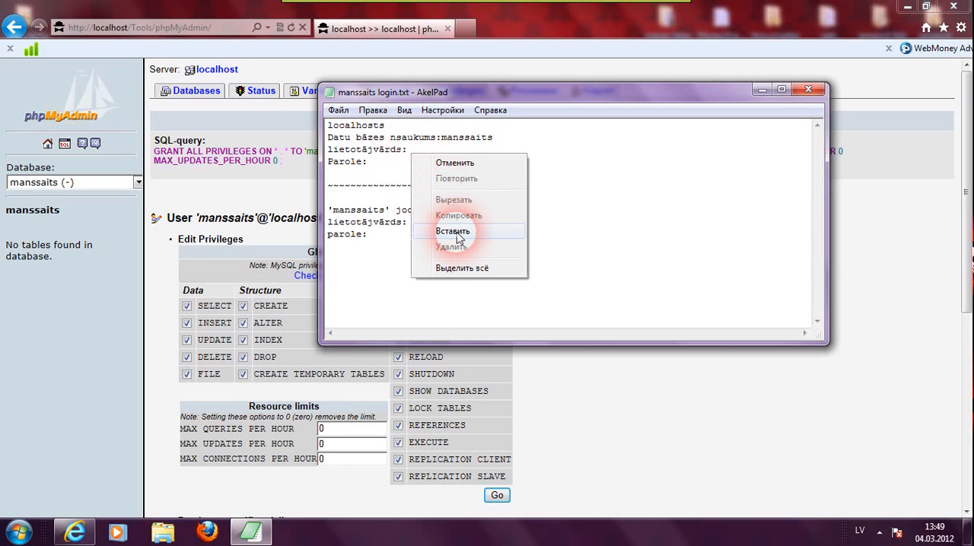
pyautogui.click(459, 231)
pyautogui.click(379, 164)
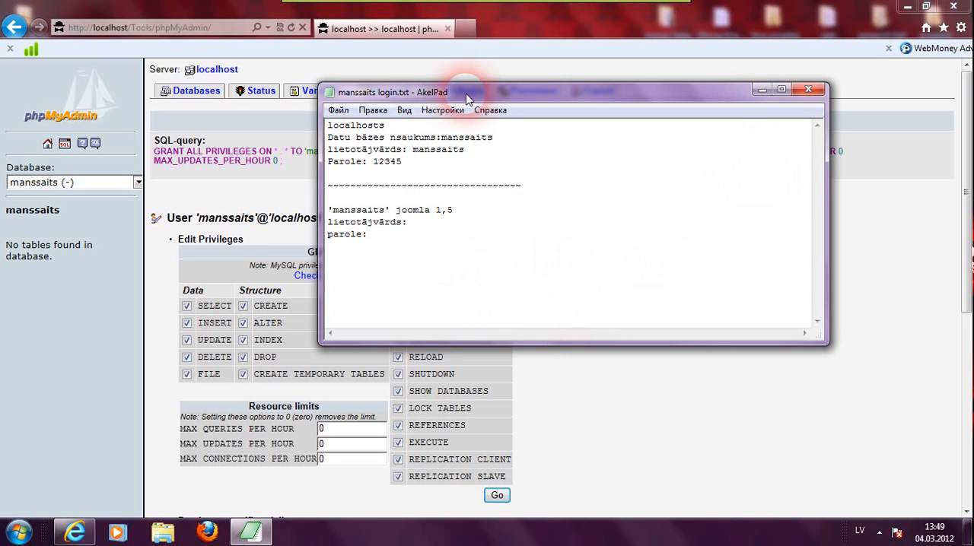
# - Save the login text file and minimize the editor
pyautogui.click(339, 110)
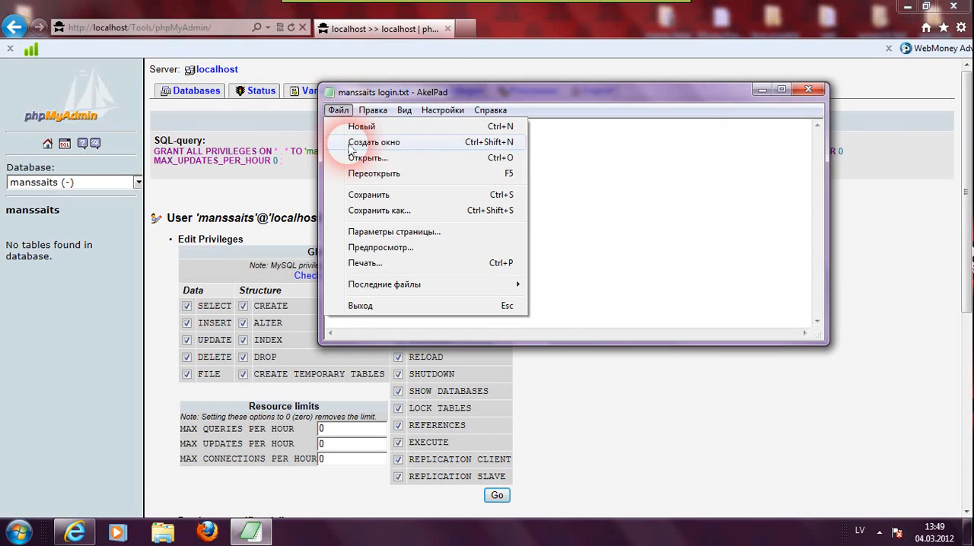
pyautogui.click(369, 195)
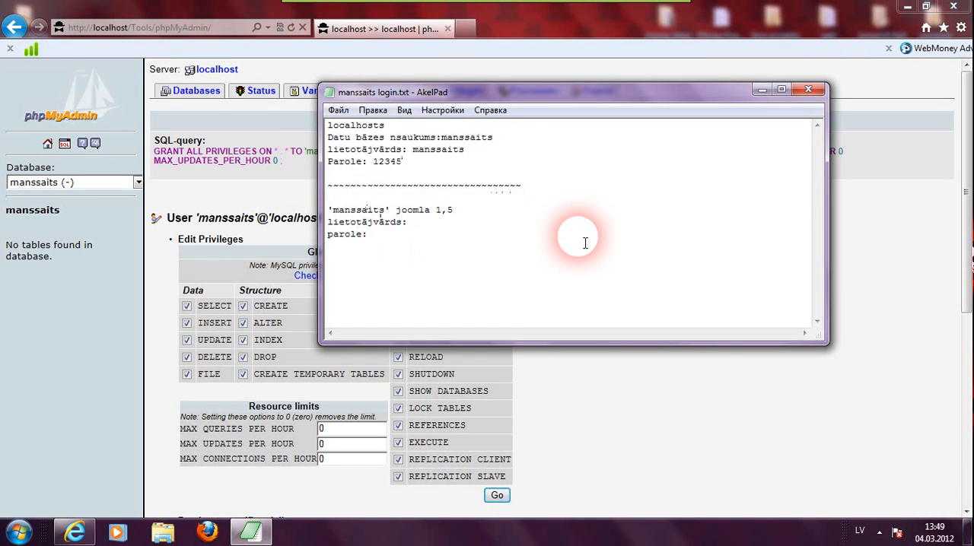
pyautogui.click(763, 89)
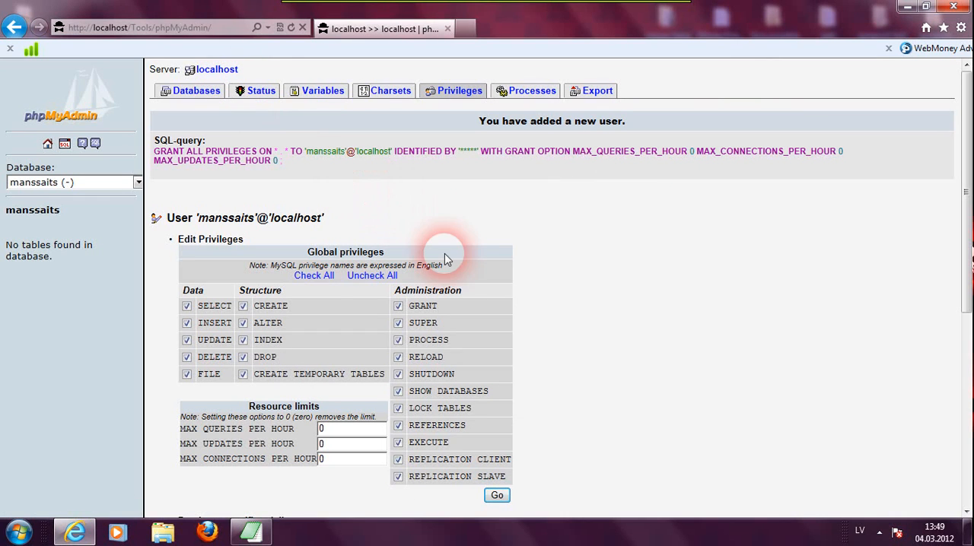
# - Minimize the browser and restart Denwer from the desktop shortcut
pyautogui.click(906, 7)
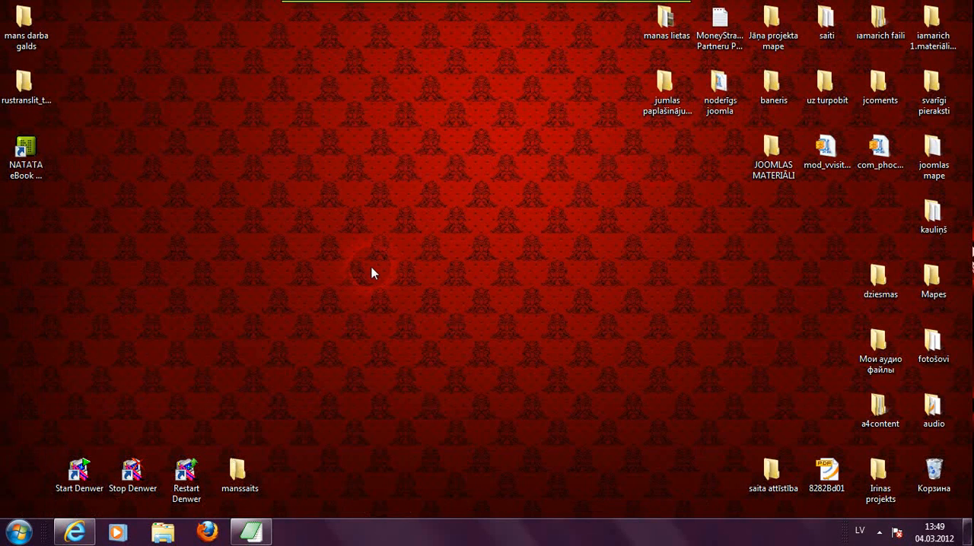
pyautogui.doubleClick(186, 480)
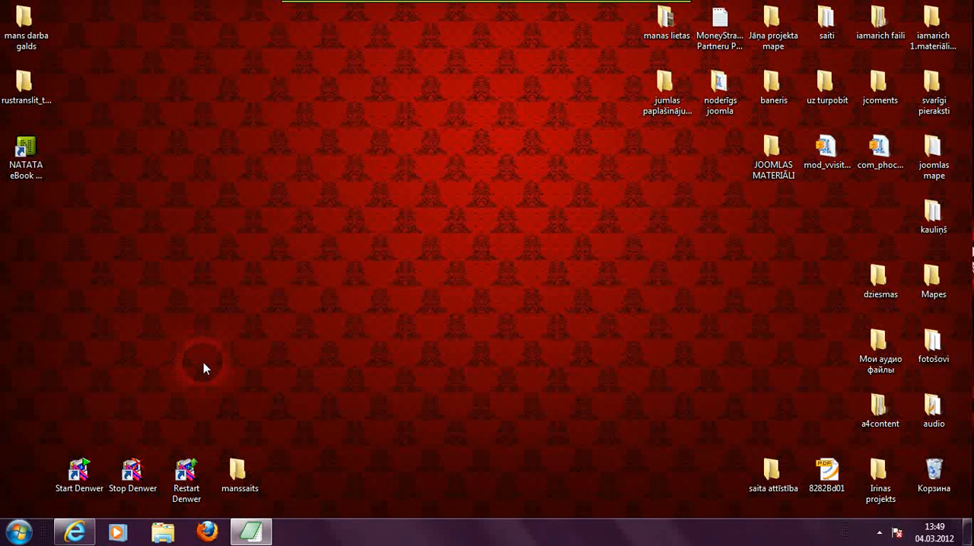
# - Open the home folder on local drive Z: in a file explorer window
pyautogui.click(163, 535)
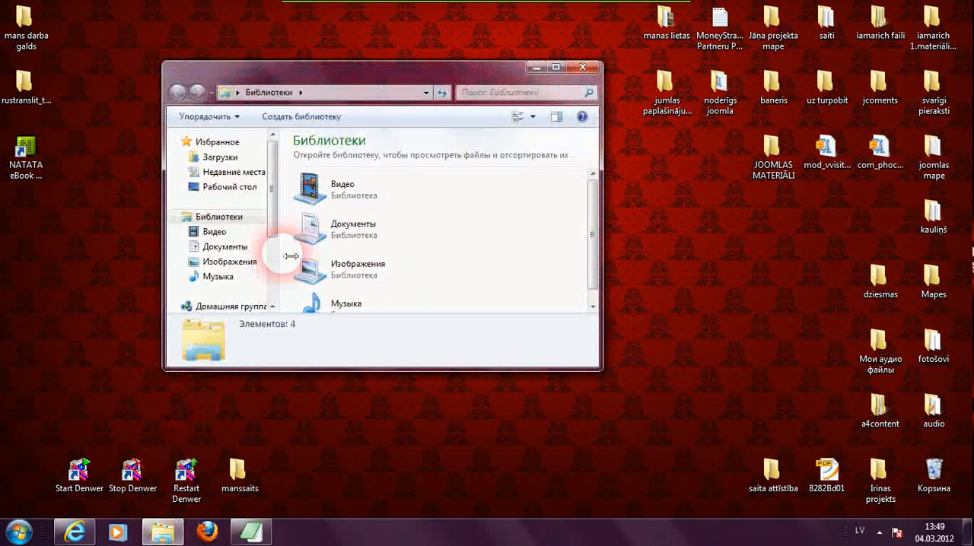
pyautogui.scroll(-2, 267, 229)
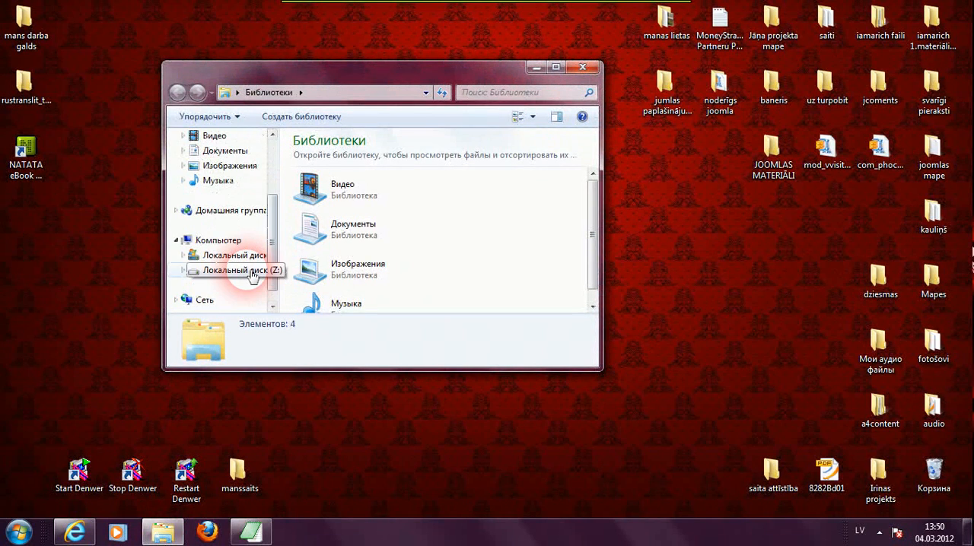
pyautogui.click(253, 276)
pyautogui.click(331, 255)
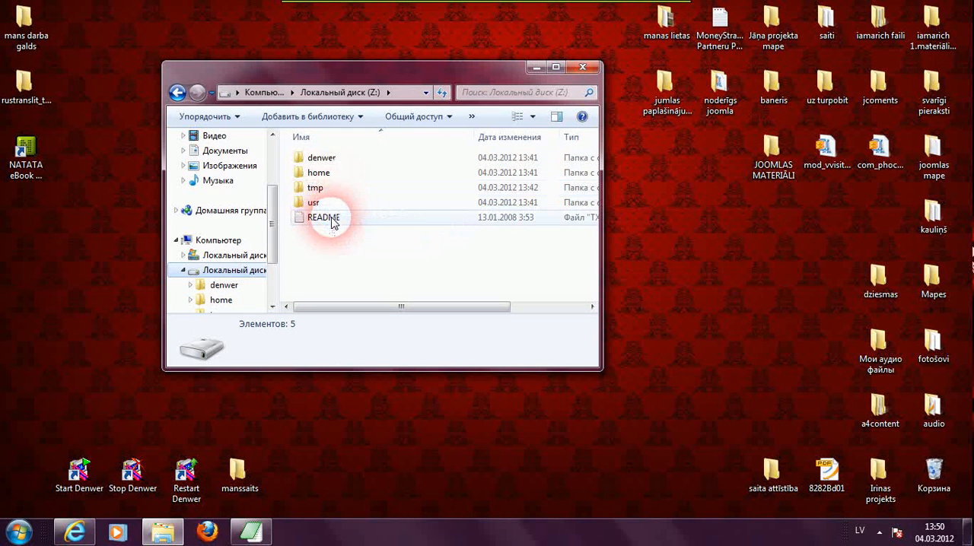
pyautogui.doubleClick(317, 175)
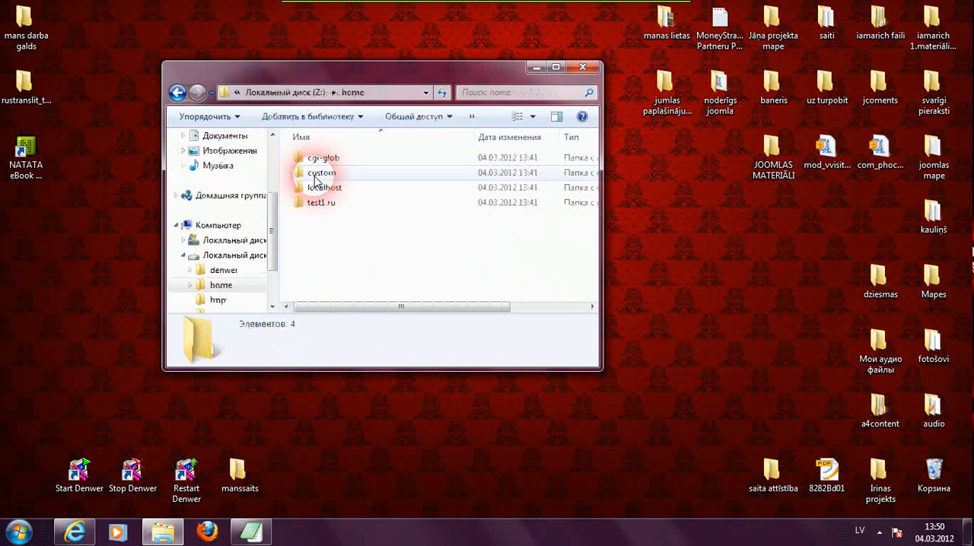
# - Create a new folder named manssaits inside home
pyautogui.rightClick(300, 223)
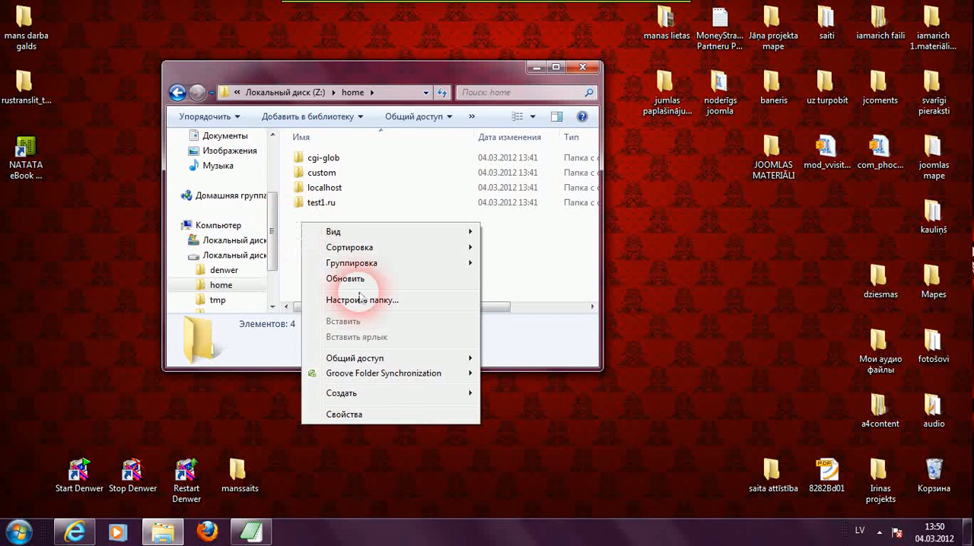
pyautogui.moveTo(395, 369)
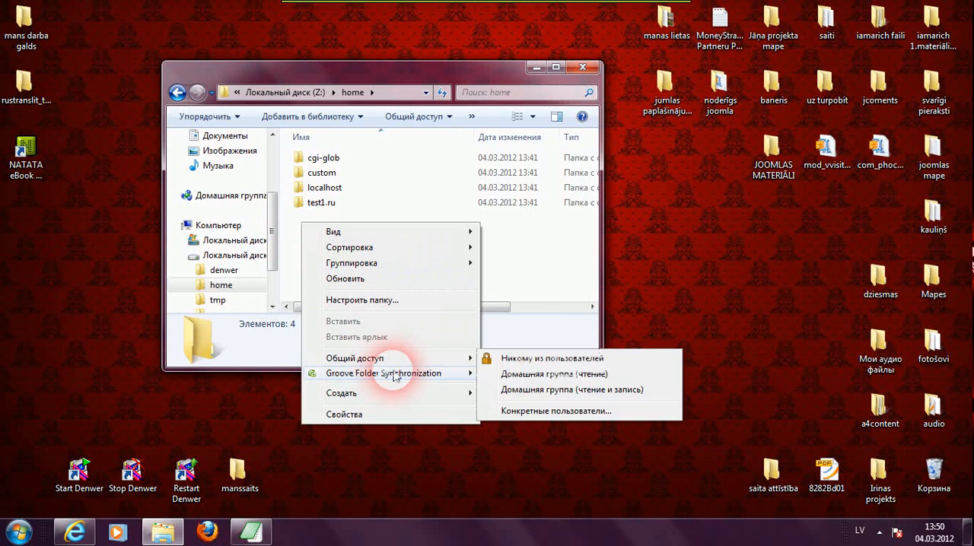
pyautogui.moveTo(394, 394)
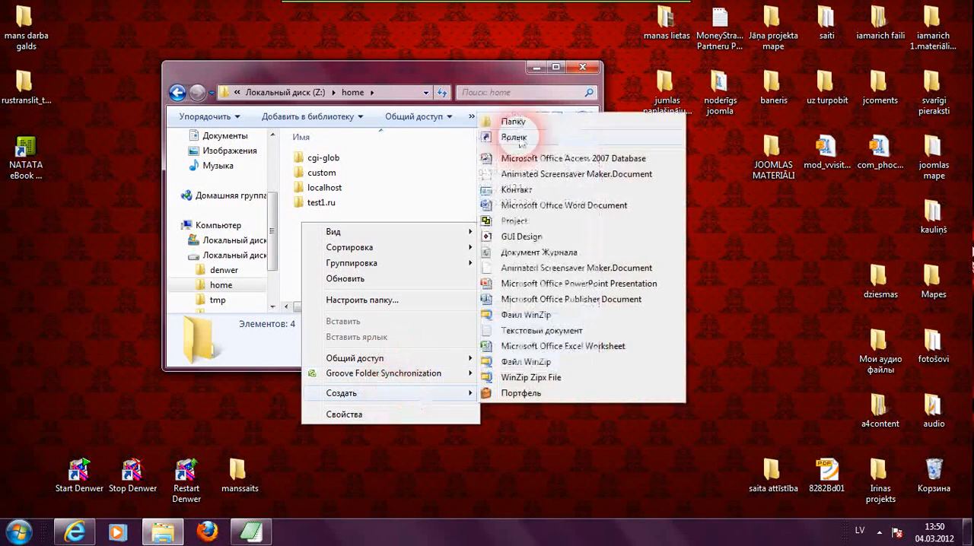
pyautogui.click(515, 124)
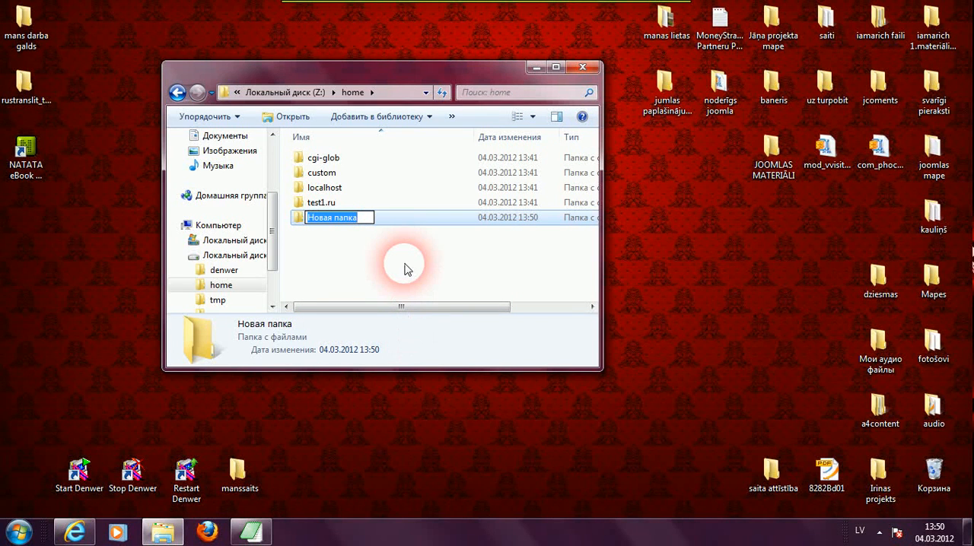
pyautogui.write('m')
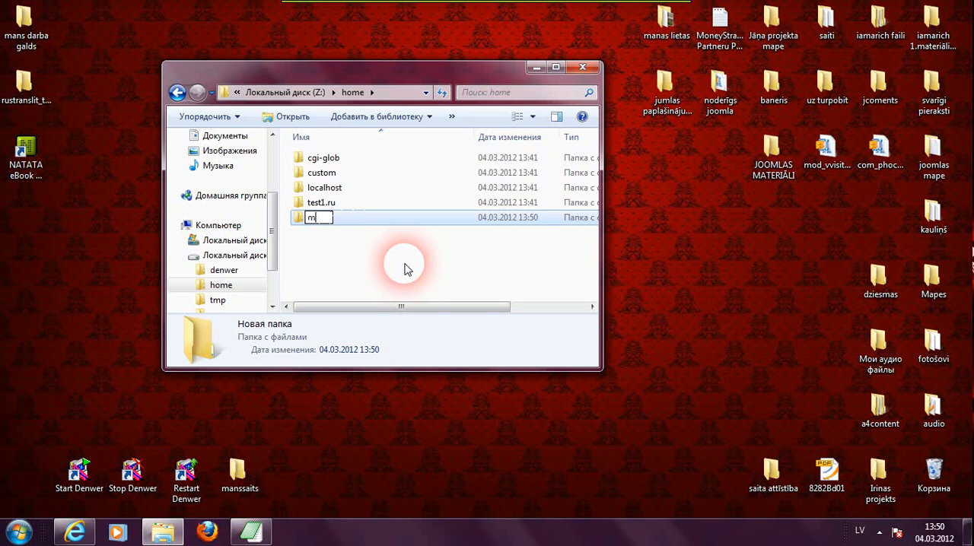
pyautogui.write('anssaits')
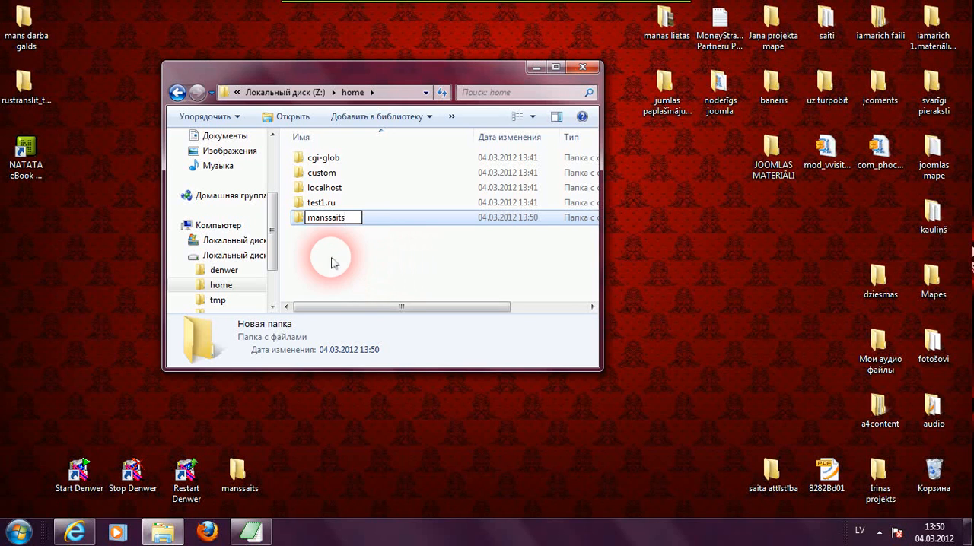
pyautogui.click(310, 262)
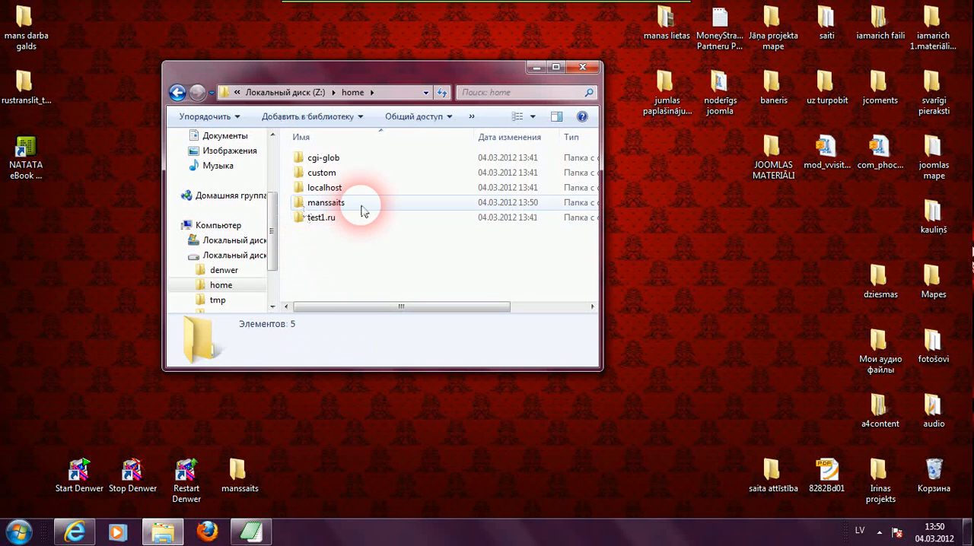
pyautogui.doubleClick(323, 204)
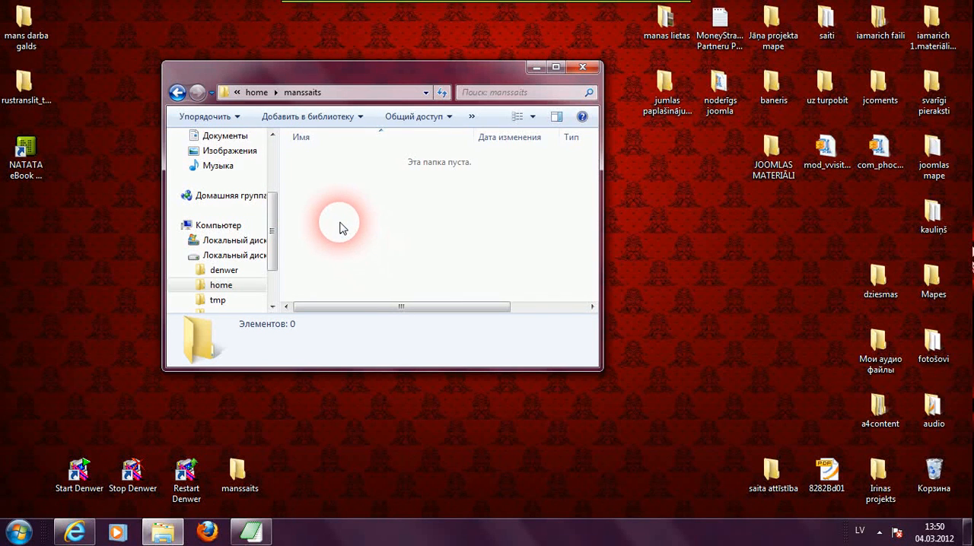
pyautogui.rightClick(340, 223)
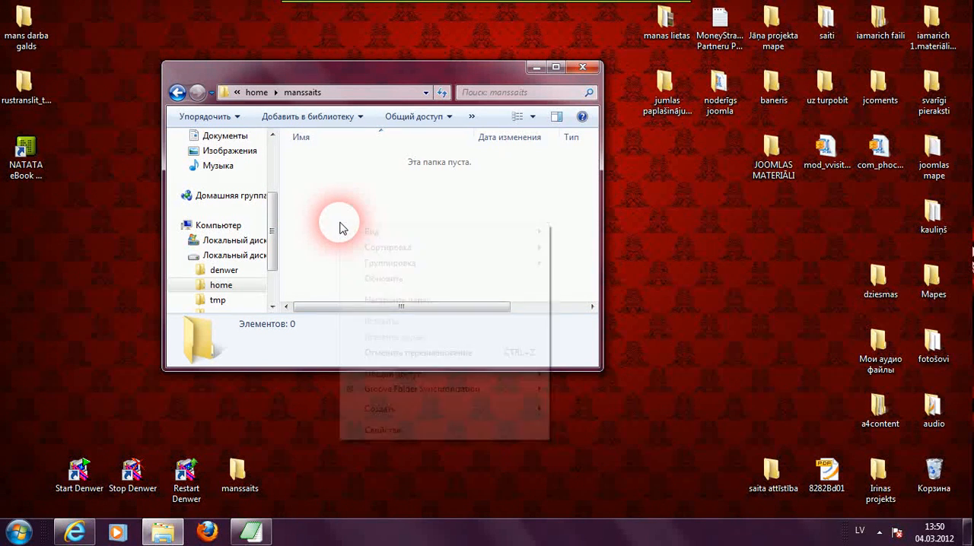
pyautogui.click(177, 92)
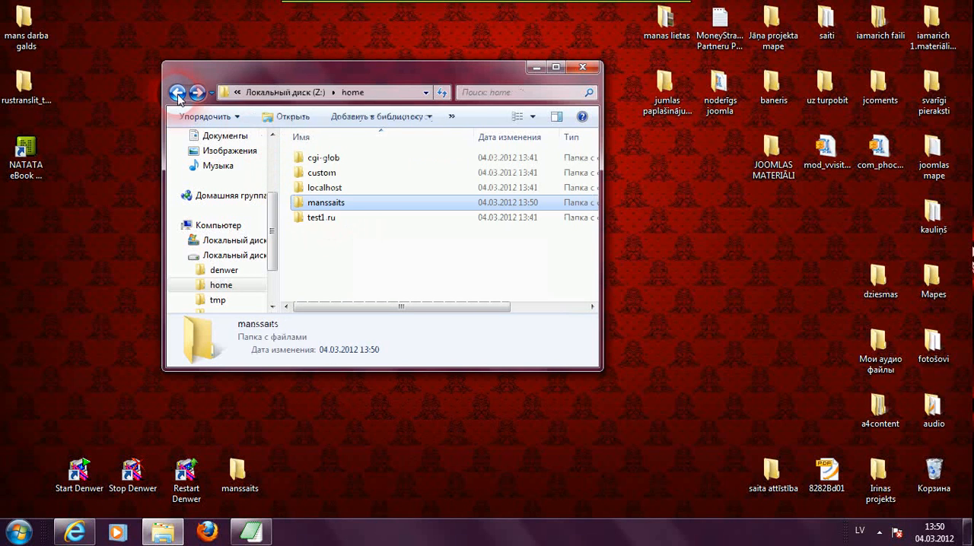
# - Create a folder named www inside manssaits and open it
pyautogui.doubleClick(310, 205)
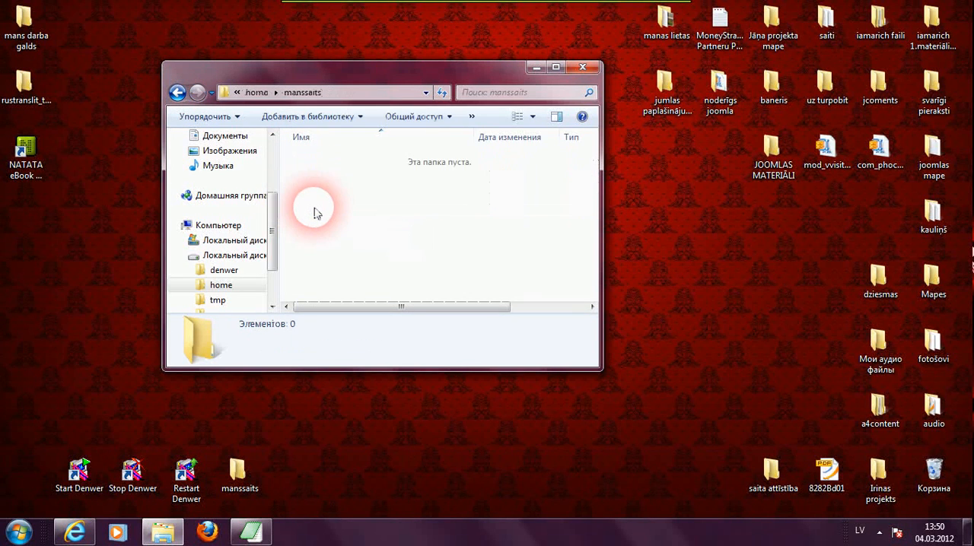
pyautogui.rightClick(314, 208)
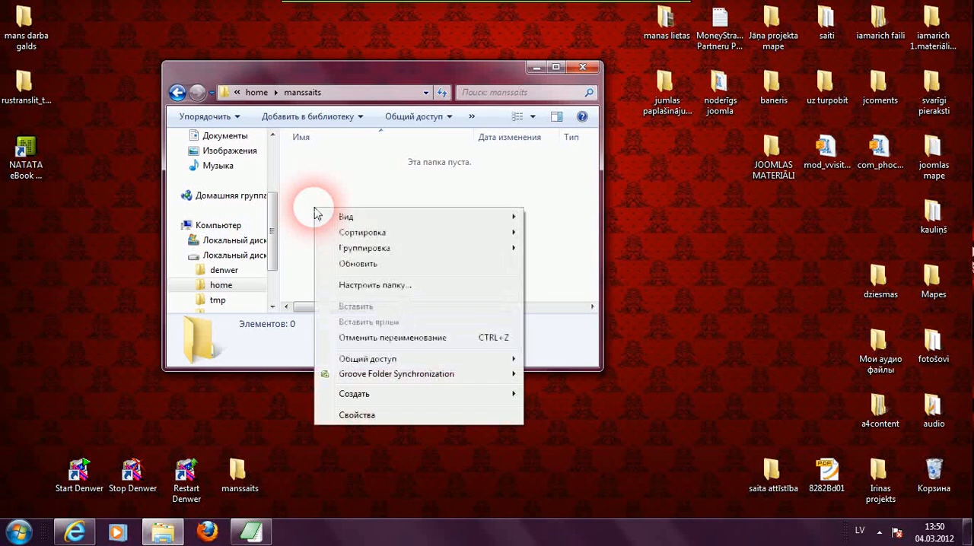
pyautogui.click(403, 396)
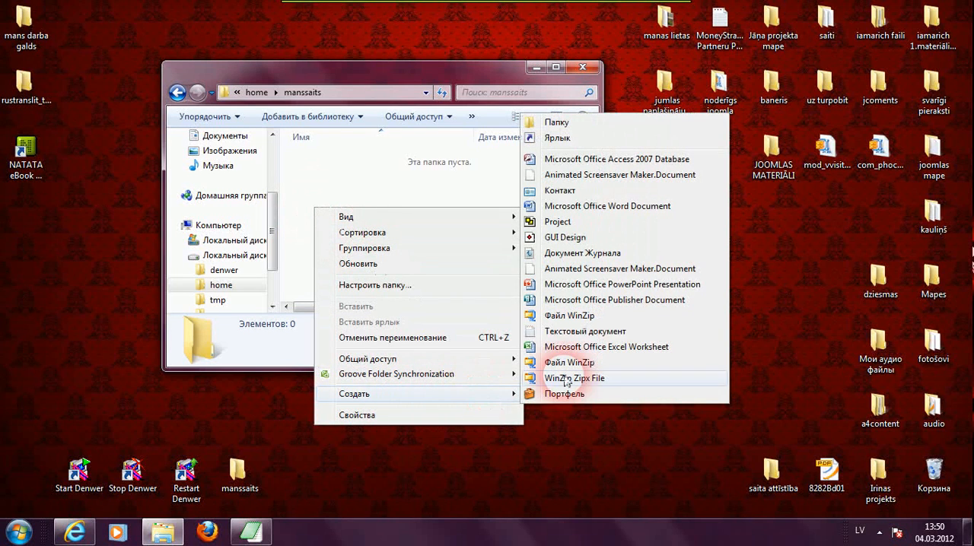
pyautogui.click(558, 121)
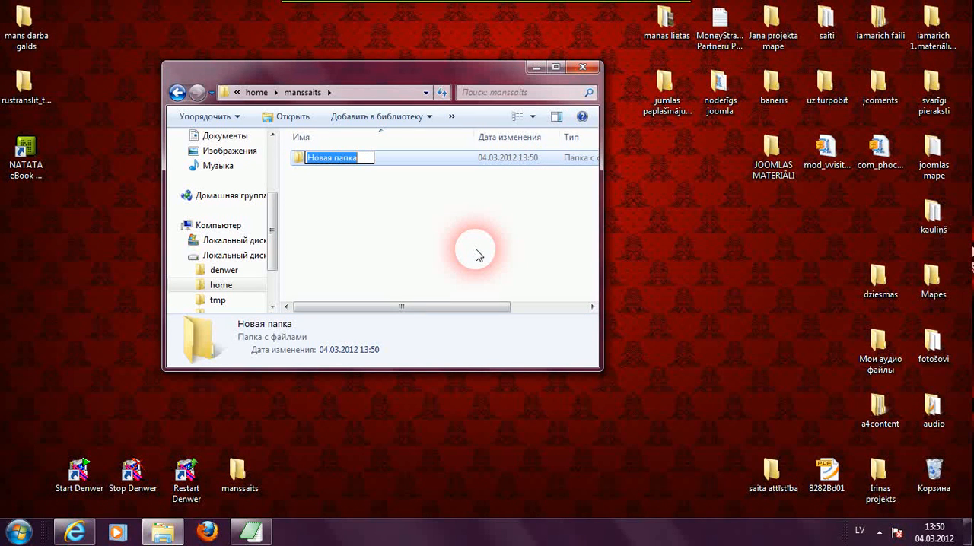
pyautogui.write('w')
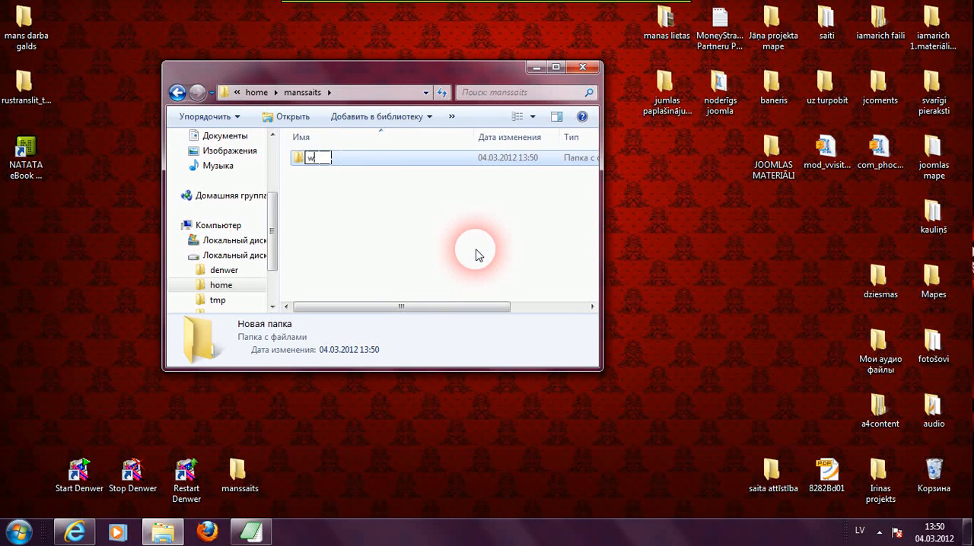
pyautogui.write('ww')
pyautogui.click(477, 255)
pyautogui.doubleClick(320, 161)
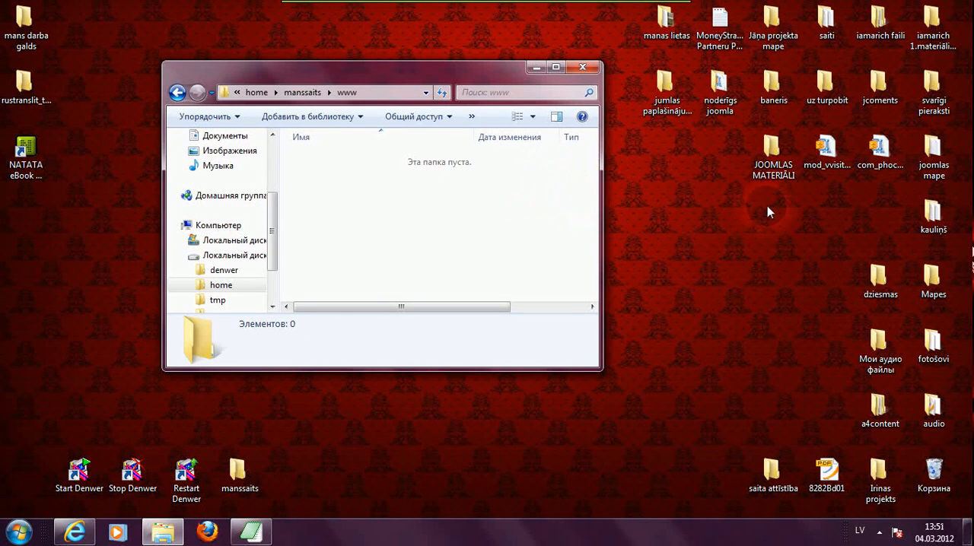
pyautogui.doubleClick(771, 152)
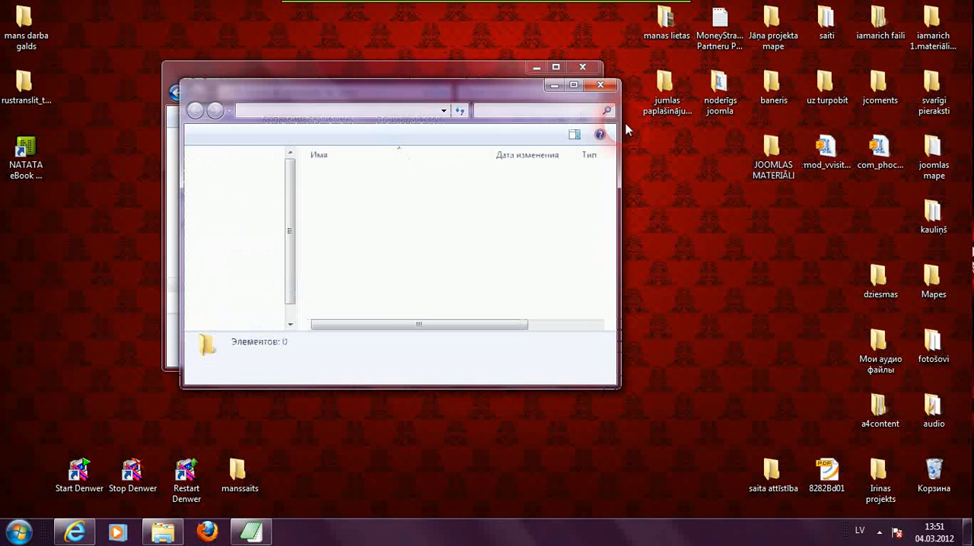
pyautogui.moveTo(428, 104); pyautogui.dragTo(491, 95)
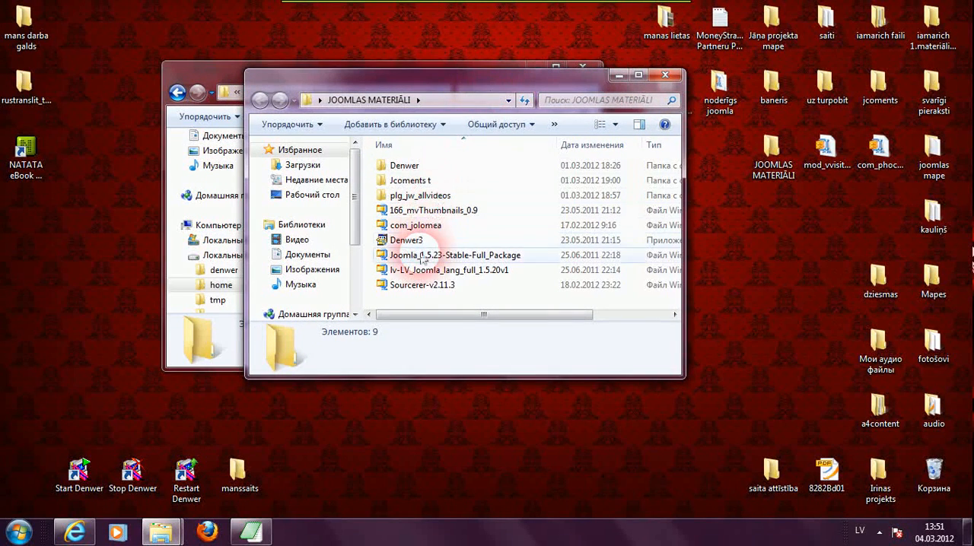
pyautogui.moveTo(423, 259)
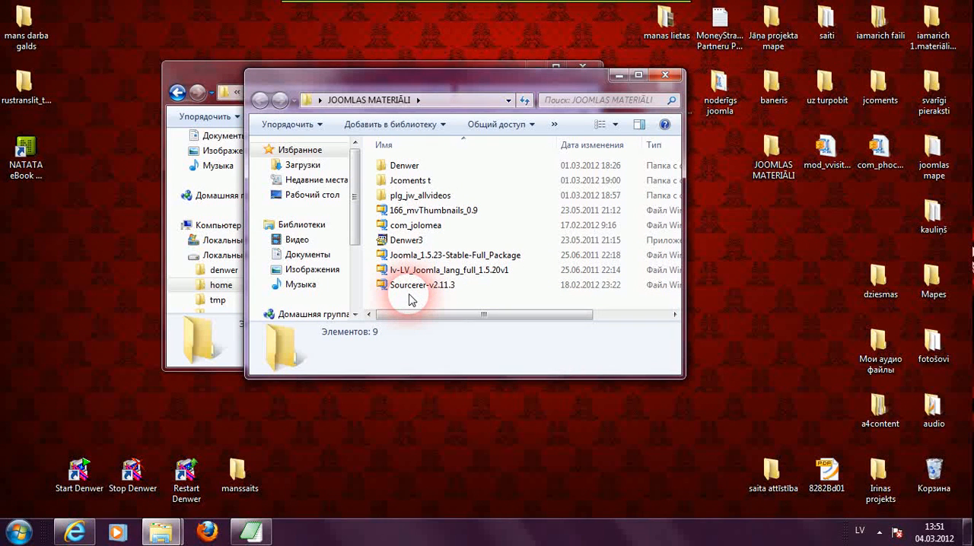
pyautogui.click(401, 260)
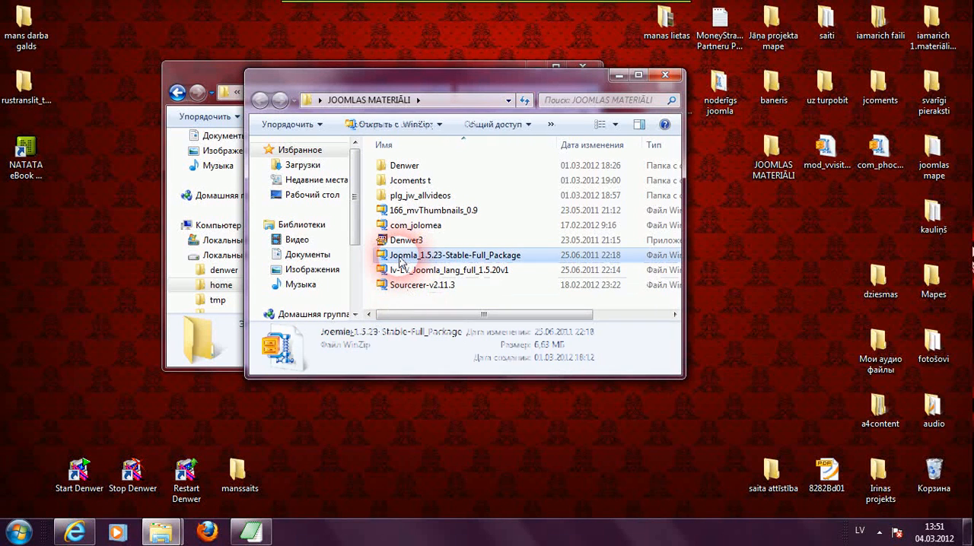
pyautogui.rightClick(401, 260)
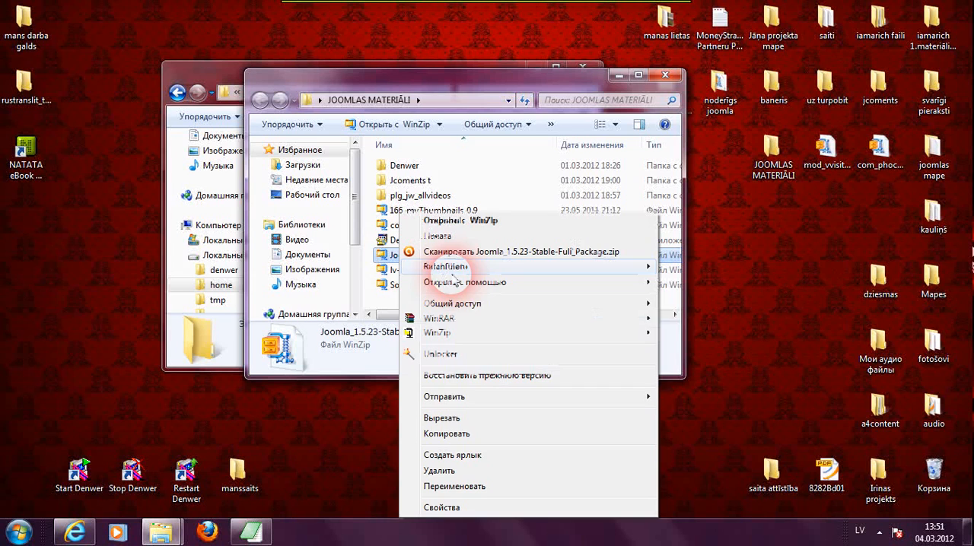
pyautogui.click(379, 425)
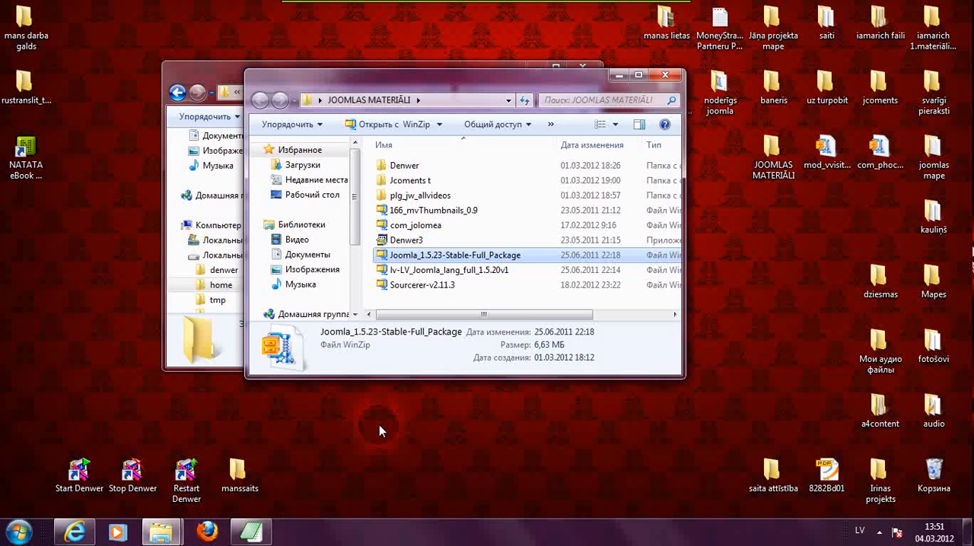
pyautogui.click(674, 78)
pyautogui.click(513, 174)
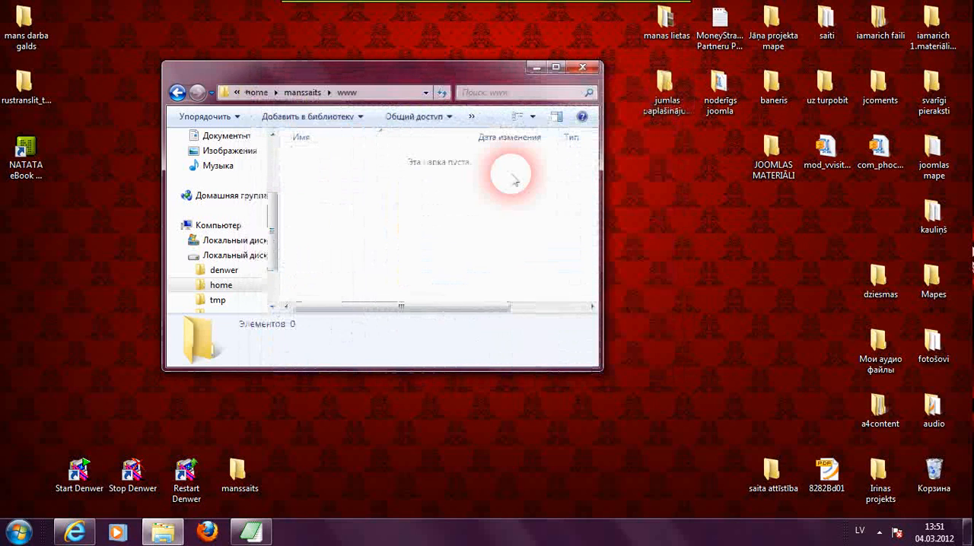
# - Paste the Joomla_1.5.23-Stable-Full_Package archive into the empty www folder
pyautogui.click(345, 195)
pyautogui.click(388, 289)
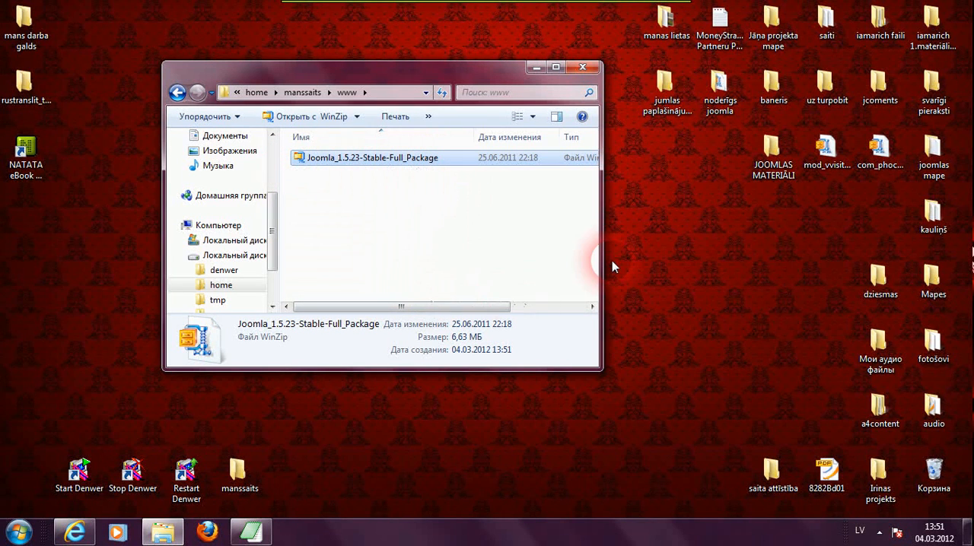
# - Extract the Joomla_1.5.23-Stable-Full_Package archive directly into the www folder with WinRAR
pyautogui.moveTo(607, 264); pyautogui.dragTo(674, 259)
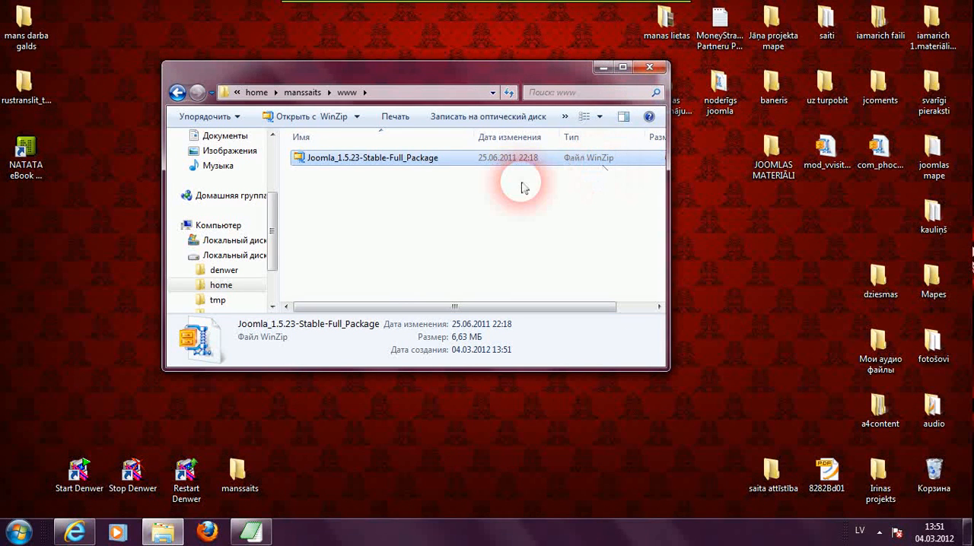
pyautogui.rightClick(319, 162)
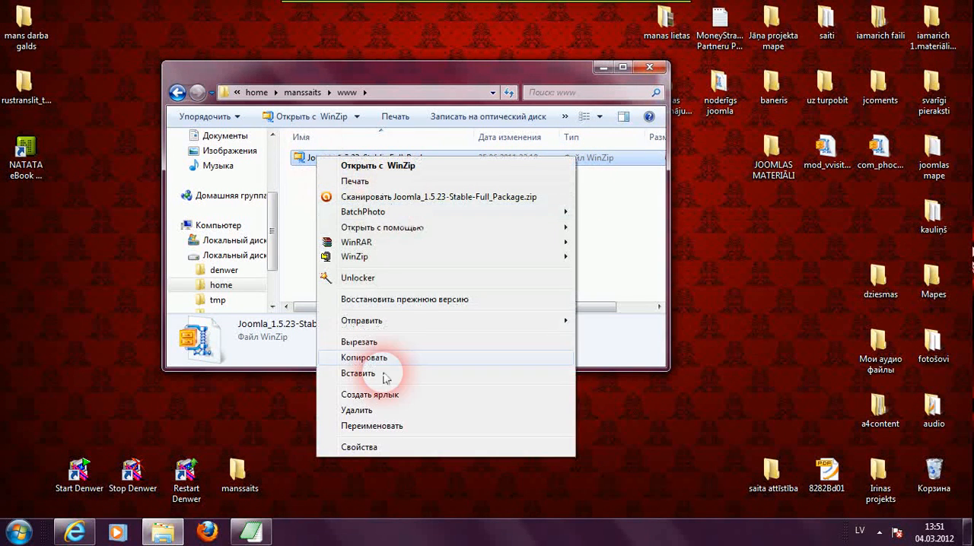
pyautogui.moveTo(413, 244)
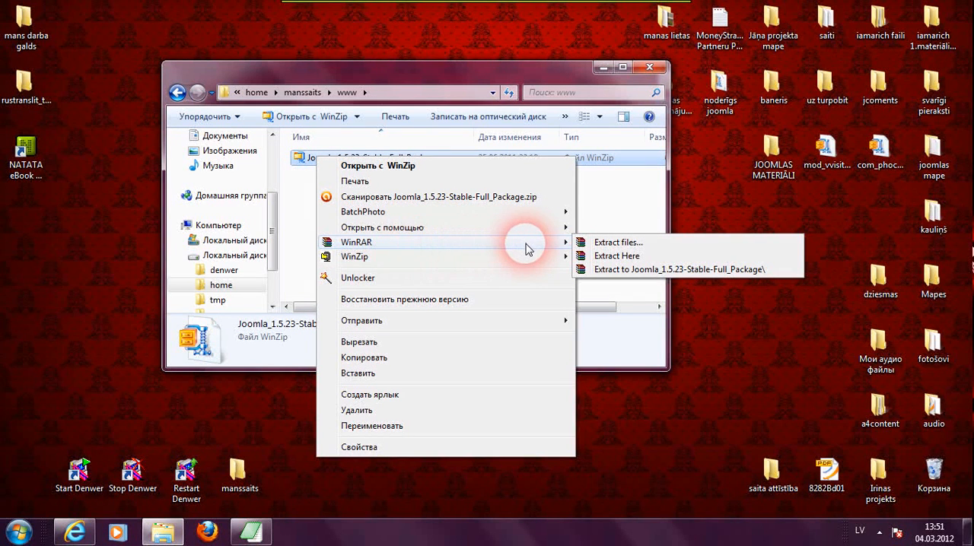
pyautogui.click(616, 256)
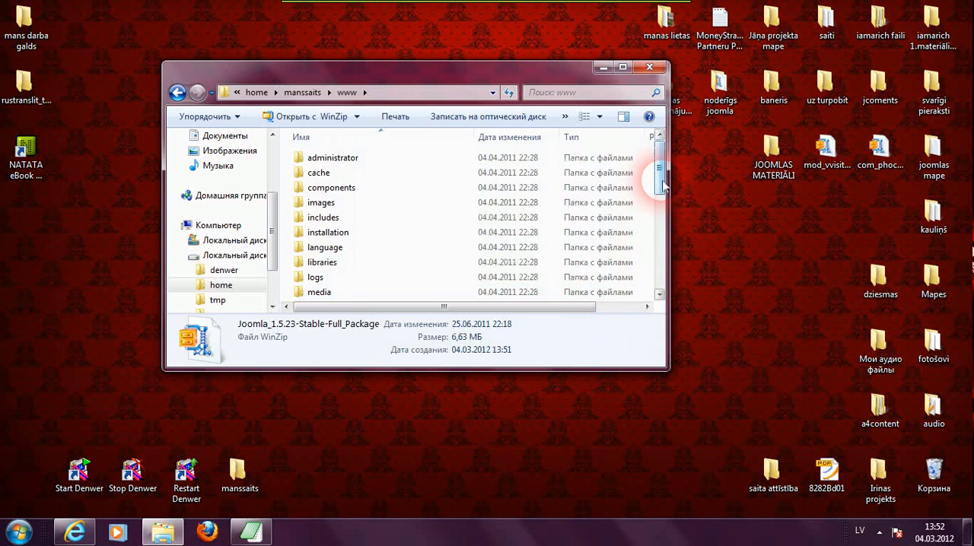
# - Delete the Joomla_1.5.23-Stable-Full_Package archive from the www folder, confirming the deletion
pyautogui.moveTo(661, 185); pyautogui.dragTo(661, 282)
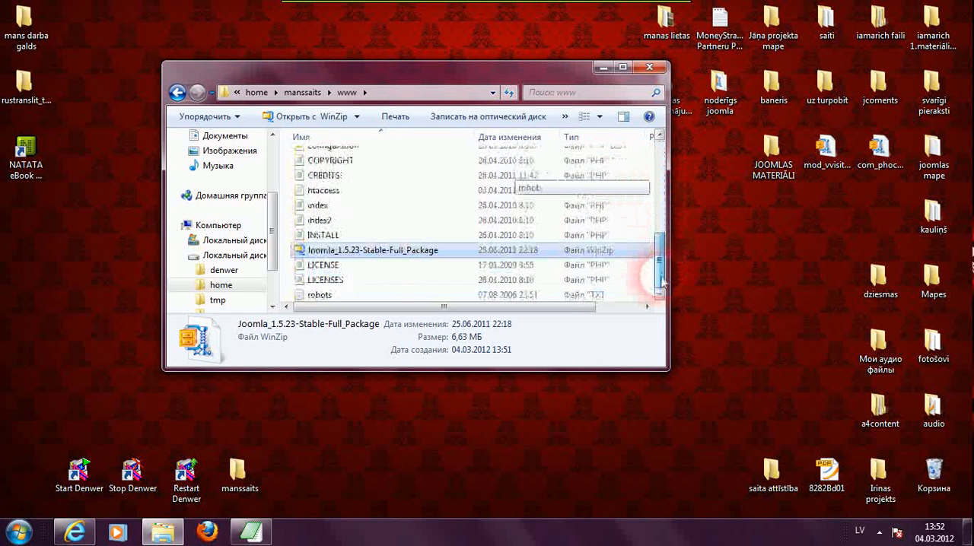
pyautogui.rightClick(379, 251)
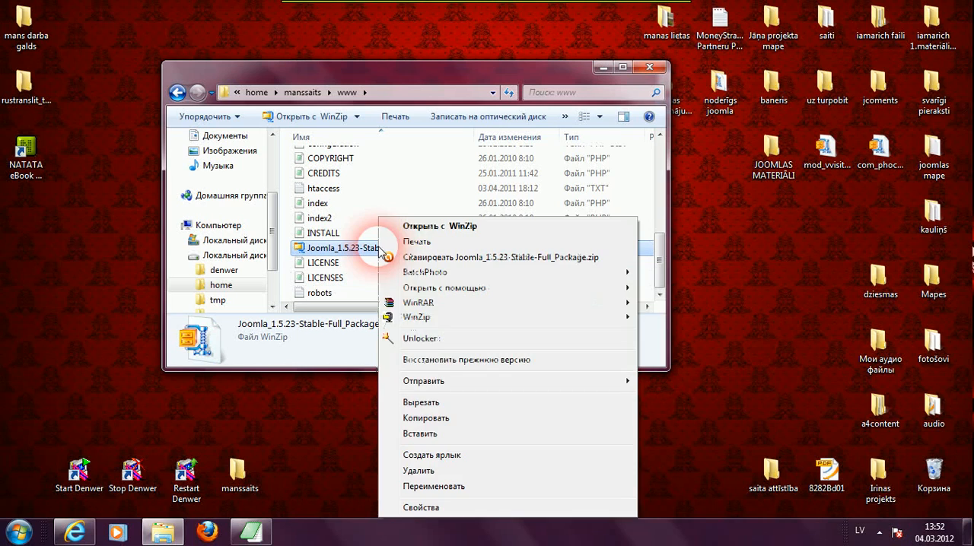
pyautogui.click(425, 473)
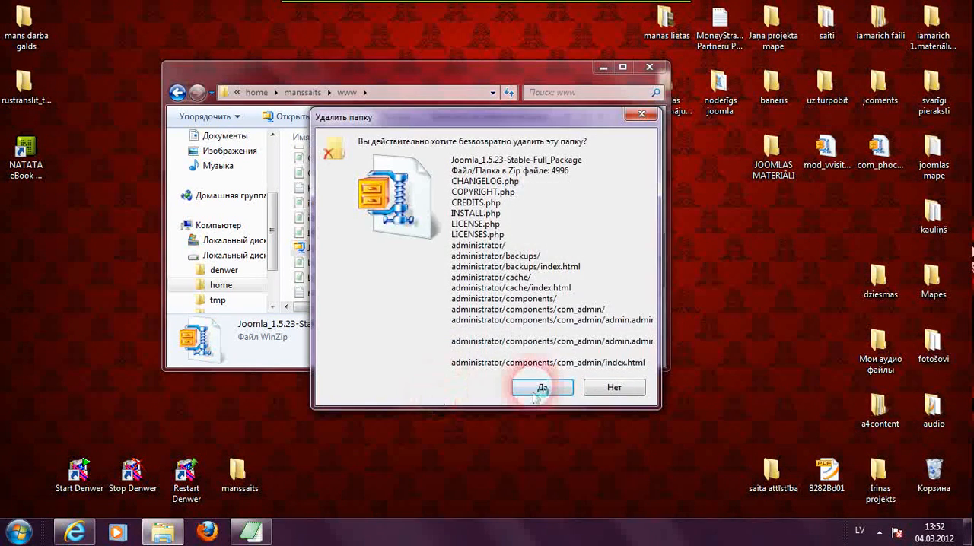
pyautogui.click(541, 391)
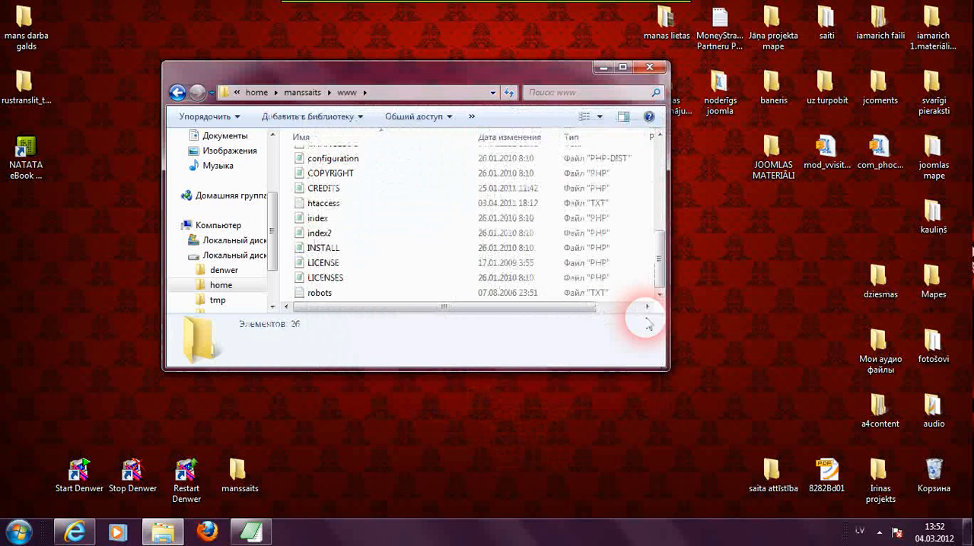
# - Minimize the folder window and restart Denwer from its desktop shortcut
pyautogui.moveTo(663, 254)
pyautogui.mouseDown()
pyautogui.moveTo(661, 161)
pyautogui.moveTo(660, 243)
pyautogui.mouseUp()
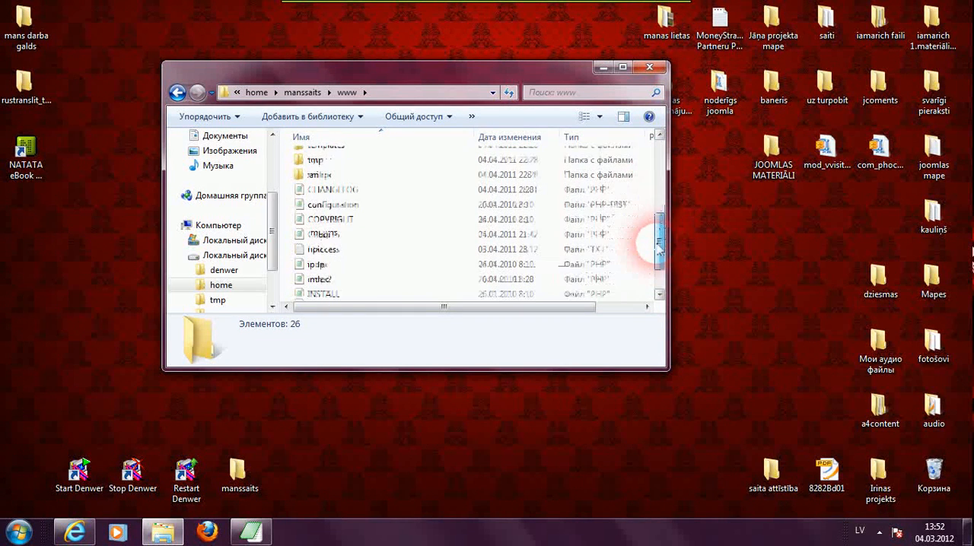
pyautogui.click(602, 69)
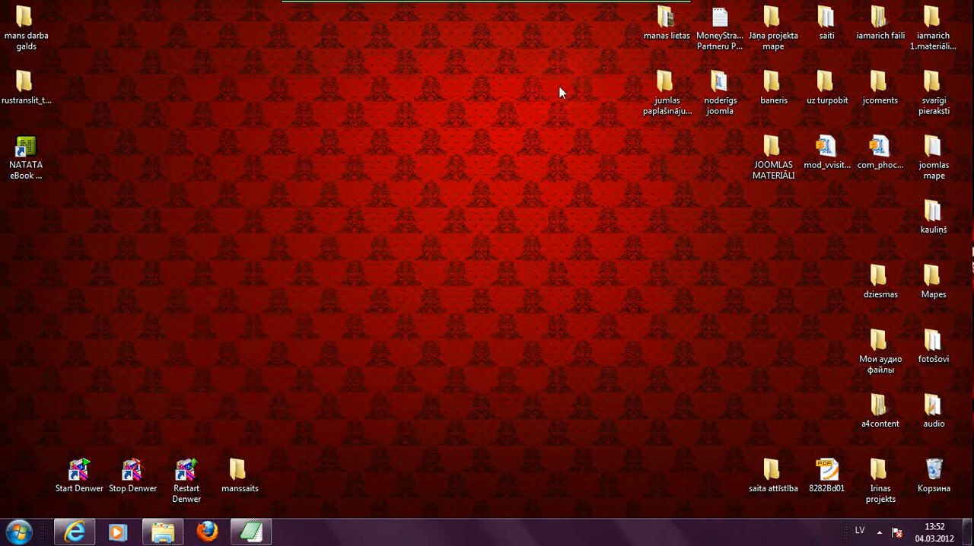
pyautogui.doubleClick(183, 487)
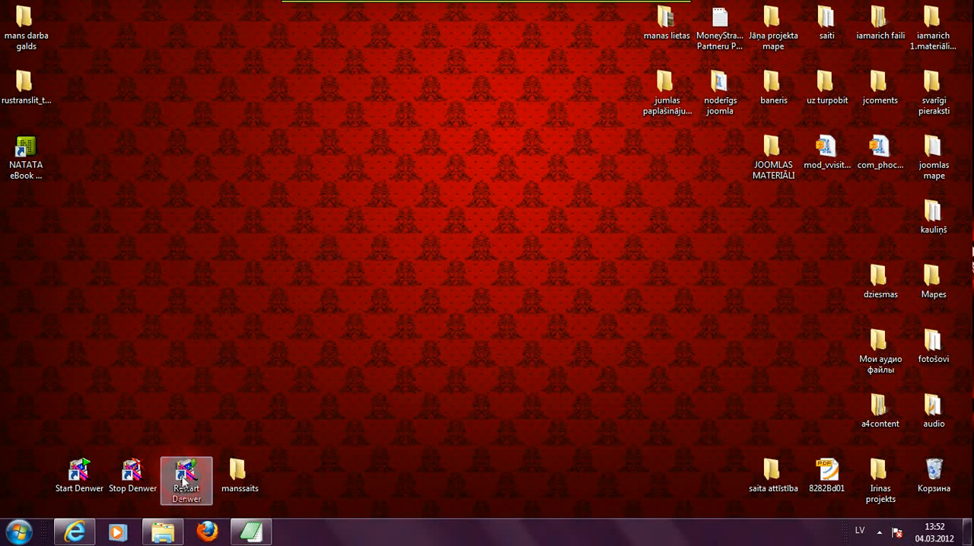
pyautogui.click(232, 344)
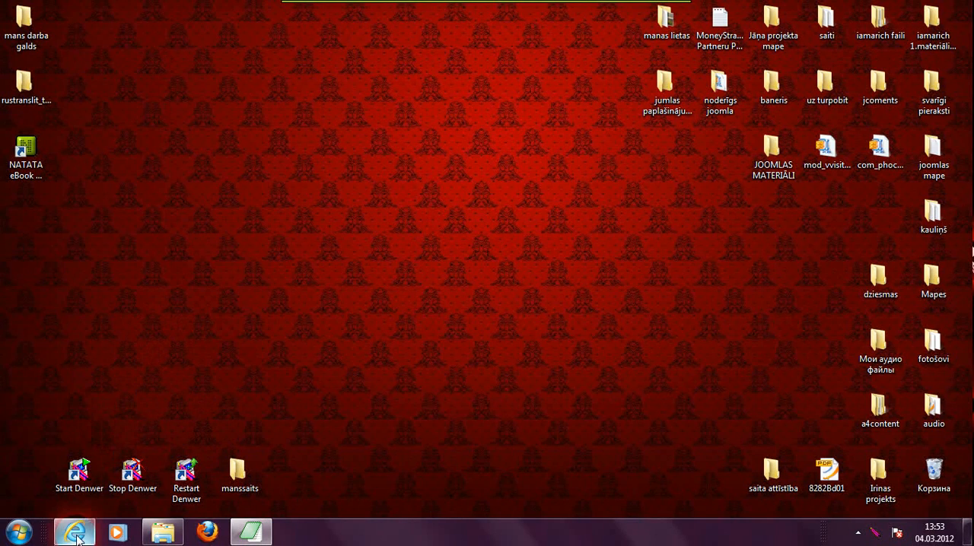
# - Go back to the home folder and copy the manssaits folder name
pyautogui.click(208, 533)
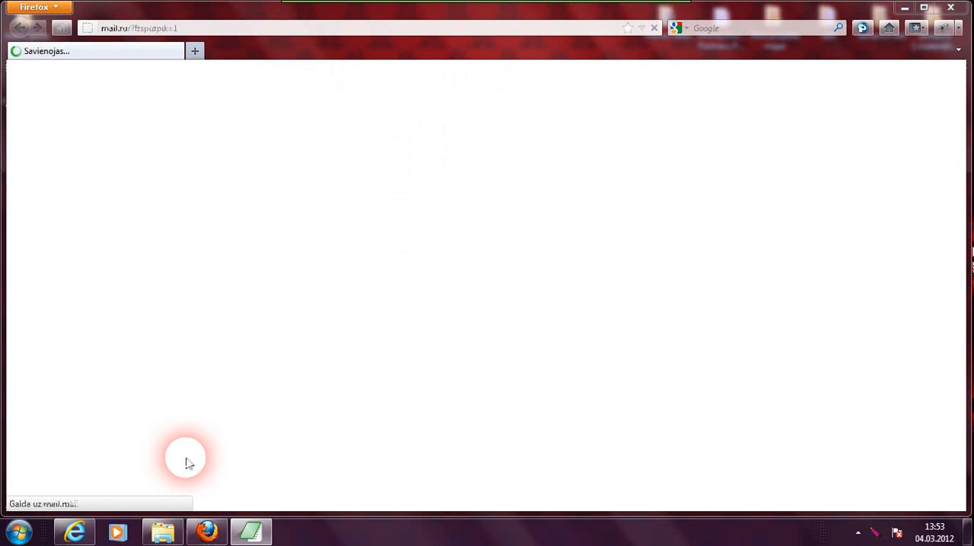
pyautogui.click(163, 531)
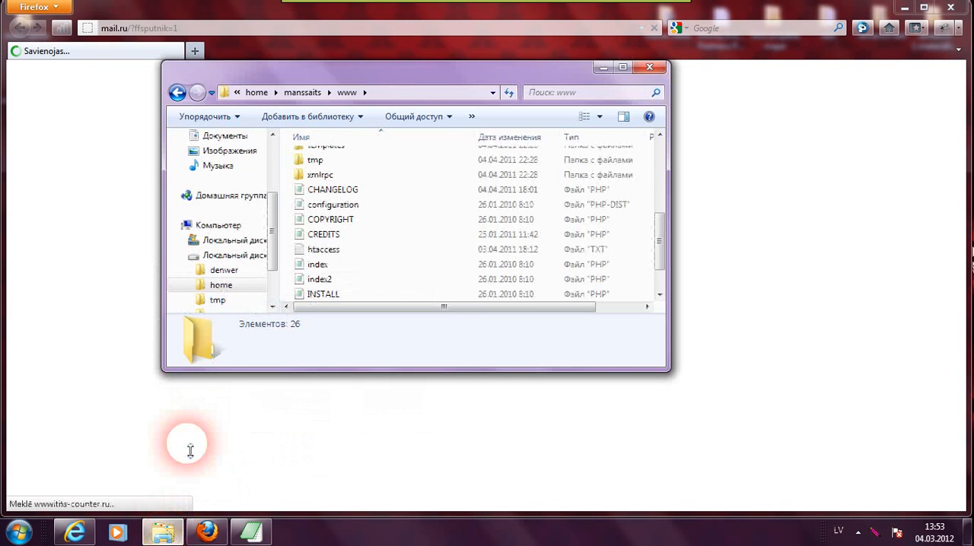
pyautogui.click(178, 92)
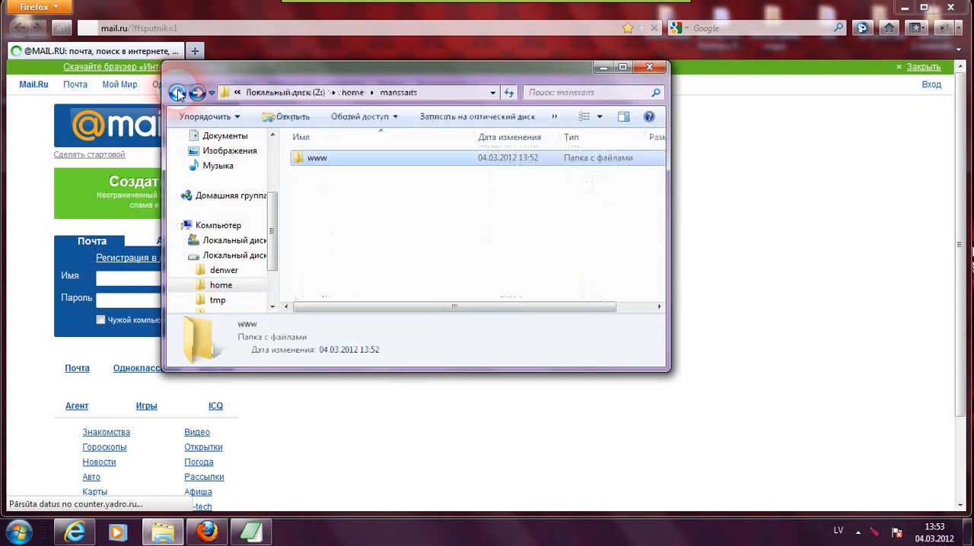
pyautogui.click(178, 92)
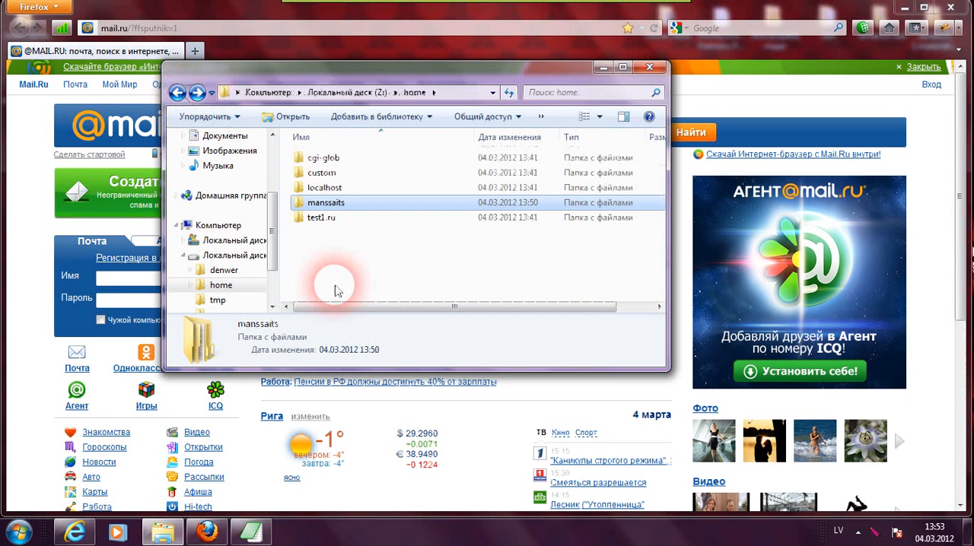
pyautogui.click(335, 206)
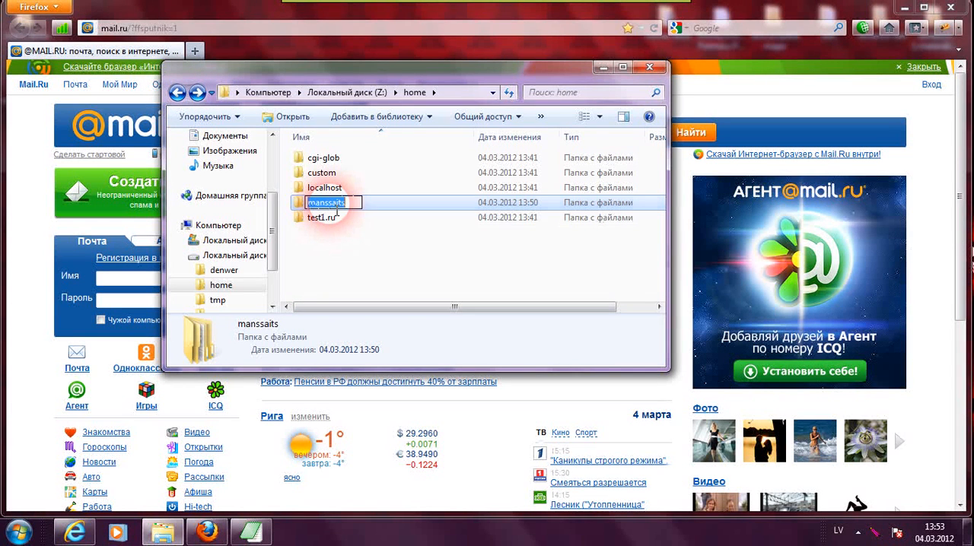
pyautogui.rightClick(333, 210)
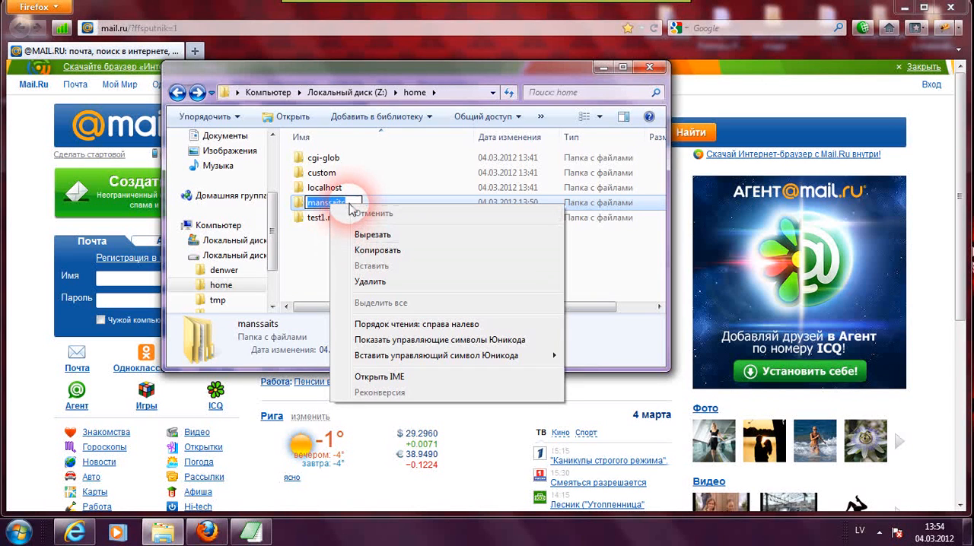
pyautogui.click(373, 250)
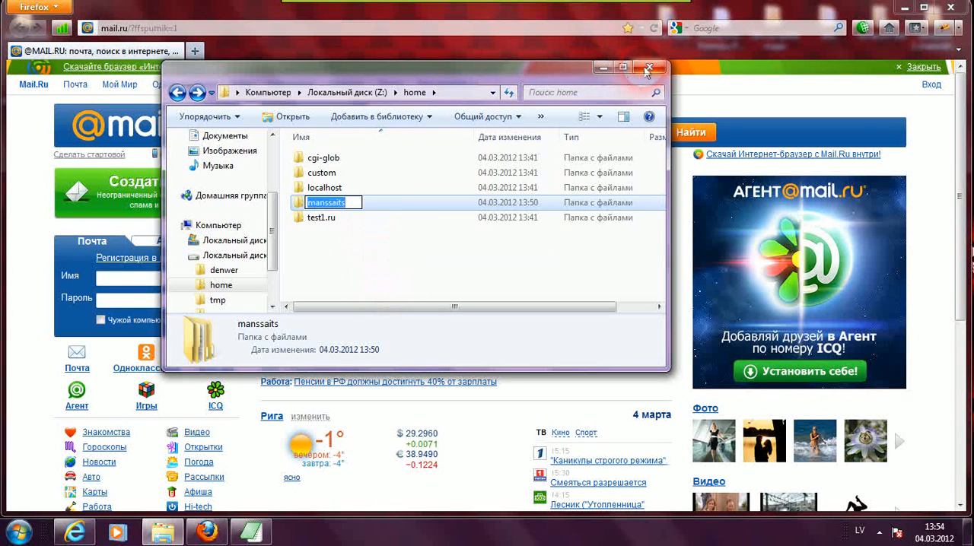
# - Open the address manssaits in the browser to launch the Joomla installer
pyautogui.click(604, 69)
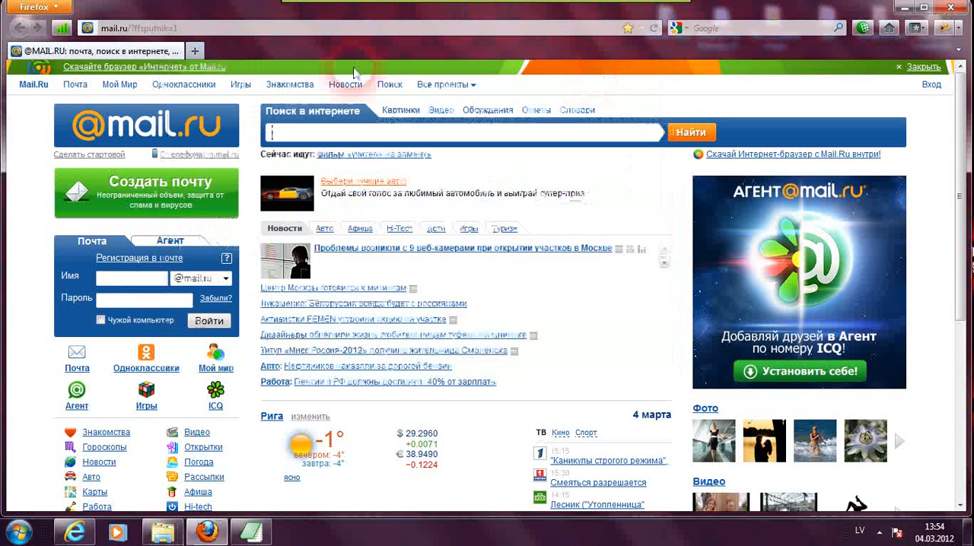
pyautogui.click(221, 28)
pyautogui.rightClick(216, 32)
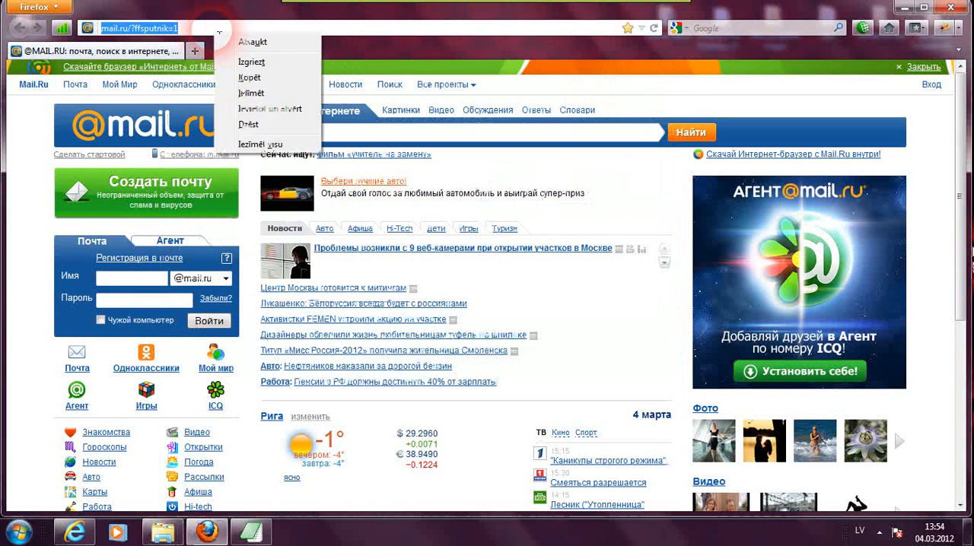
pyautogui.click(252, 91)
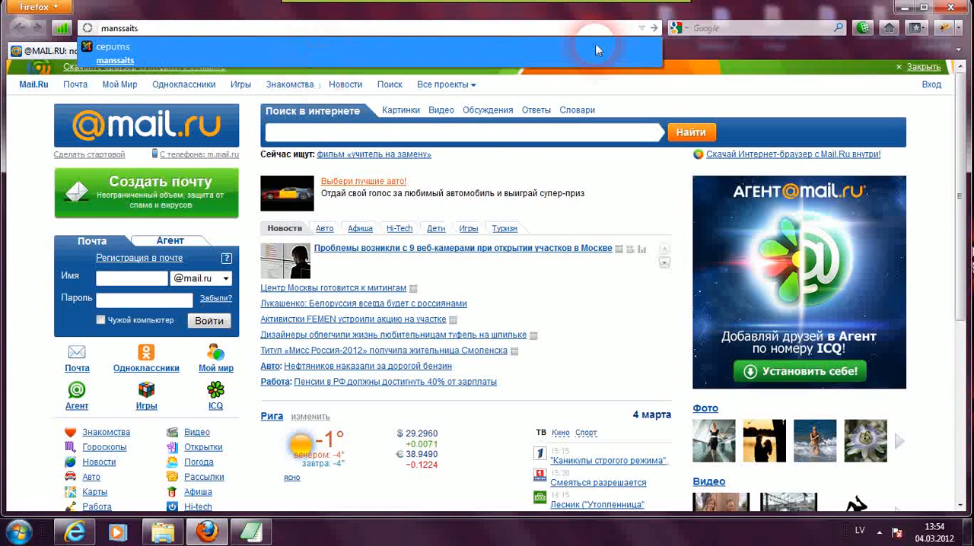
pyautogui.click(654, 29)
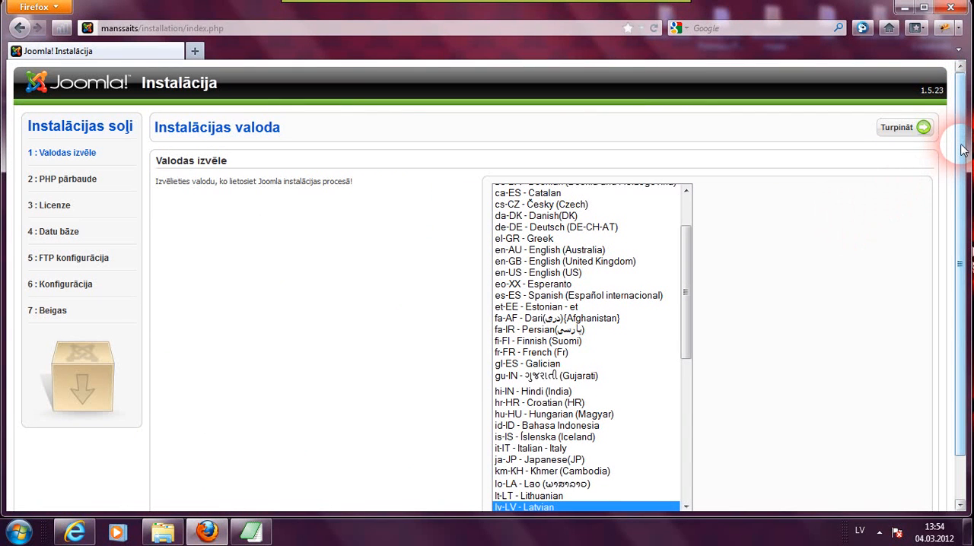
# - Advance the Joomla installer past the language, PHP check and licence steps, keeping lv-LV Latvian selected
pyautogui.moveTo(963, 150); pyautogui.dragTo(952, 169)
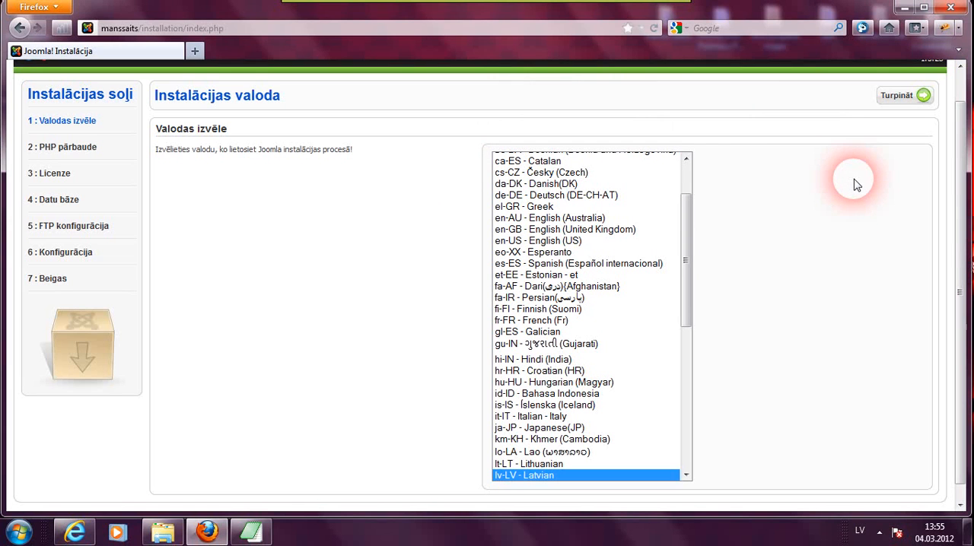
pyautogui.click(895, 99)
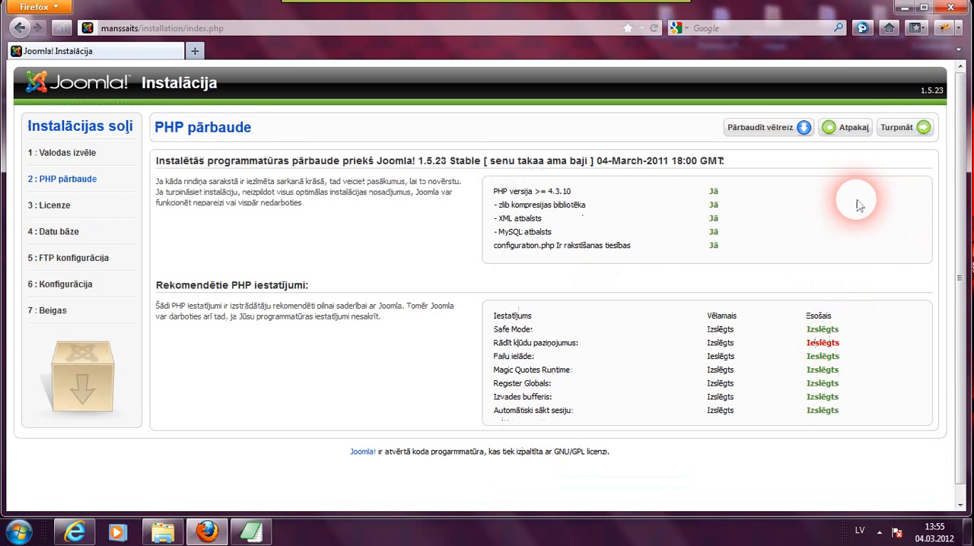
pyautogui.click(898, 129)
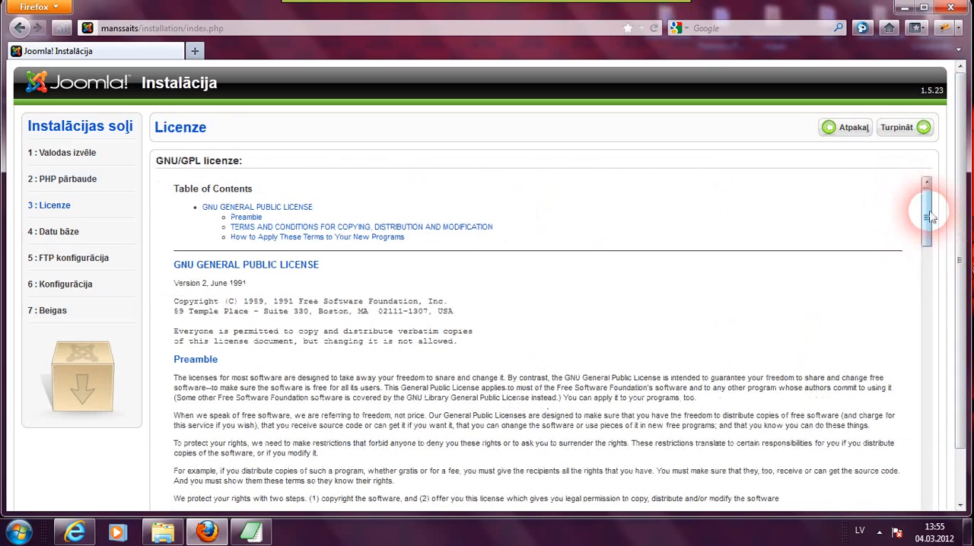
pyautogui.moveTo(929, 217); pyautogui.dragTo(924, 190)
pyautogui.click(890, 129)
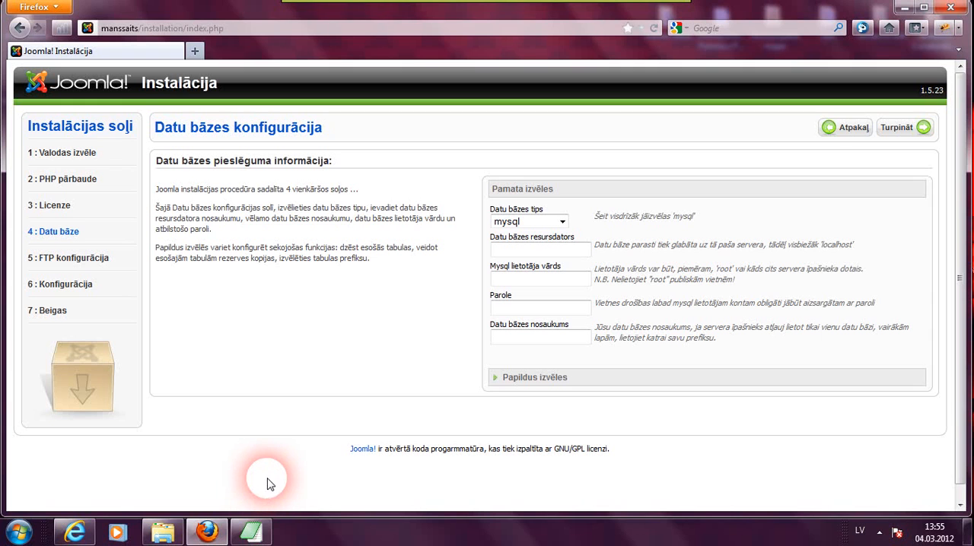
# - Open the manssaits login.txt notes in AkelPad to review the saved database details, then minimize it
pyautogui.click(261, 538)
pyautogui.click(372, 276)
pyautogui.moveTo(502, 92); pyautogui.dragTo(268, 194)
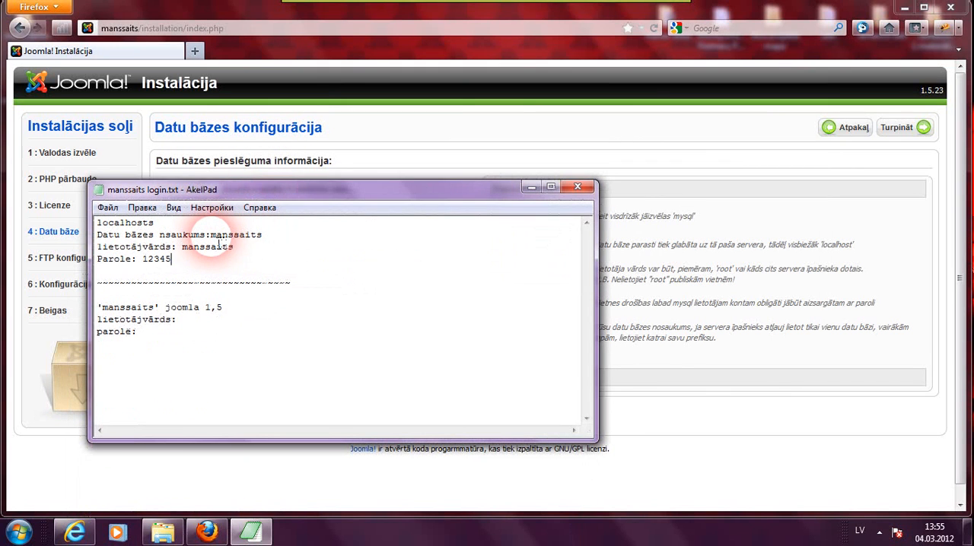
pyautogui.click(184, 259)
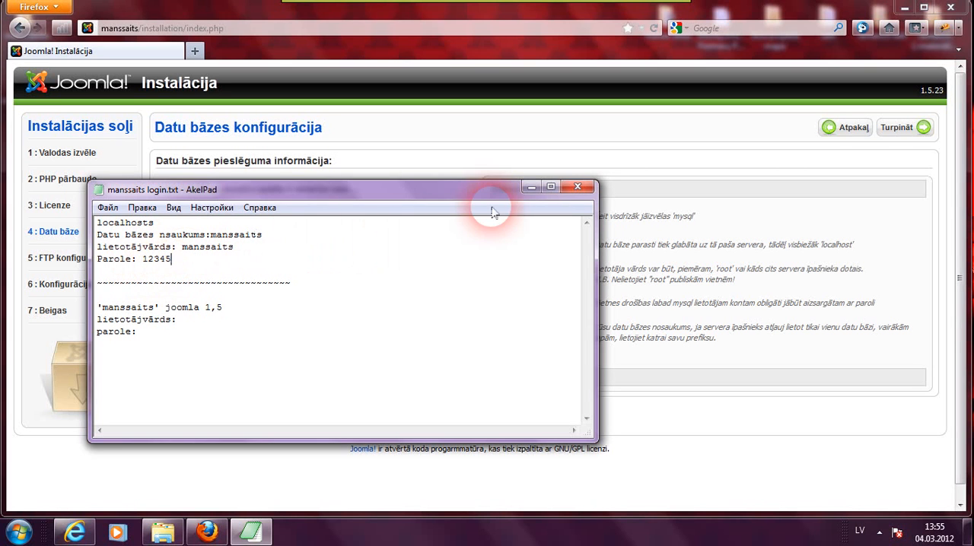
pyautogui.click(532, 186)
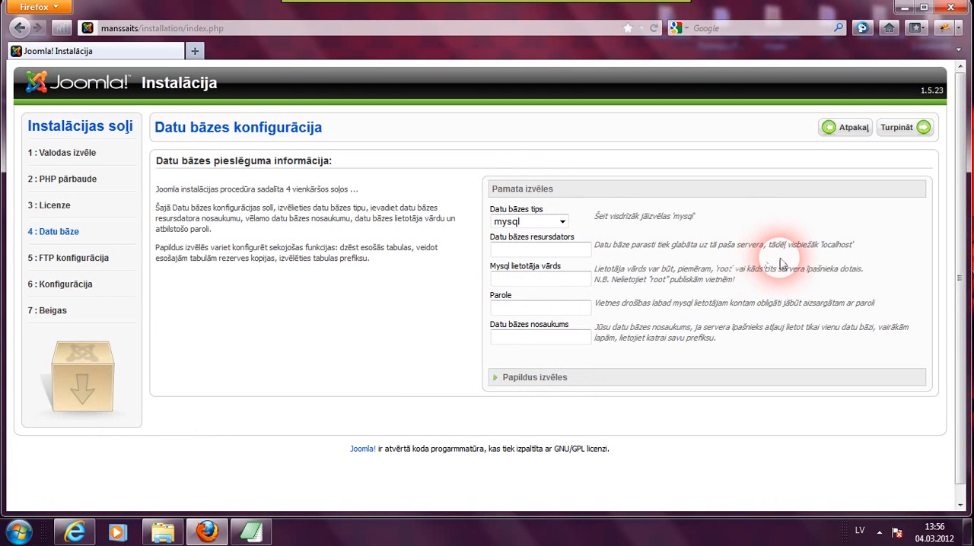
# - Copy localhost from the hint text and paste it into the database host field
pyautogui.moveTo(822, 250); pyautogui.dragTo(858, 254)
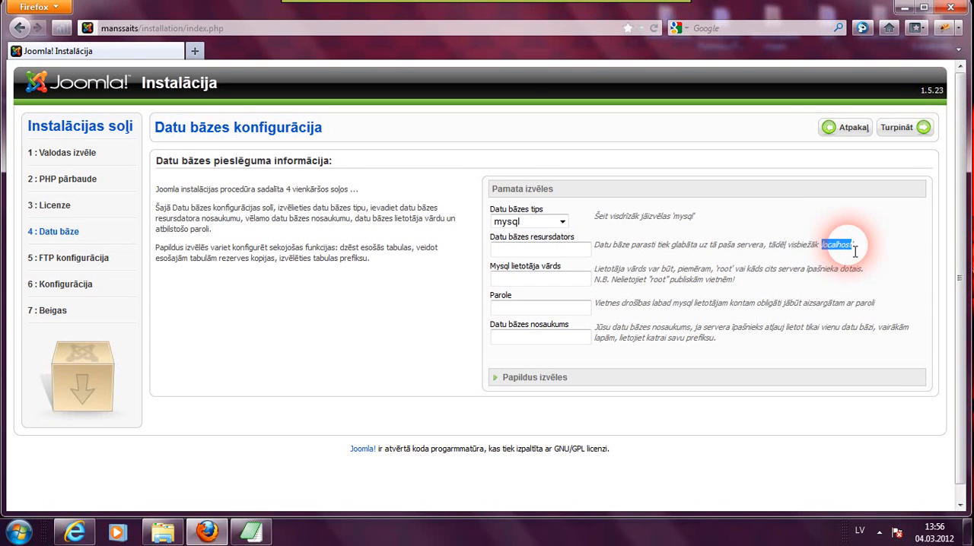
pyautogui.rightClick(855, 252)
pyautogui.click(837, 257)
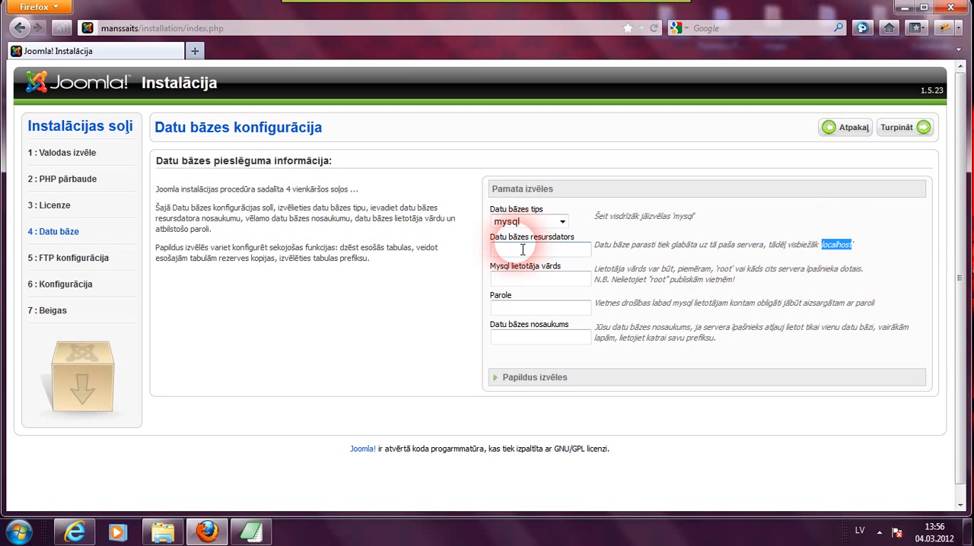
pyautogui.rightClick(522, 250)
pyautogui.click(554, 313)
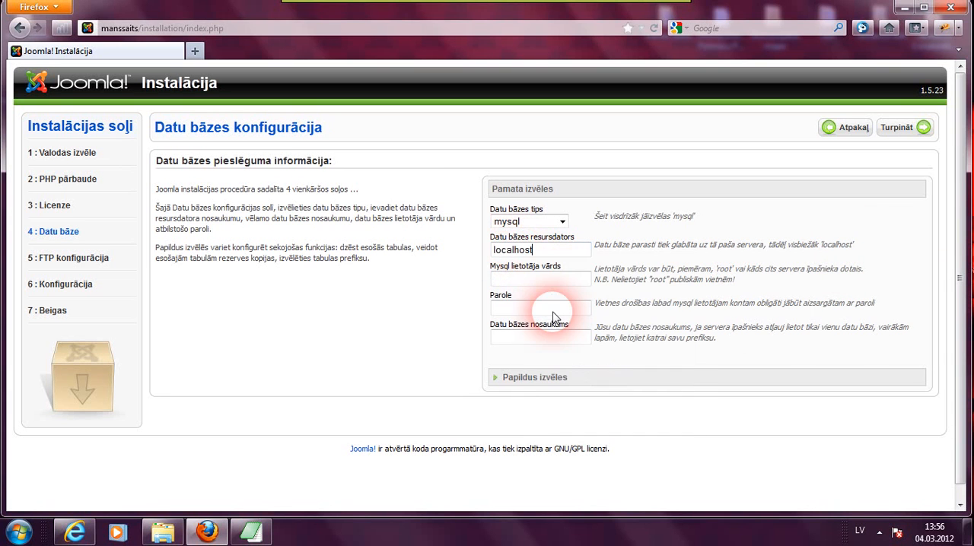
# - Enter manssaits as the MySQL user name and type the database user's password
pyautogui.click(516, 283)
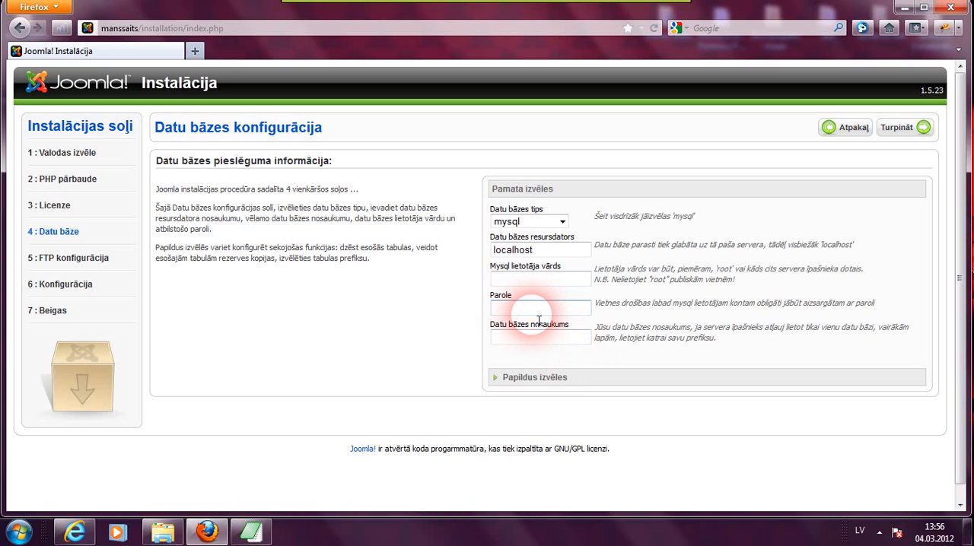
pyautogui.write('manssaits')
pyautogui.click(533, 313)
pyautogui.write('•')
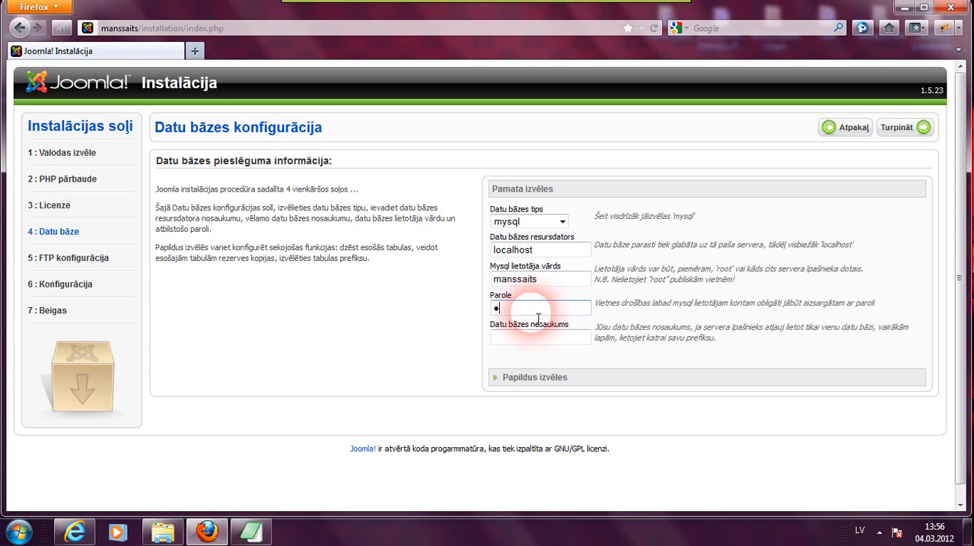
pyautogui.write('••••')
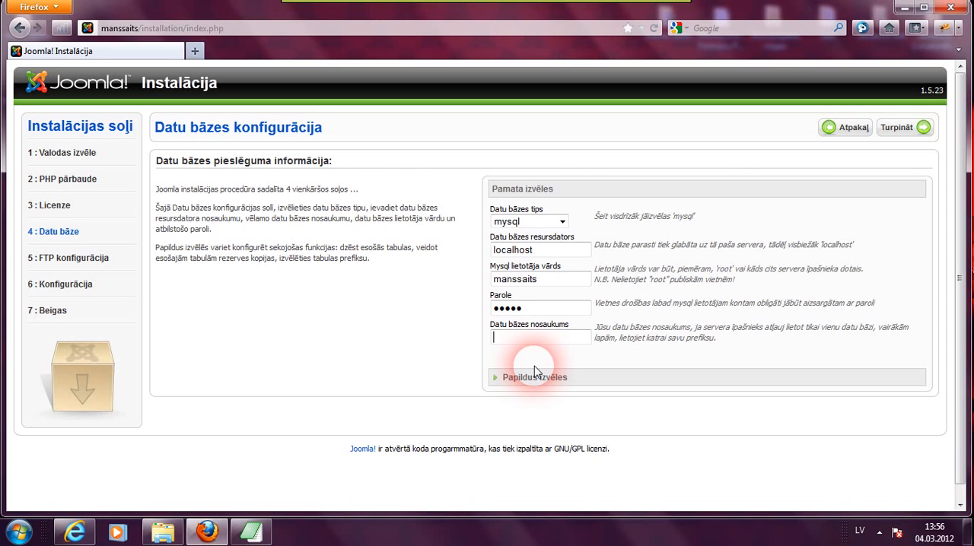
# - Enter manssaits as the database name and expand the advanced options
pyautogui.write('manssaits')
pyautogui.click(533, 378)
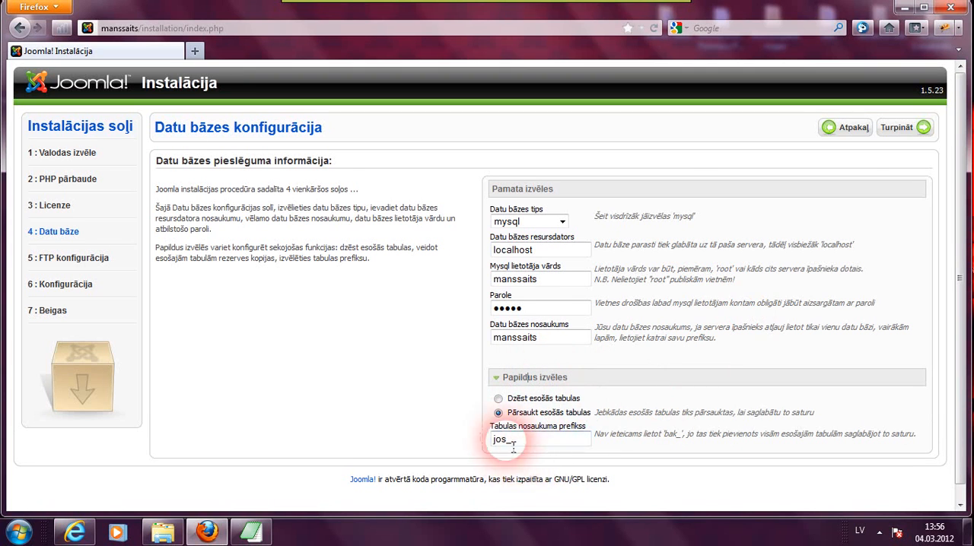
# - Change the table name prefix to josait_
pyautogui.moveTo(504, 440); pyautogui.dragTo(502, 441)
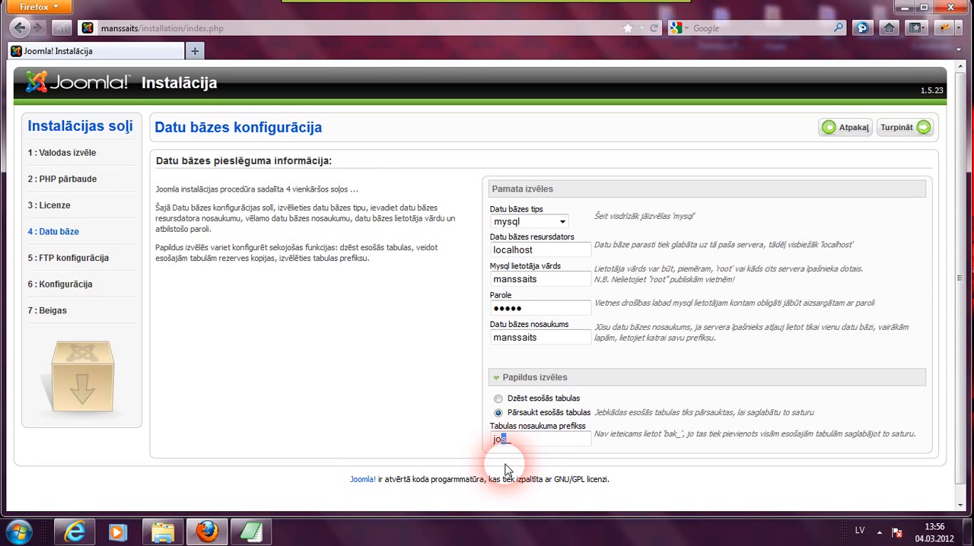
pyautogui.write('sait')
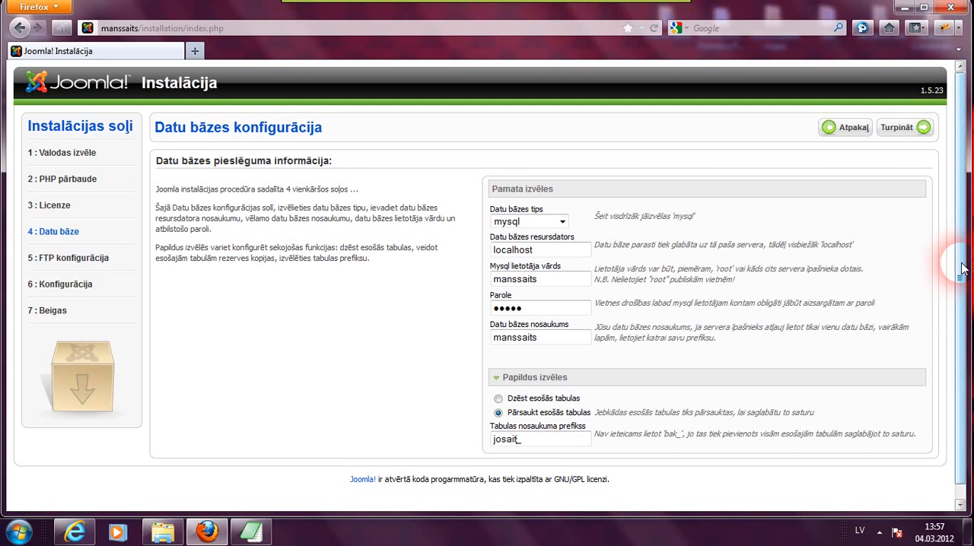
# - Continue past the database and FTP configuration steps to the site configuration
pyautogui.moveTo(962, 264); pyautogui.dragTo(962, 240)
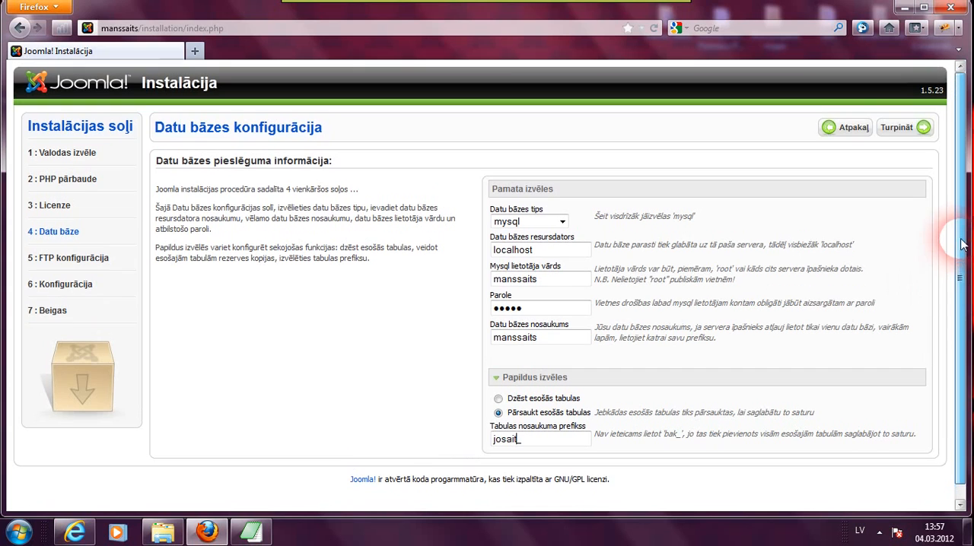
pyautogui.click(898, 133)
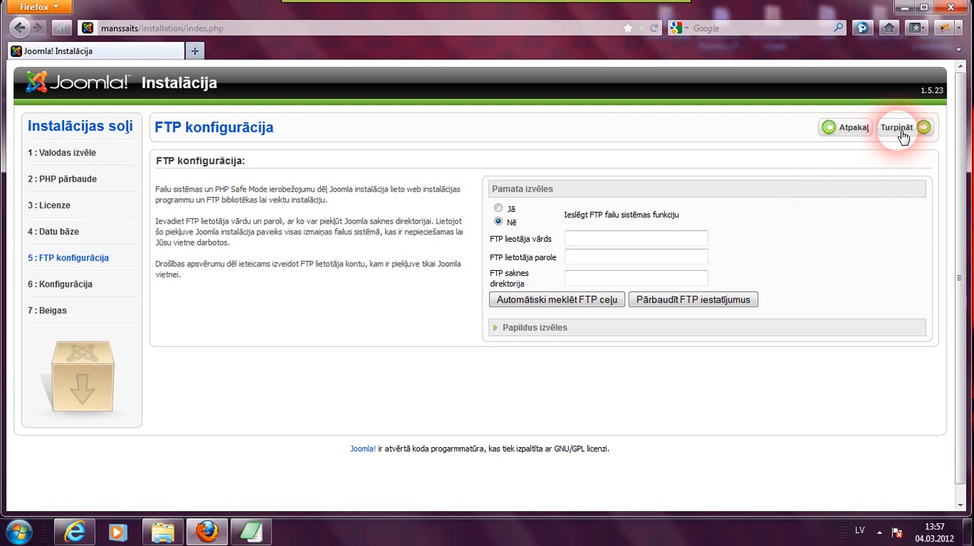
pyautogui.click(902, 135)
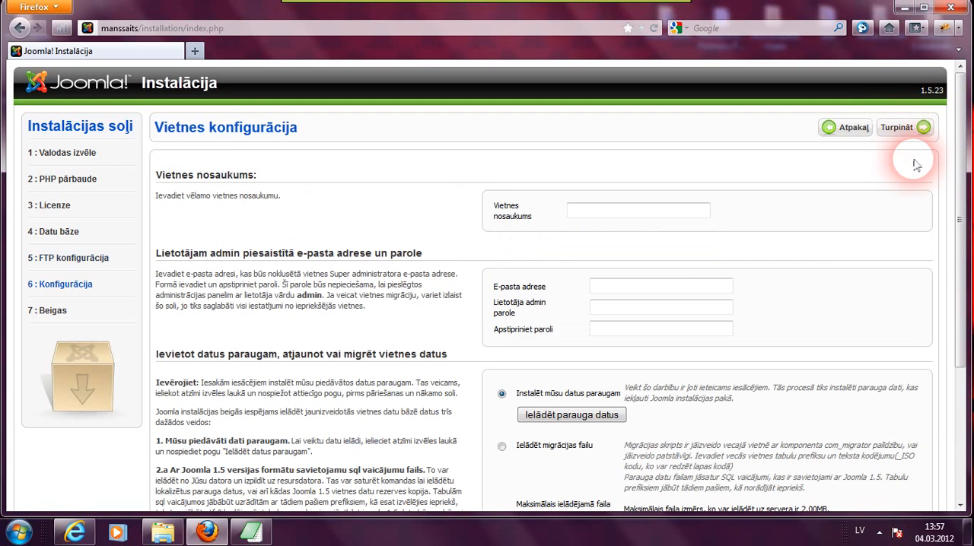
# - Set the site name to cepums
pyautogui.click(583, 211)
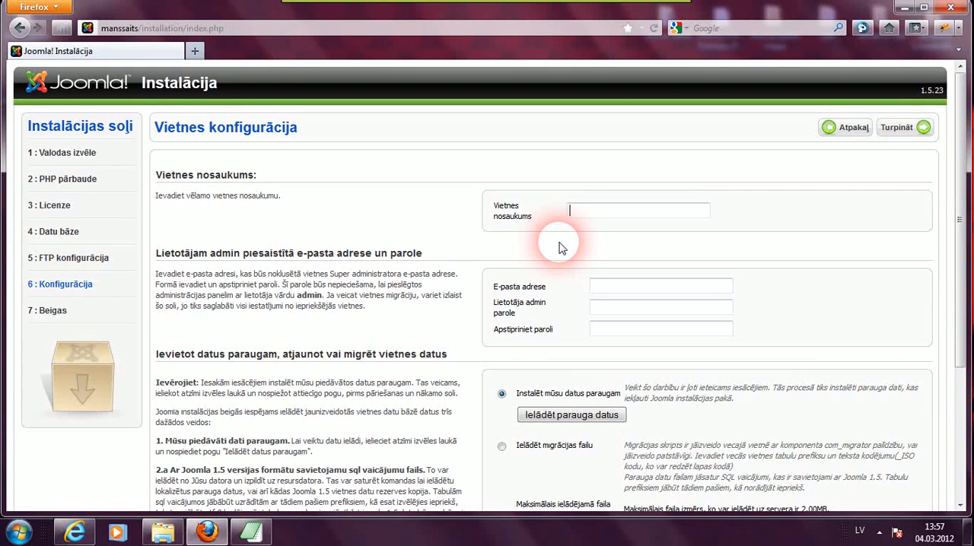
pyautogui.write('ce')
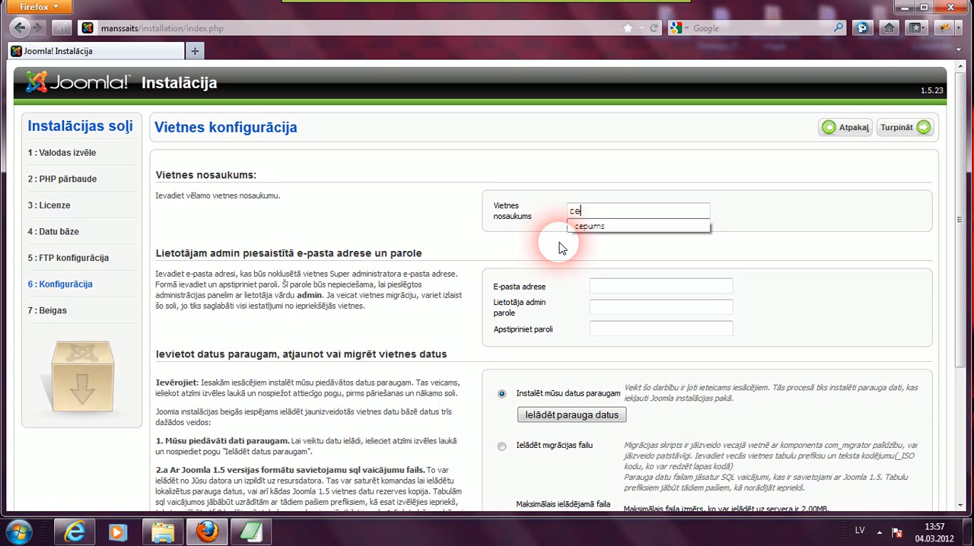
pyautogui.write('pums')
pyautogui.click(577, 228)
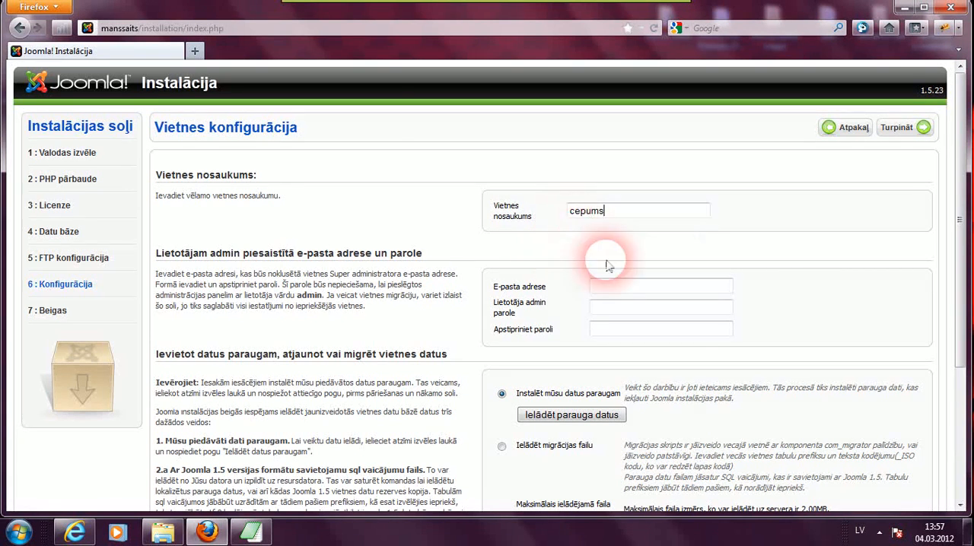
# - Fill in the administrator's e-mail address
pyautogui.click(609, 289)
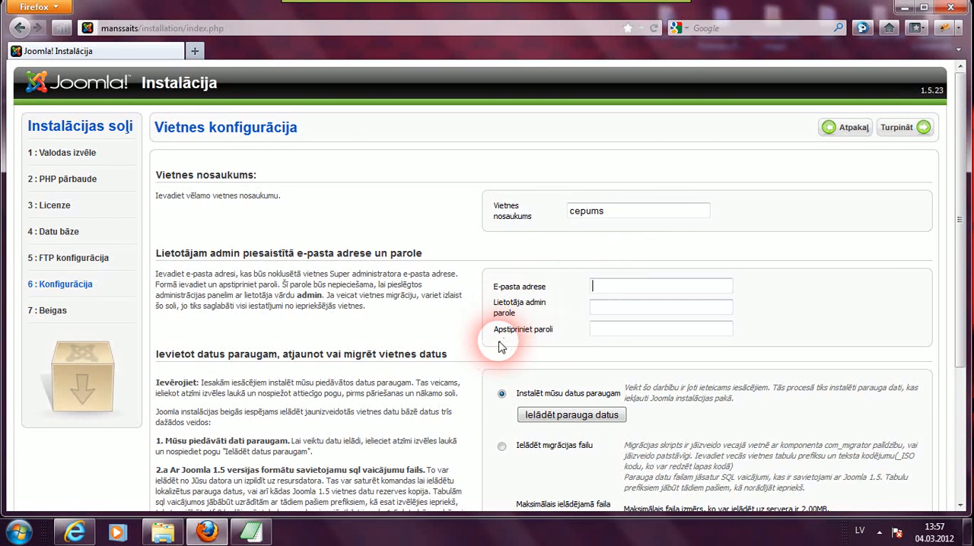
pyautogui.write('jusu')
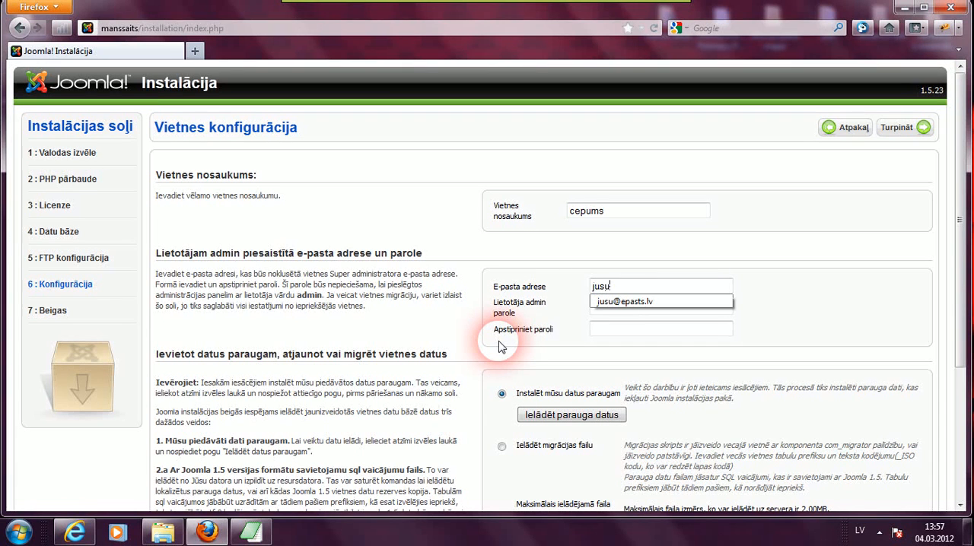
pyautogui.write('@epasts')
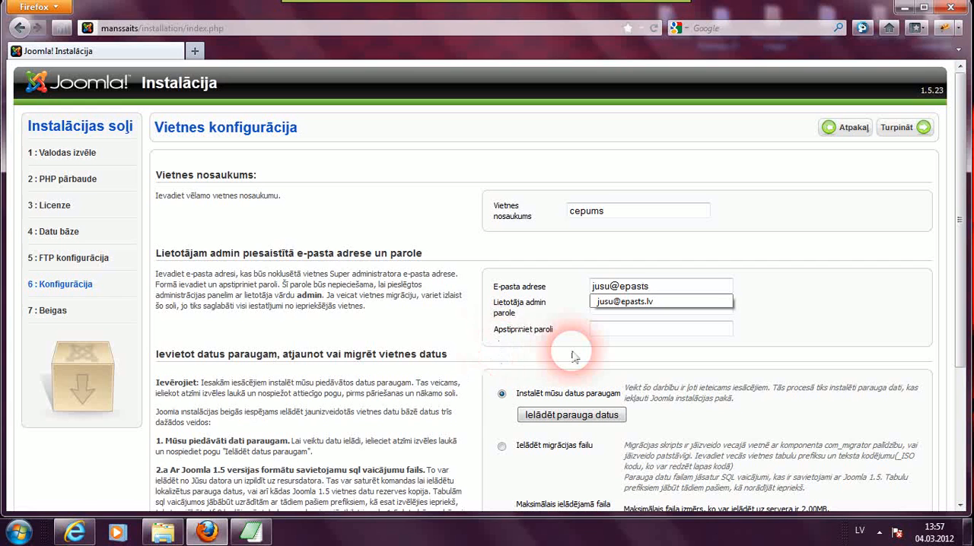
pyautogui.click(609, 302)
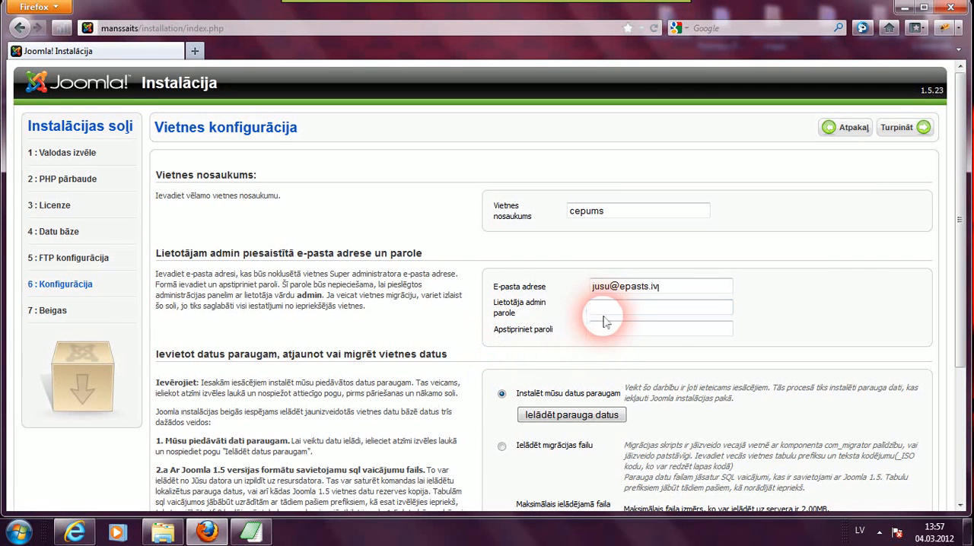
# - Restore the login notes and record admin as the Joomla user name
pyautogui.click(261, 536)
pyautogui.moveTo(322, 195); pyautogui.dragTo(297, 137)
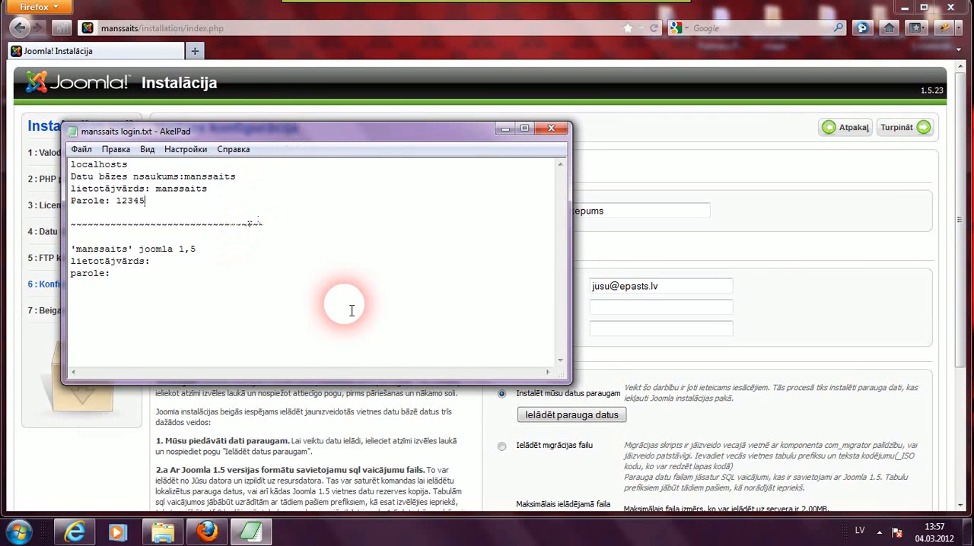
pyautogui.click(157, 262)
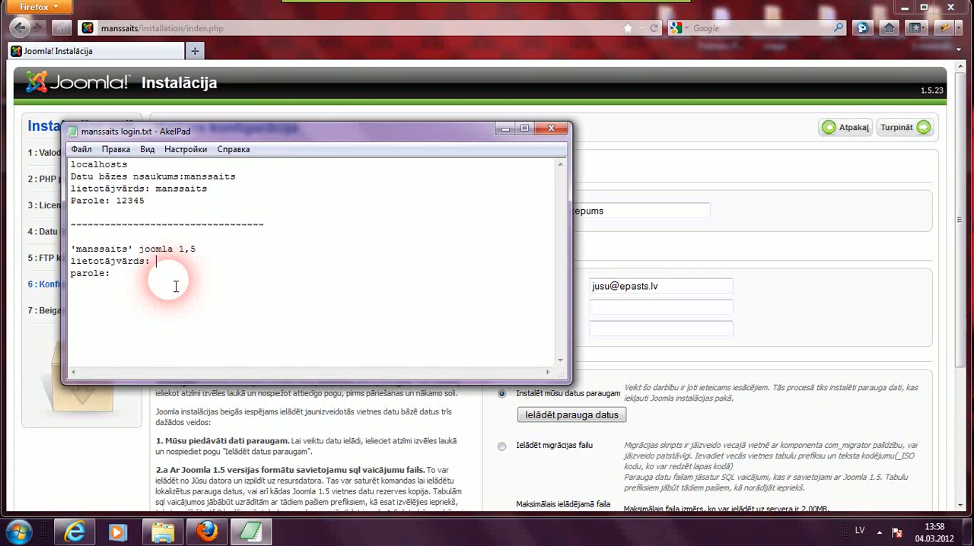
pyautogui.write('a')
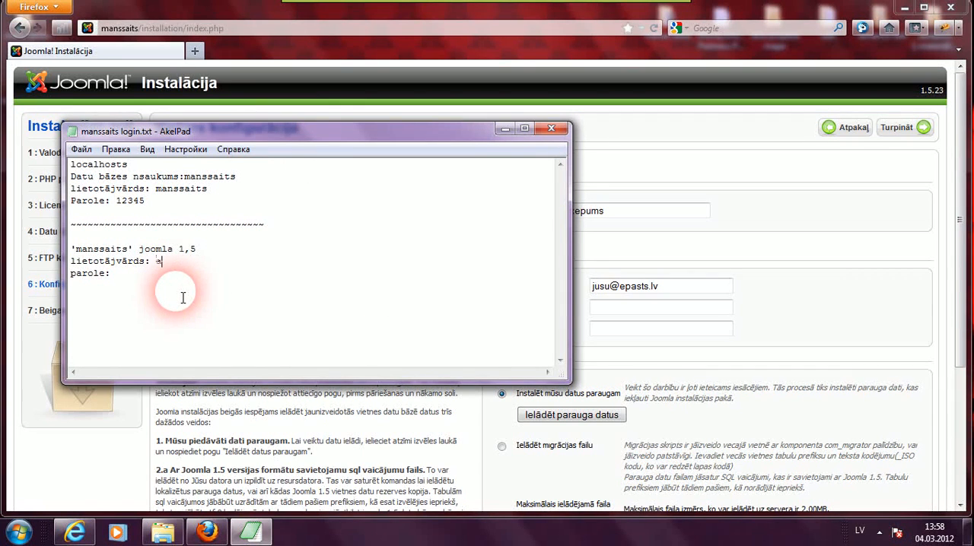
pyautogui.write('dmin')
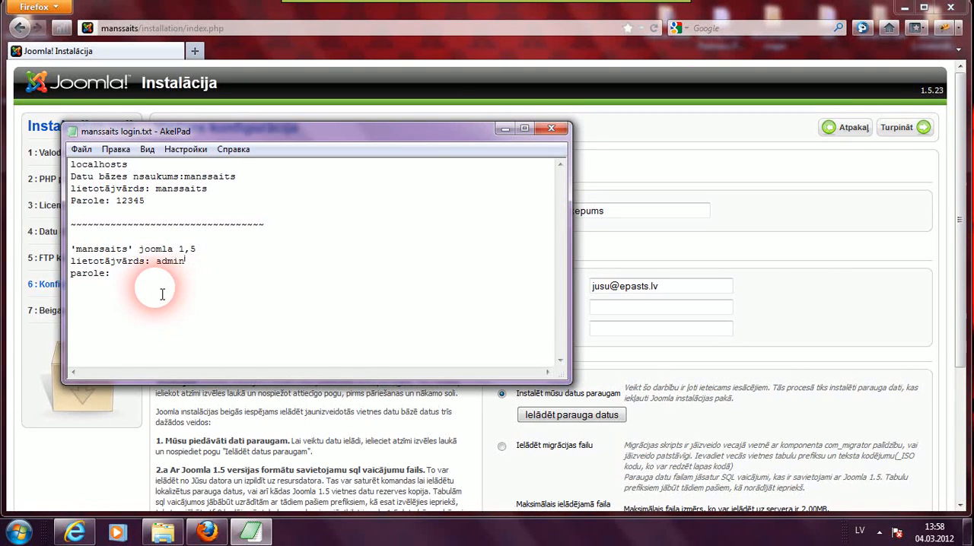
# - Record the Joomla admin password in the notes
pyautogui.click(134, 283)
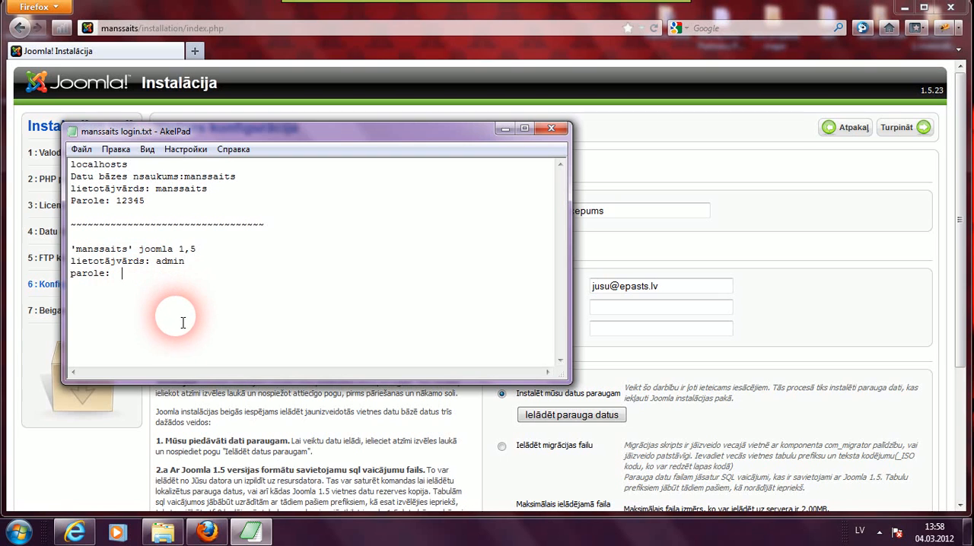
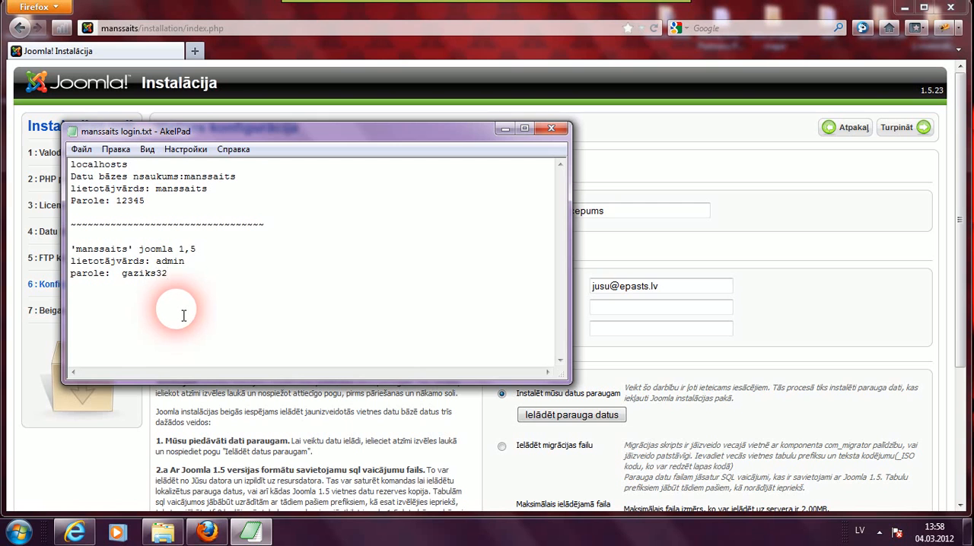
pyautogui.moveTo(175, 286); pyautogui.dragTo(127, 286)
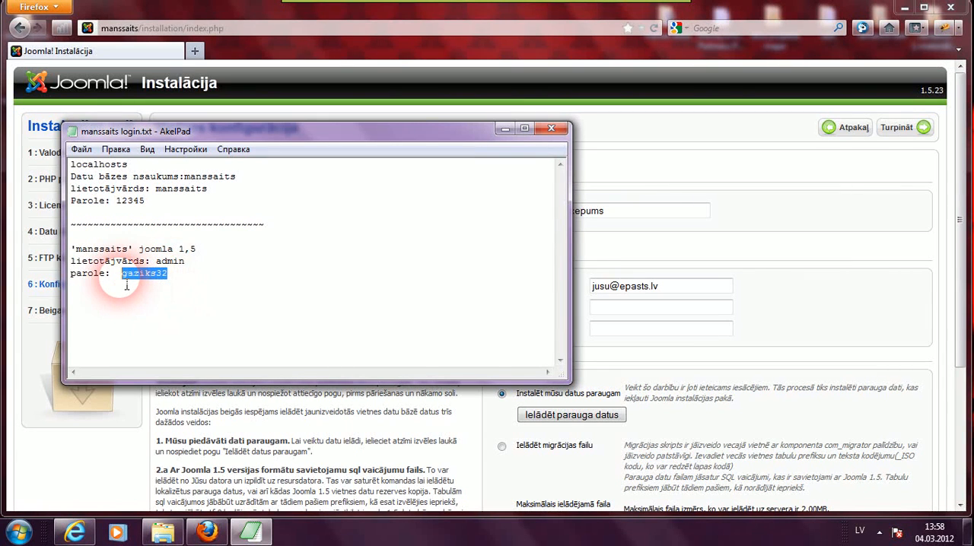
pyautogui.rightClick(127, 281)
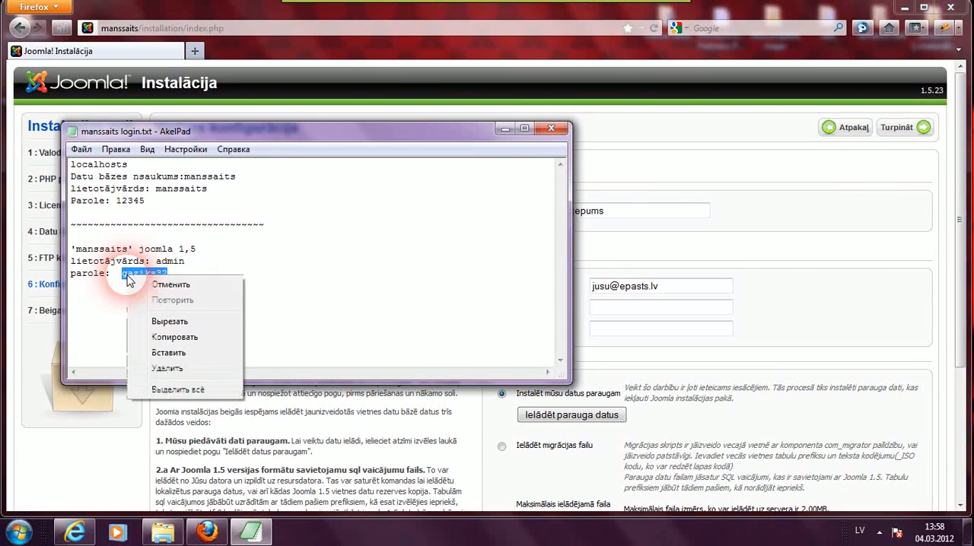
pyautogui.click(190, 356)
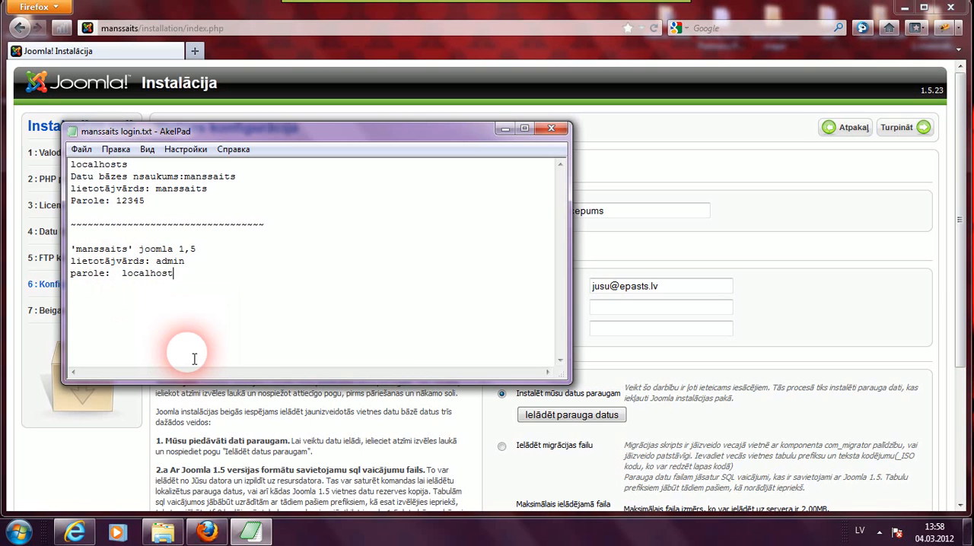
pyautogui.moveTo(185, 297); pyautogui.dragTo(121, 293)
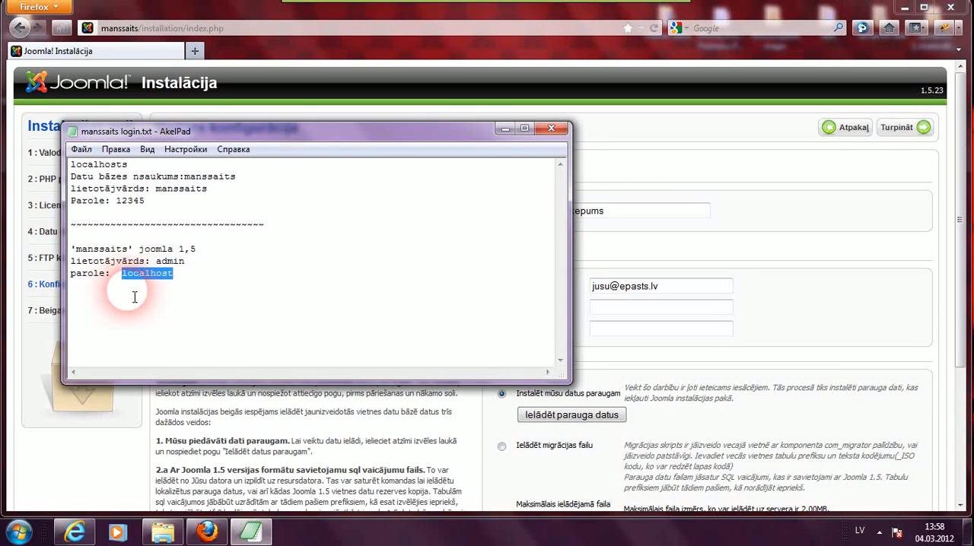
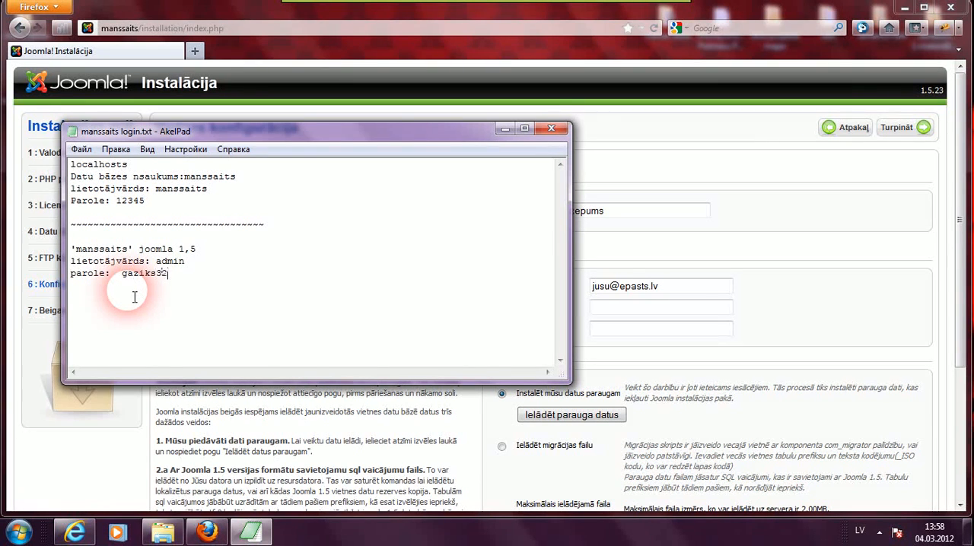
# - Copy the admin password from the notes and return to the installer
pyautogui.doubleClick(137, 276)
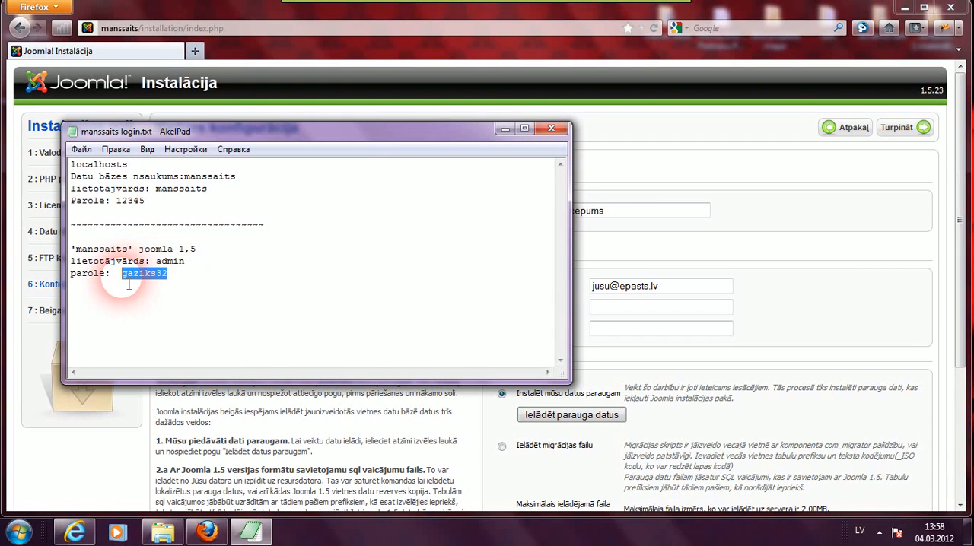
pyautogui.rightClick(126, 281)
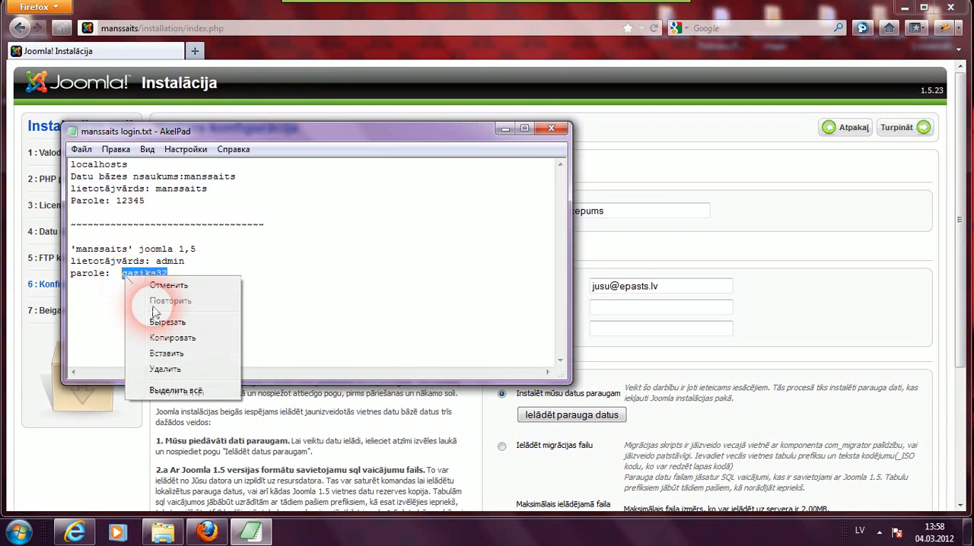
pyautogui.click(166, 340)
pyautogui.click(214, 431)
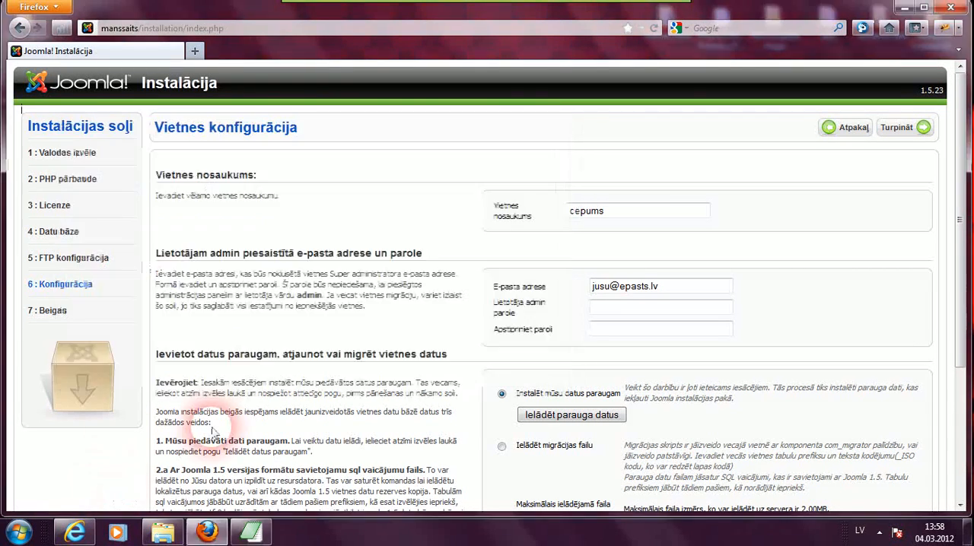
# - Paste the admin password into both the admin password and confirmation fields
pyautogui.rightClick(607, 315)
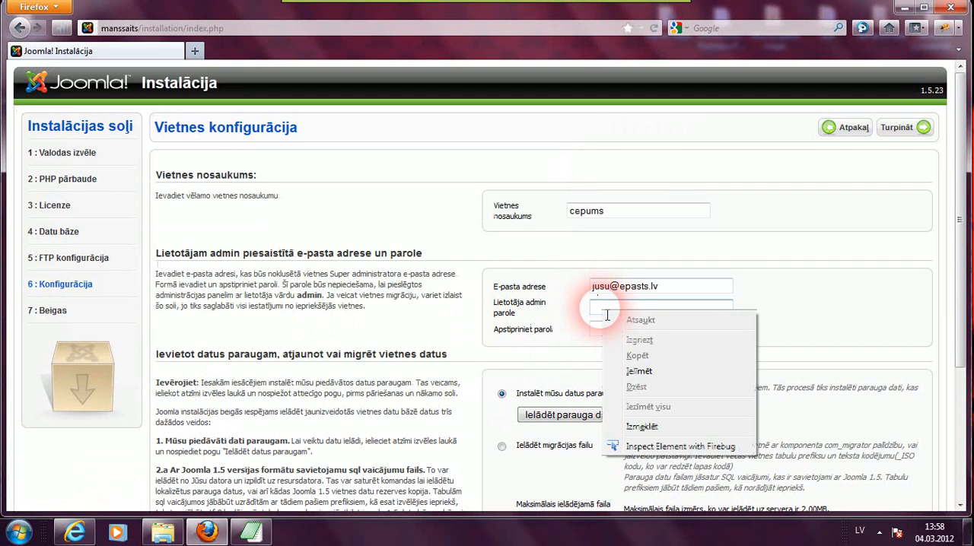
pyautogui.click(640, 371)
pyautogui.click(619, 336)
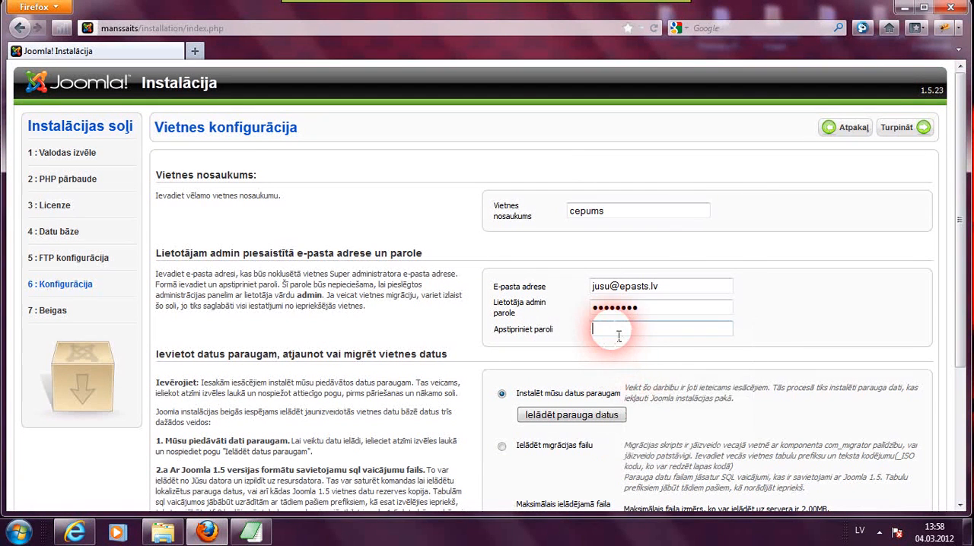
pyautogui.rightClick(618, 336)
pyautogui.click(653, 393)
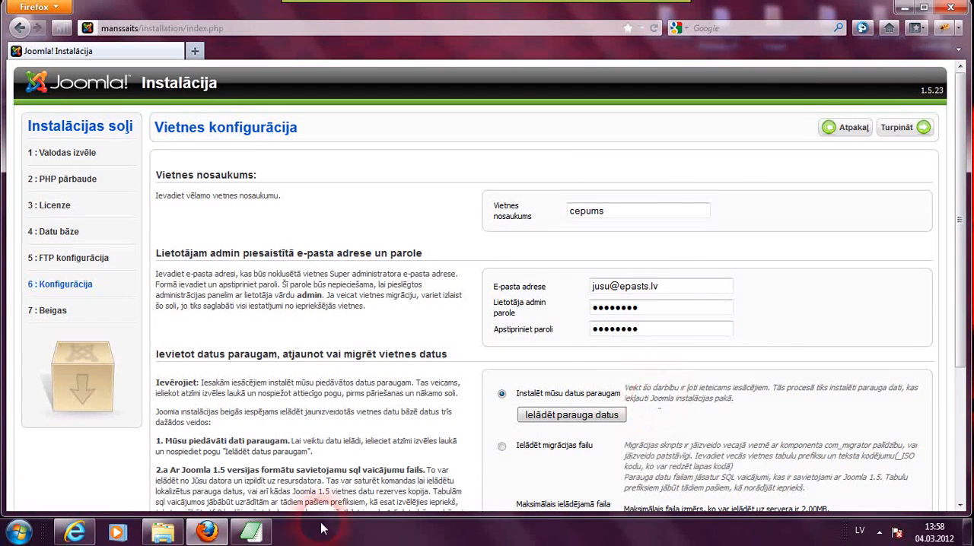
# - Save the login notes file and minimise the editor
pyautogui.click(251, 532)
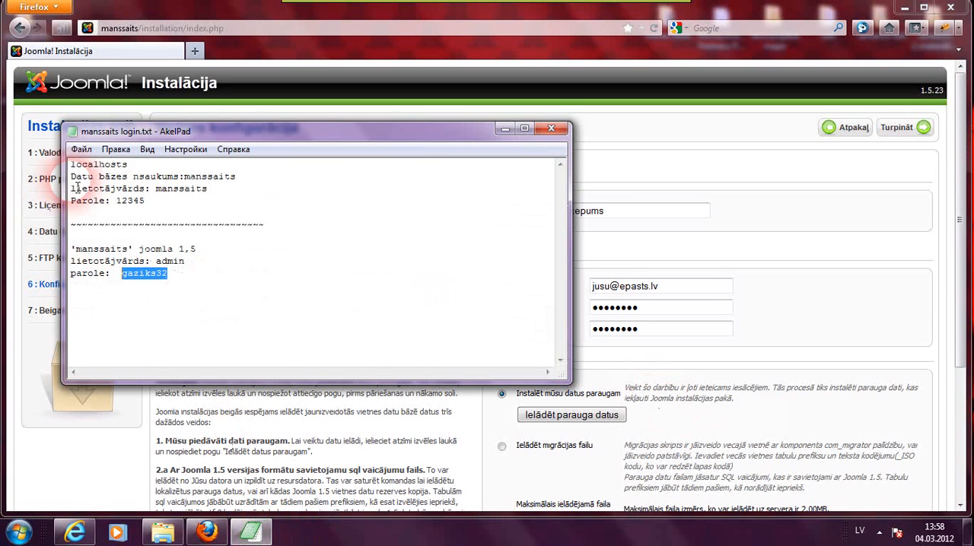
pyautogui.click(81, 150)
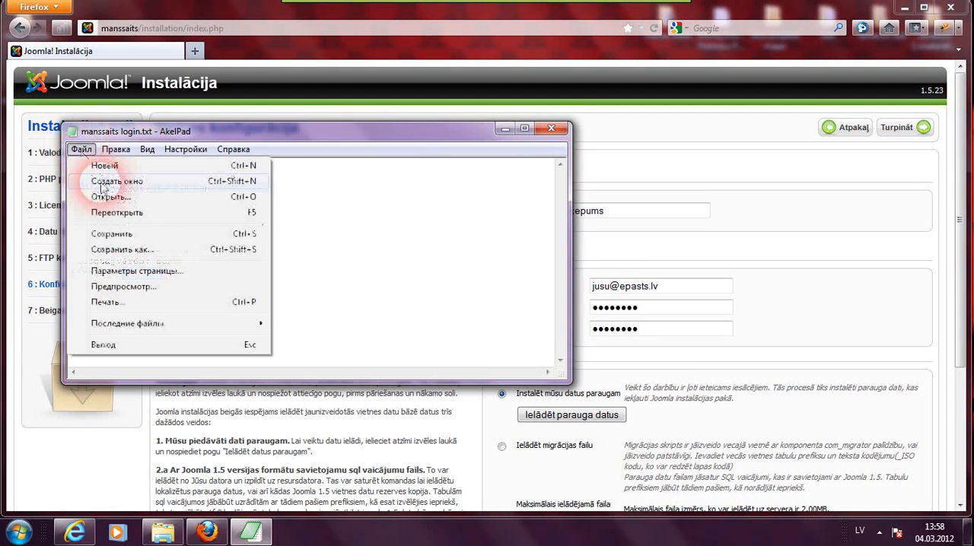
pyautogui.click(108, 234)
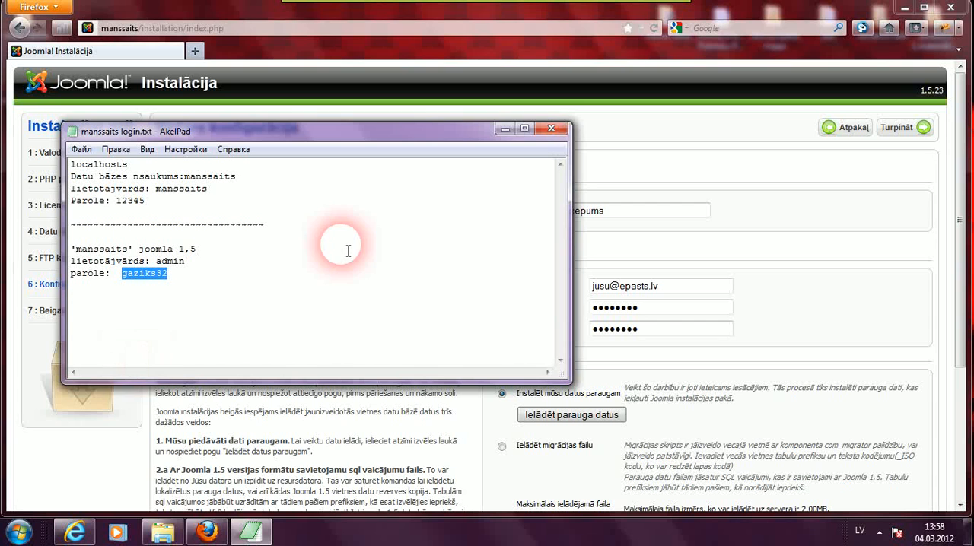
pyautogui.click(505, 129)
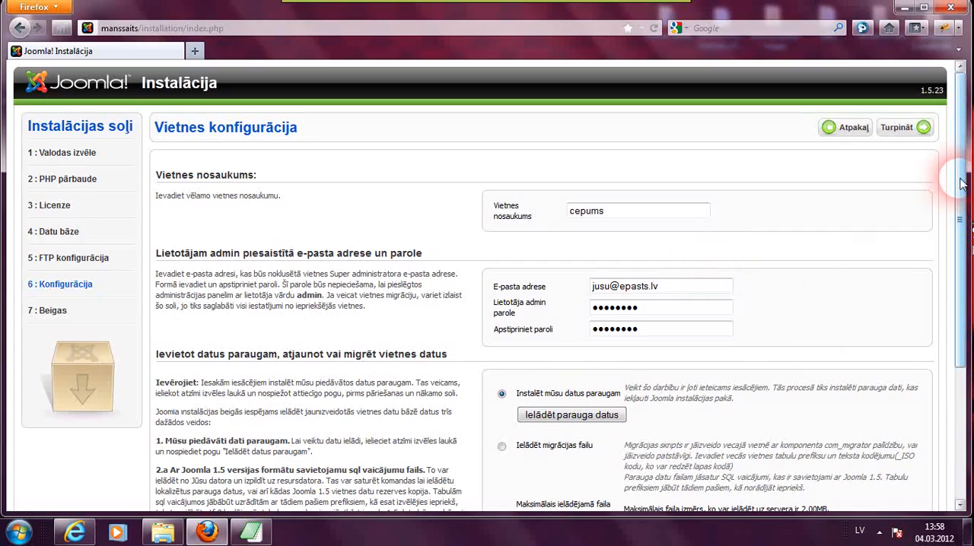
# - Continue the installer without installing sample data, accepting the confirmation prompt
pyautogui.moveTo(961, 183); pyautogui.dragTo(960, 331)
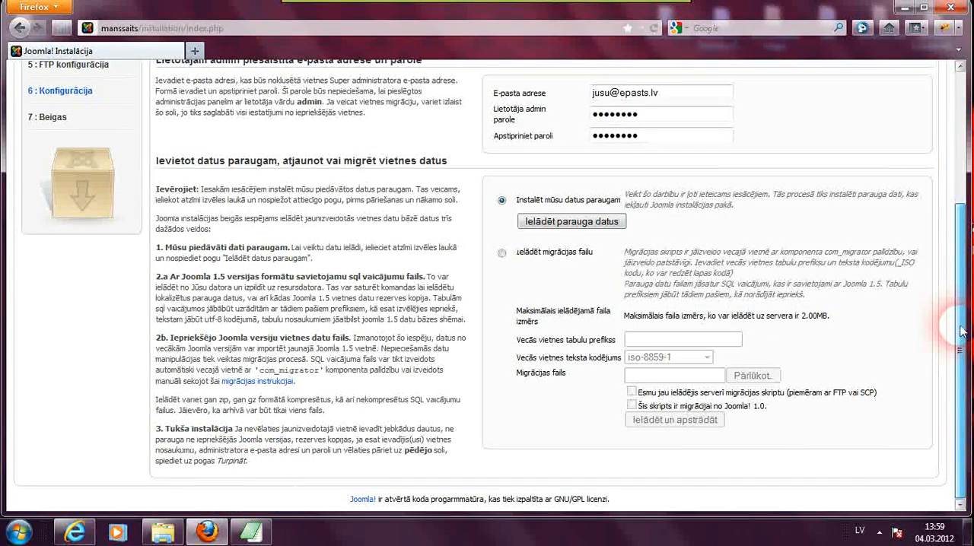
pyautogui.moveTo(961, 331); pyautogui.dragTo(957, 181)
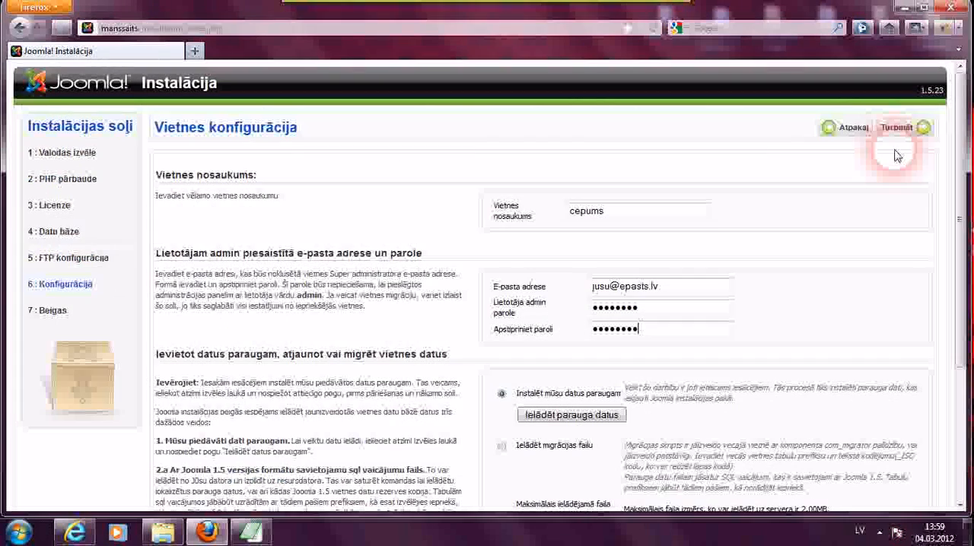
pyautogui.click(896, 130)
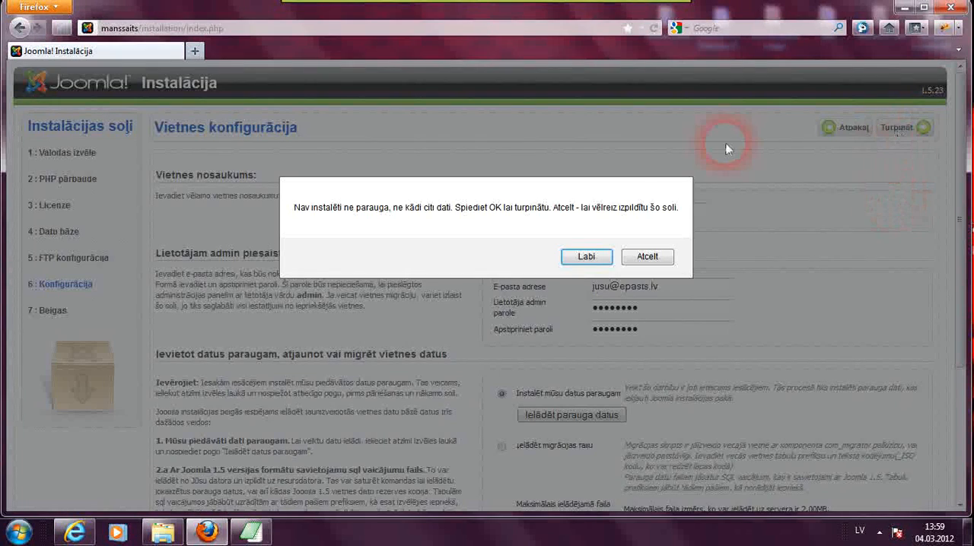
pyautogui.click(592, 261)
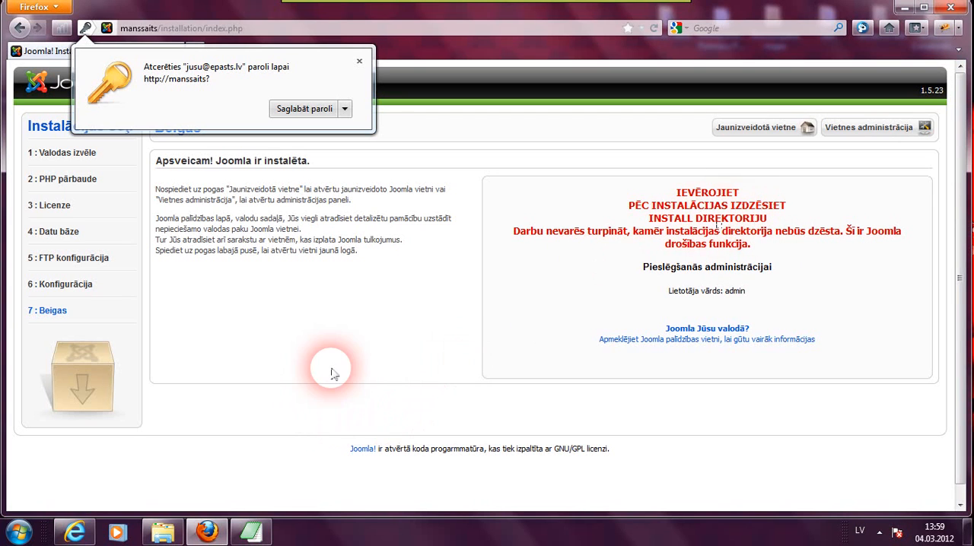
# - Delete the installation folder from Z:\home\manssaits\www and close the file window
pyautogui.click(162, 531)
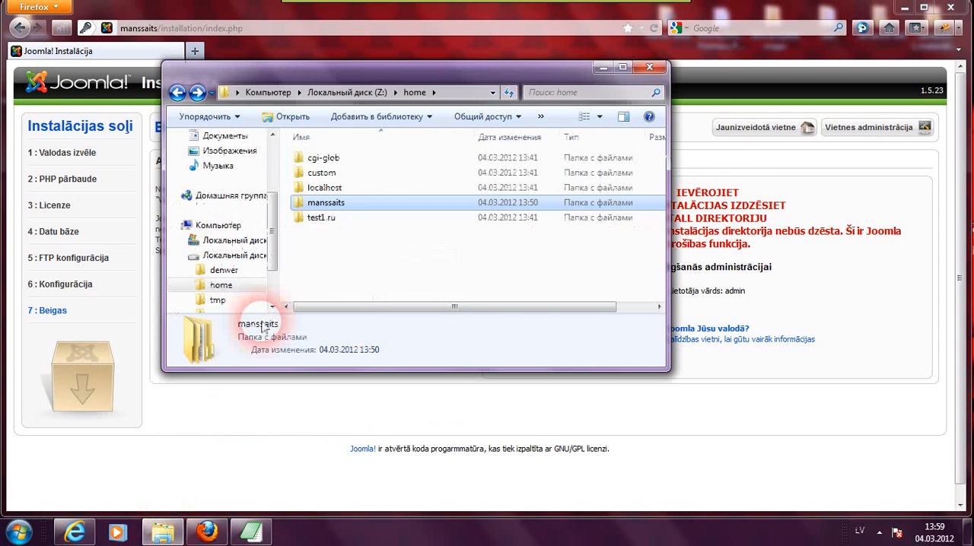
pyautogui.moveTo(273, 249); pyautogui.dragTo(276, 218)
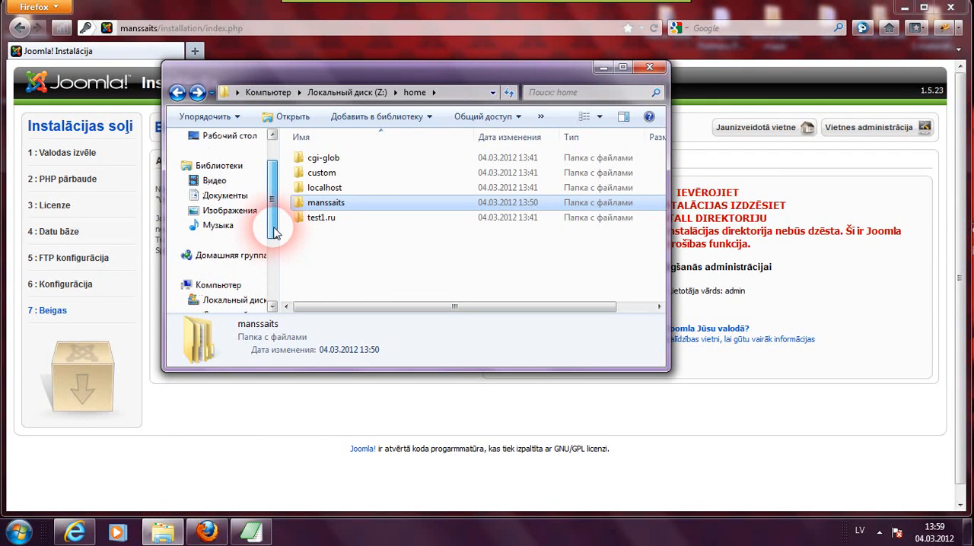
pyautogui.click(202, 286)
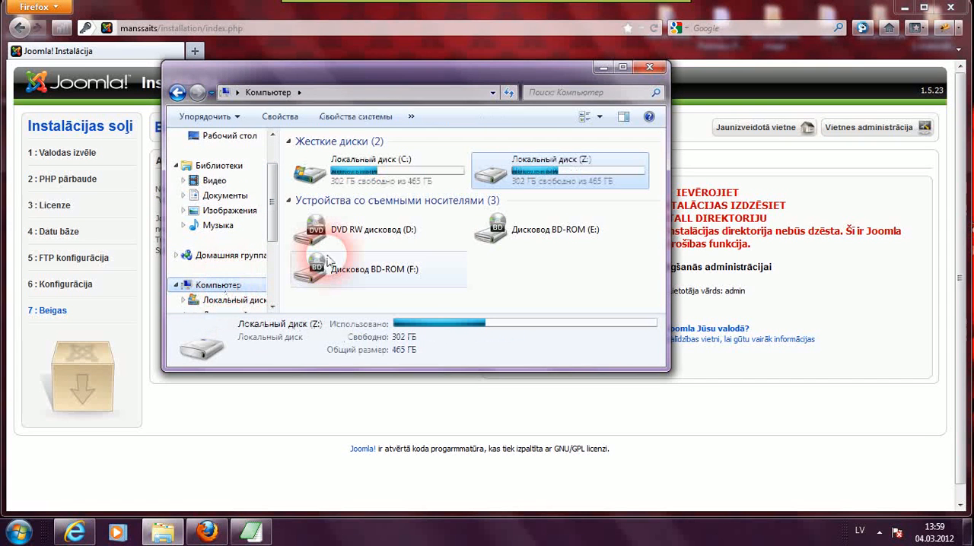
pyautogui.doubleClick(495, 172)
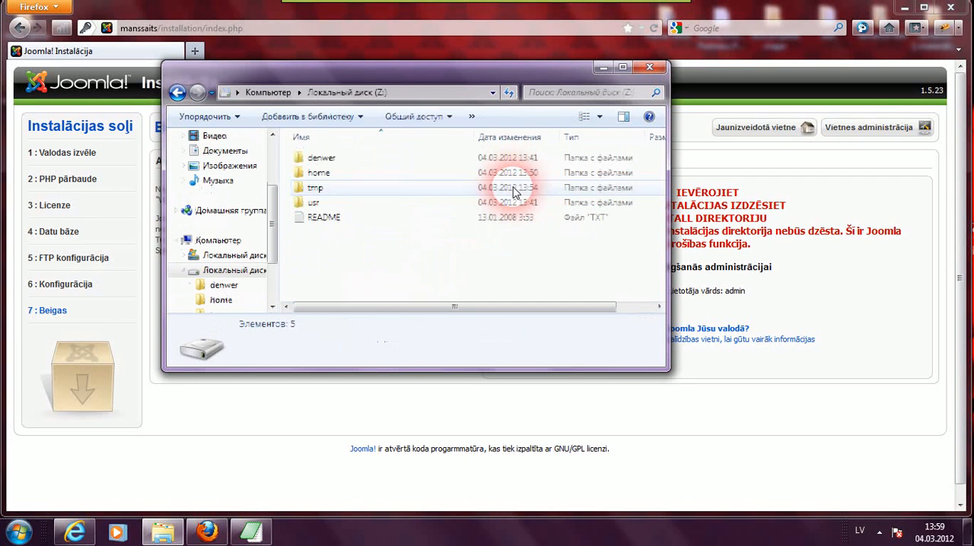
pyautogui.doubleClick(374, 176)
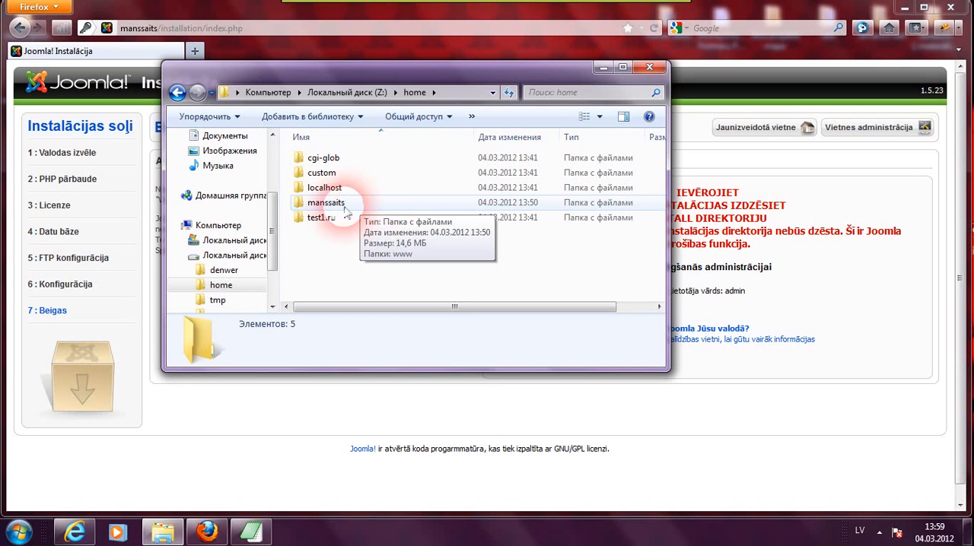
pyautogui.doubleClick(340, 206)
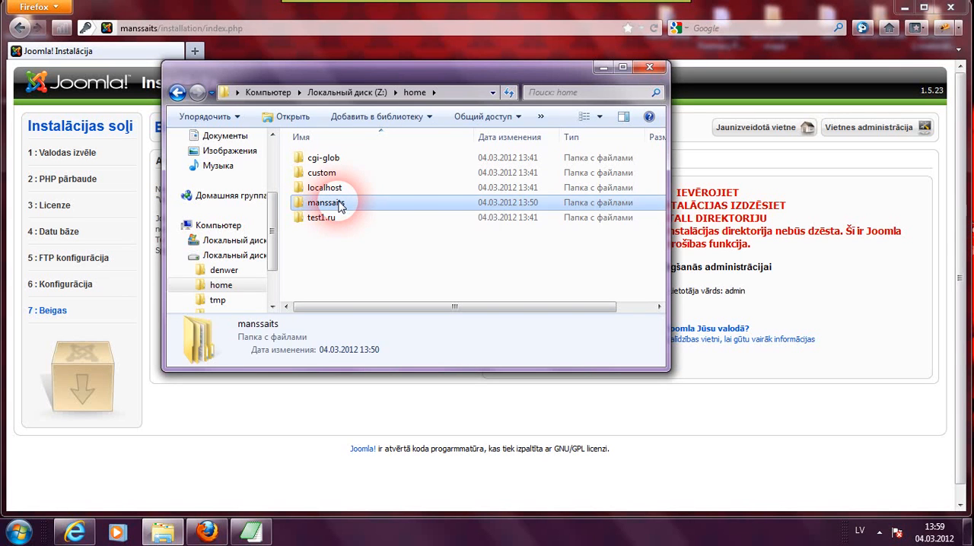
pyautogui.click(299, 162)
pyautogui.doubleClick(300, 163)
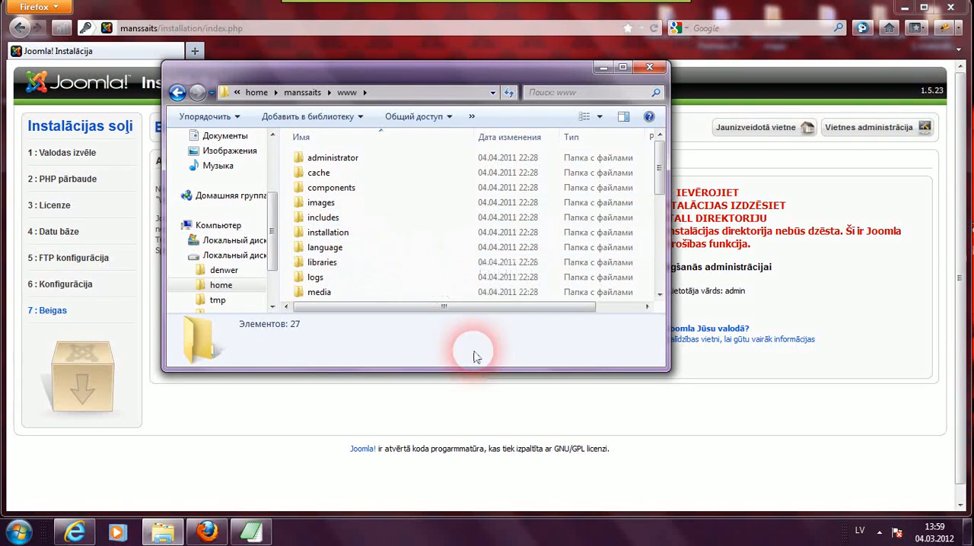
pyautogui.moveTo(475, 371); pyautogui.dragTo(479, 461)
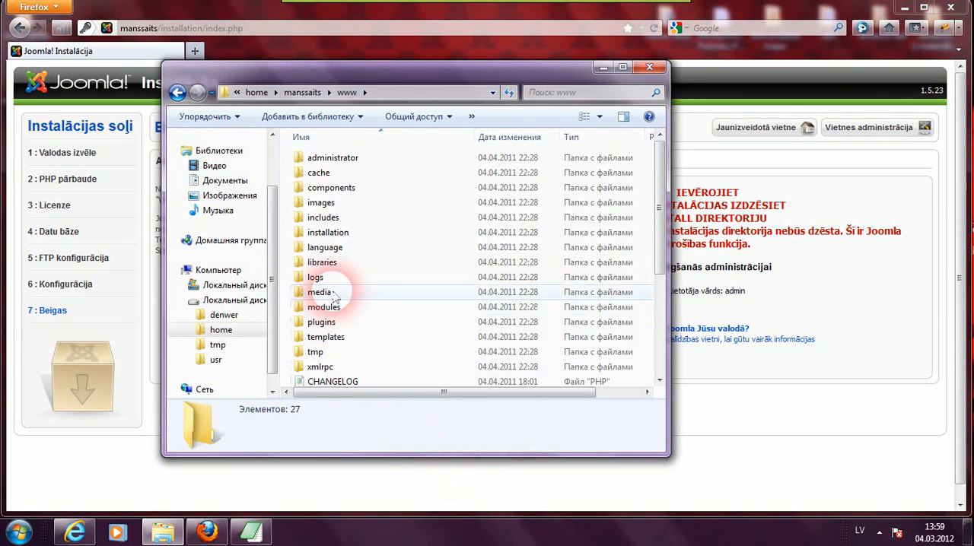
pyautogui.click(329, 238)
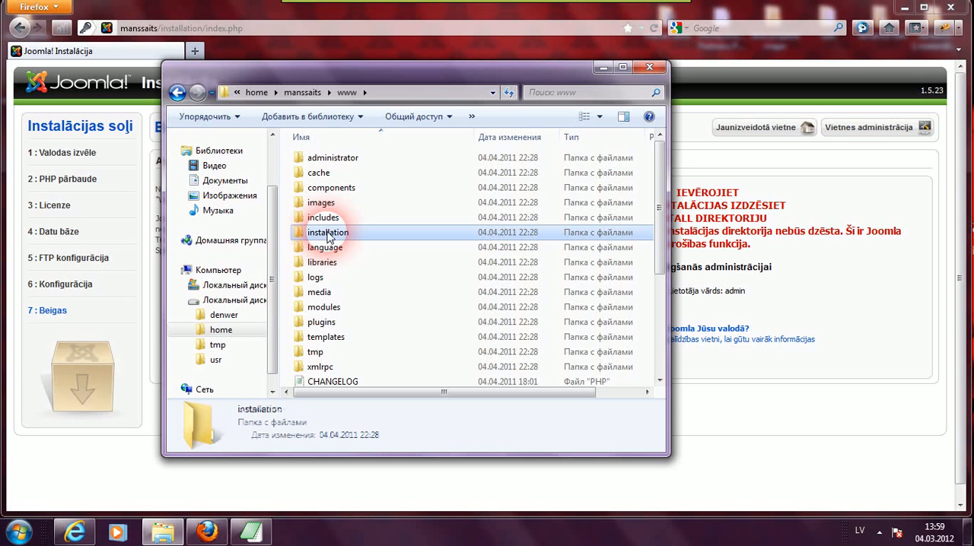
pyautogui.rightClick(328, 239)
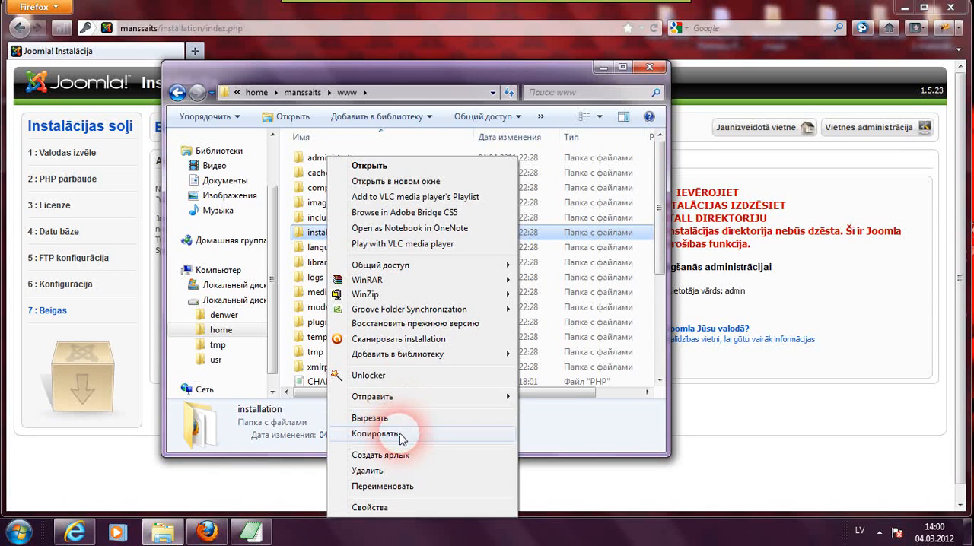
pyautogui.click(397, 472)
pyautogui.click(541, 325)
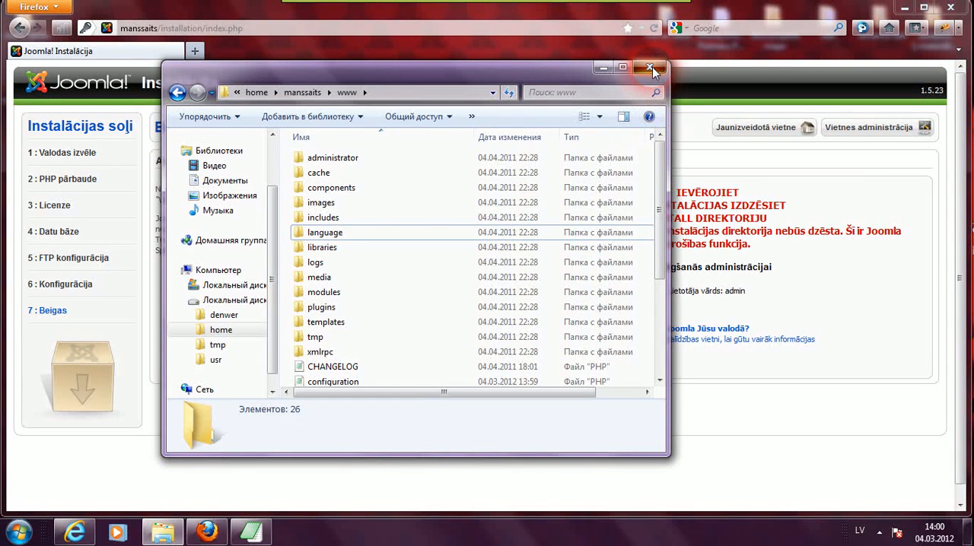
pyautogui.click(652, 67)
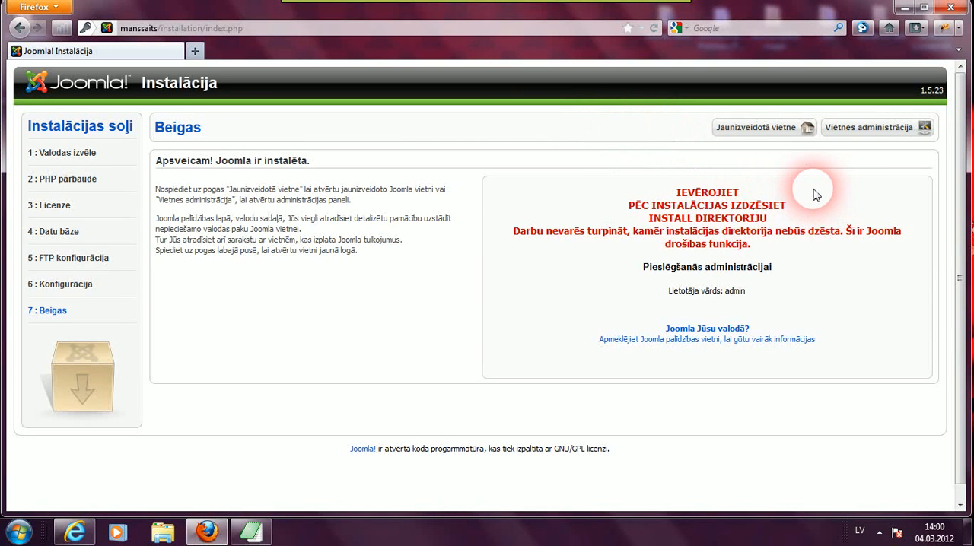
# - Open the site administration login page from the finished installer
pyautogui.click(849, 133)
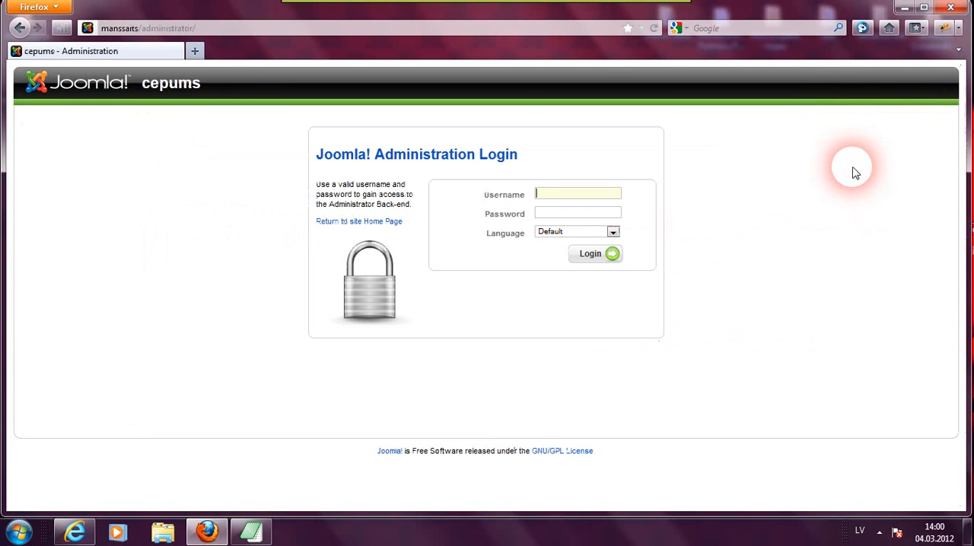
pyautogui.click(558, 196)
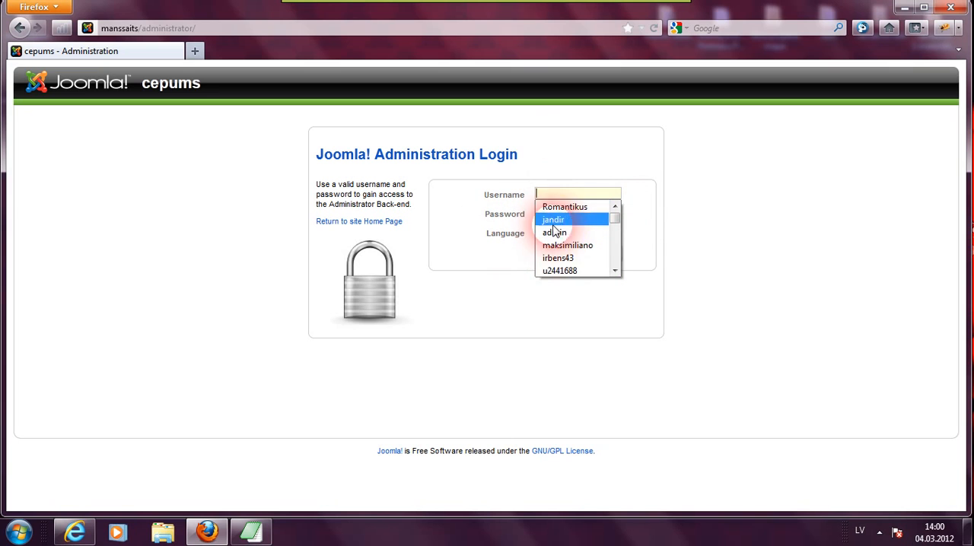
pyautogui.click(555, 195)
pyautogui.click(491, 305)
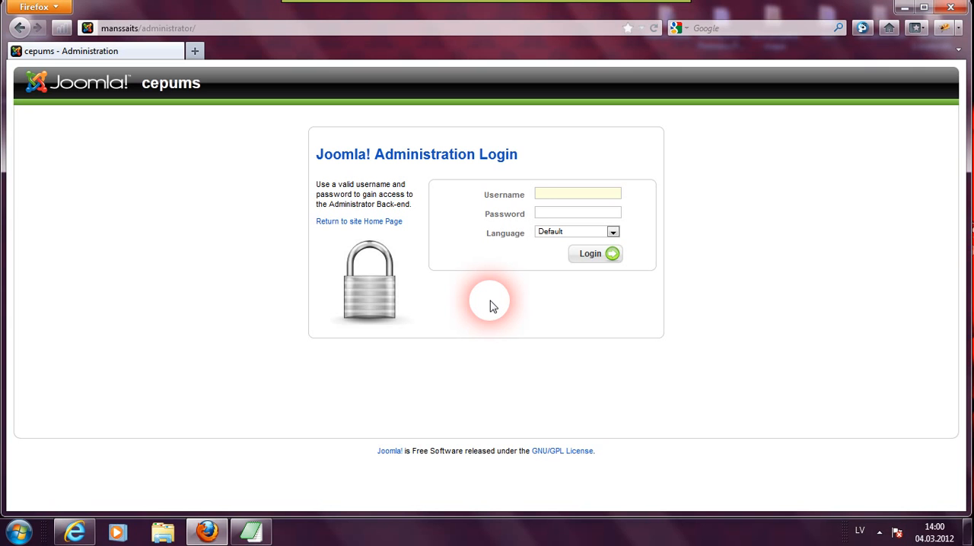
# - Copy the admin password from the login notes
pyautogui.click(253, 532)
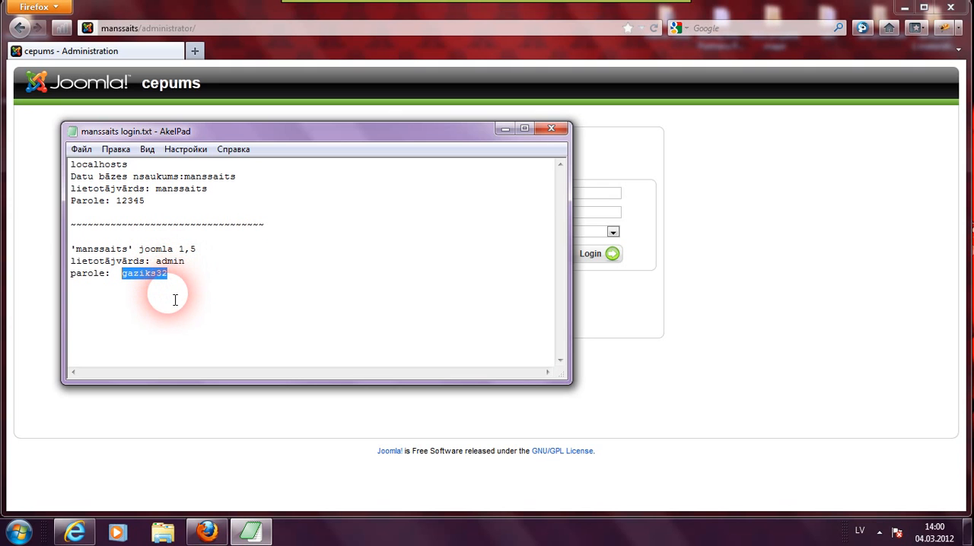
pyautogui.rightClick(161, 277)
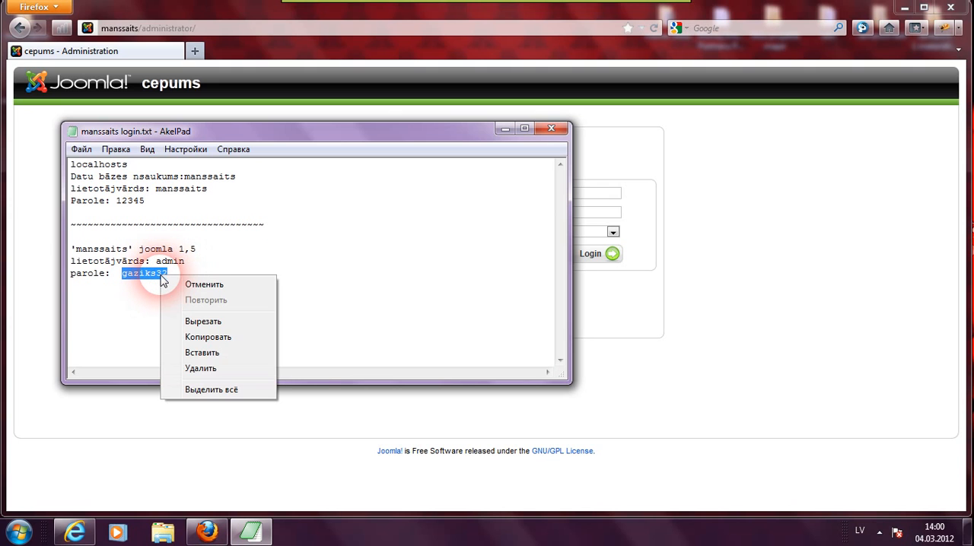
pyautogui.click(217, 338)
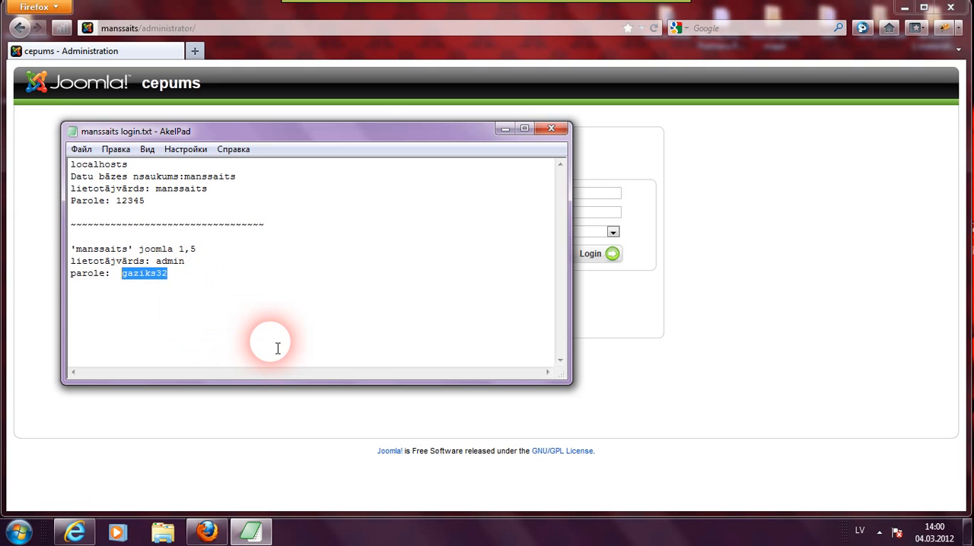
pyautogui.click(261, 441)
# - Paste the admin password into the administration login password field
pyautogui.click(564, 216)
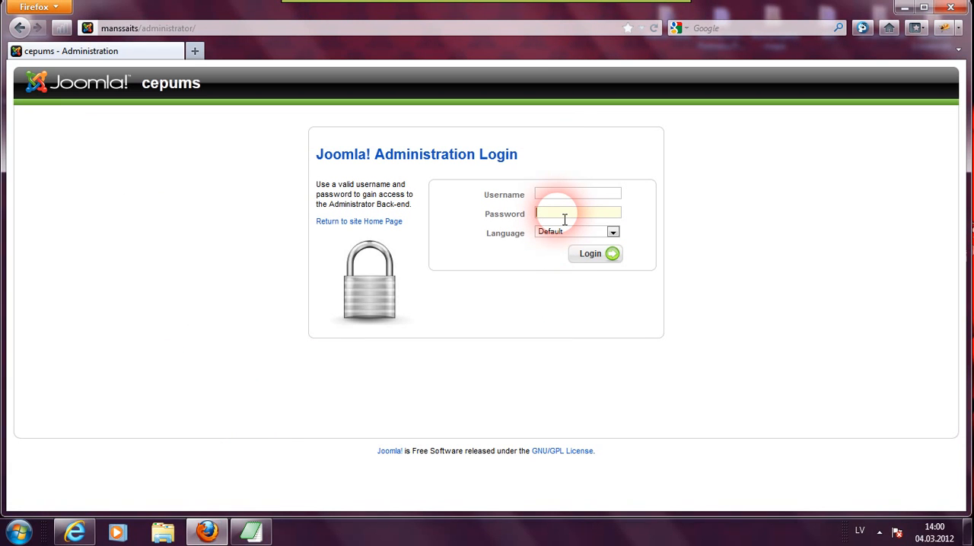
pyautogui.rightClick(564, 219)
pyautogui.click(601, 276)
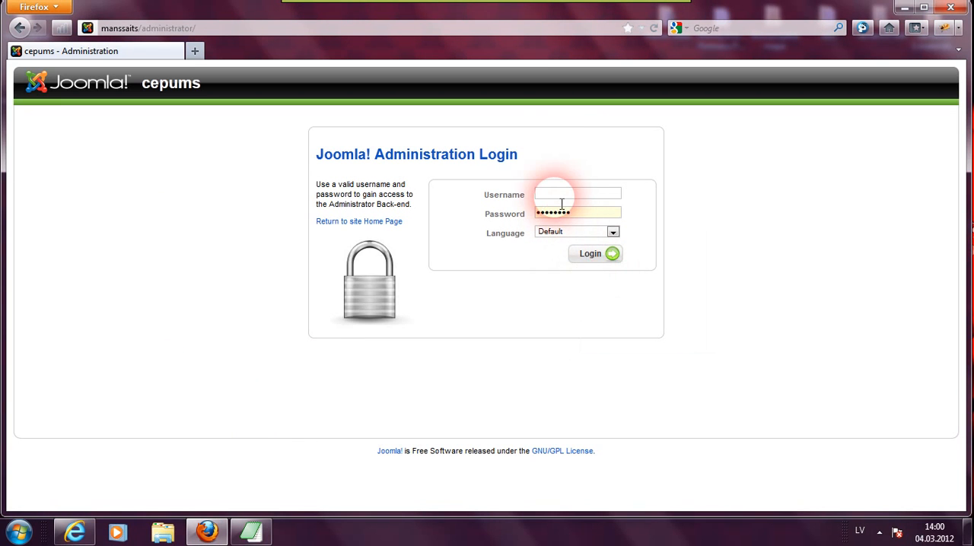
# - Enter admin as the username and log in to the administration back-end
pyautogui.click(562, 197)
pyautogui.write('ad')
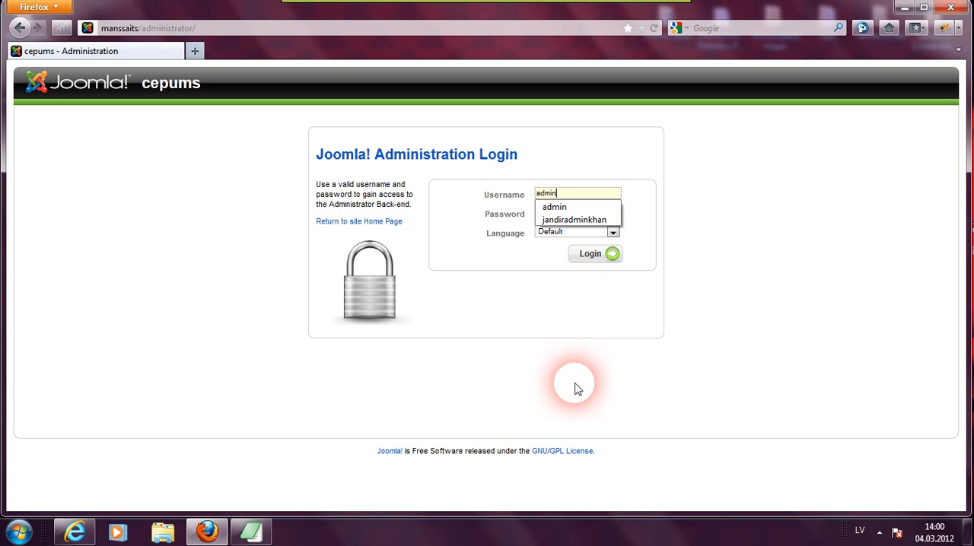
pyautogui.write('min')
pyautogui.click(592, 256)
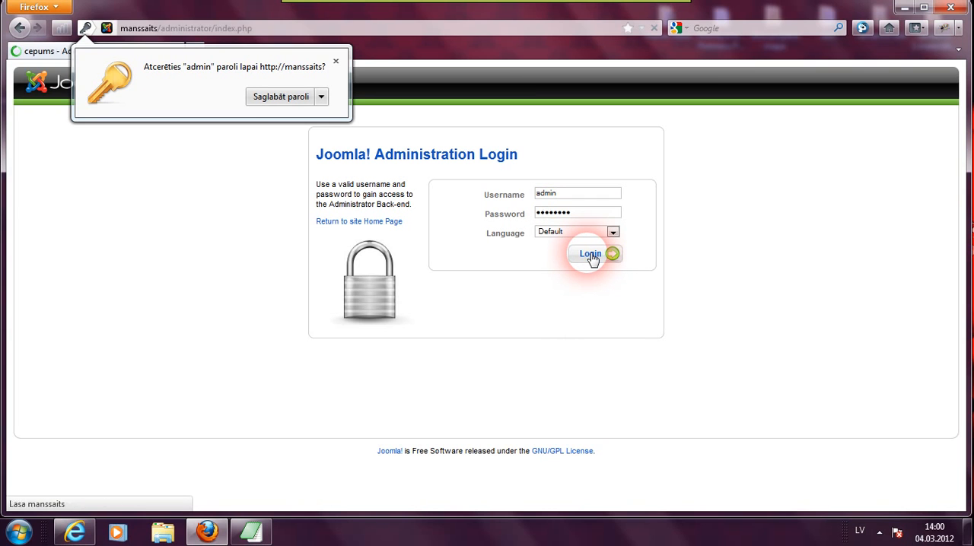
pyautogui.click(490, 254)
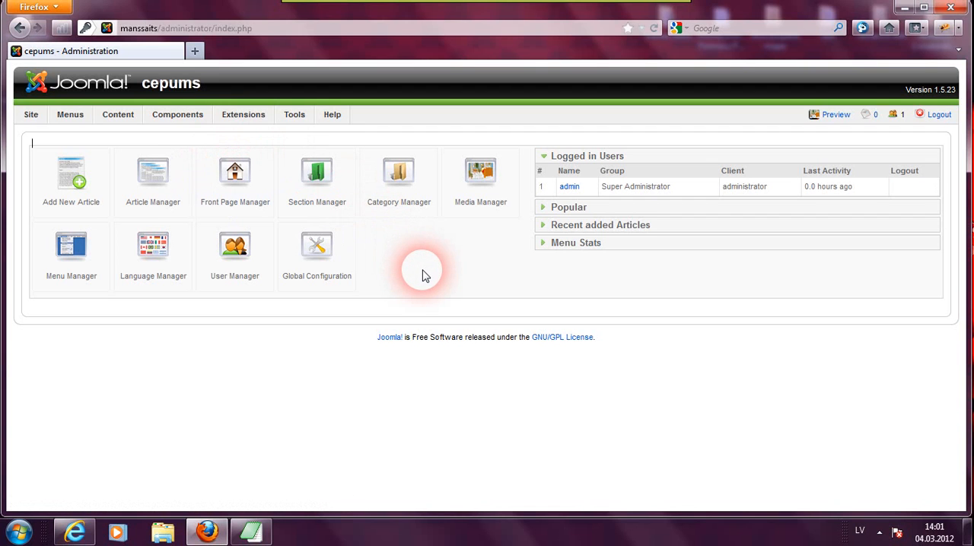
# - Upload and install the language package lv-LV_Joomla_lang_full_1.5.20v1 through the Extension Manager's install page
pyautogui.moveTo(243, 120)
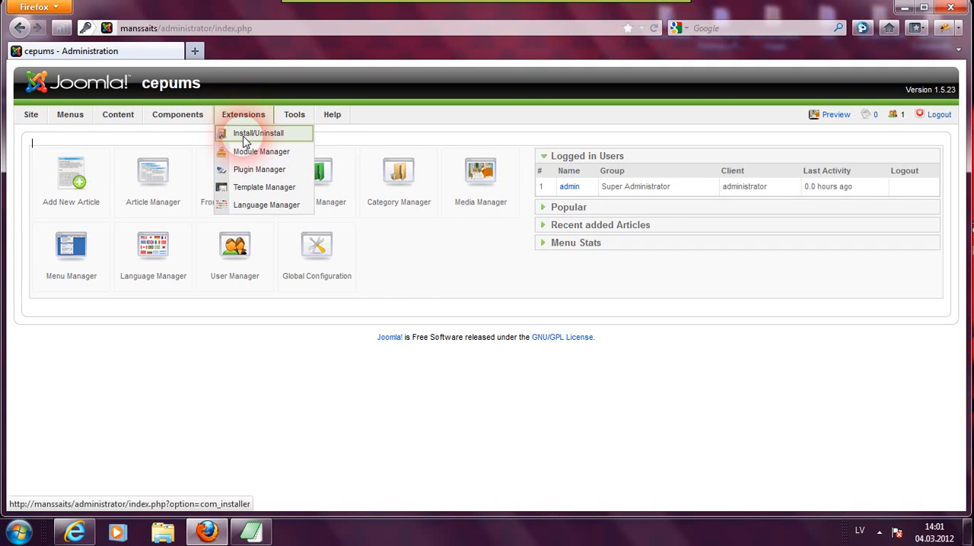
pyautogui.click(245, 142)
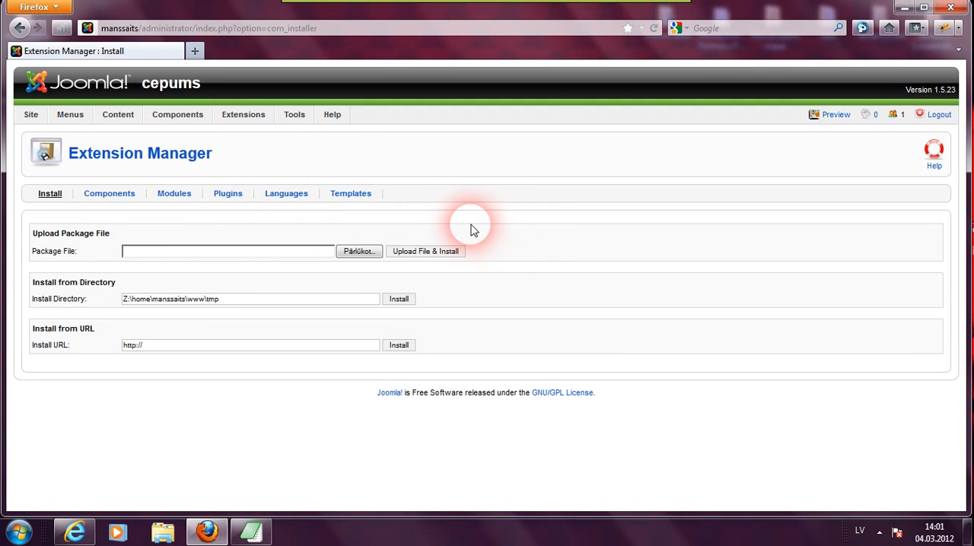
pyautogui.click(356, 252)
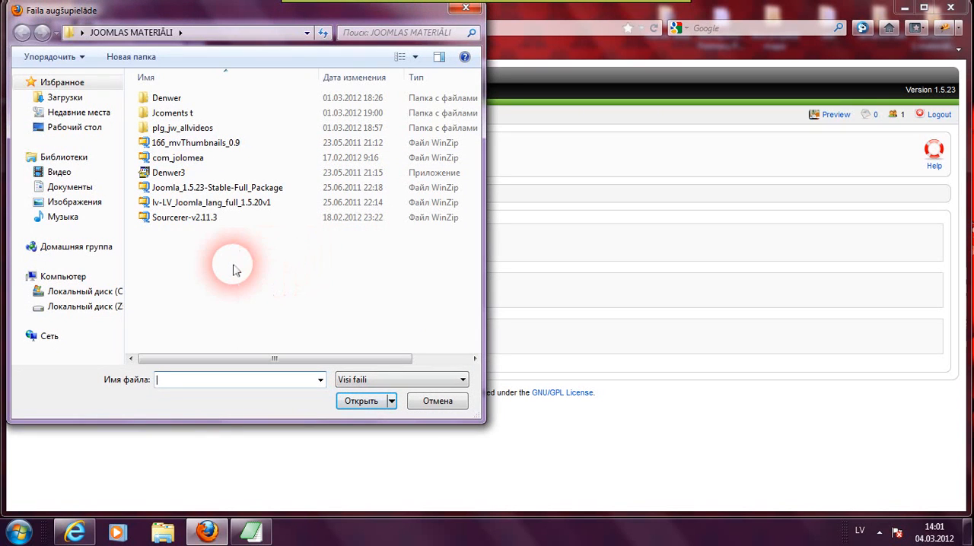
pyautogui.click(232, 204)
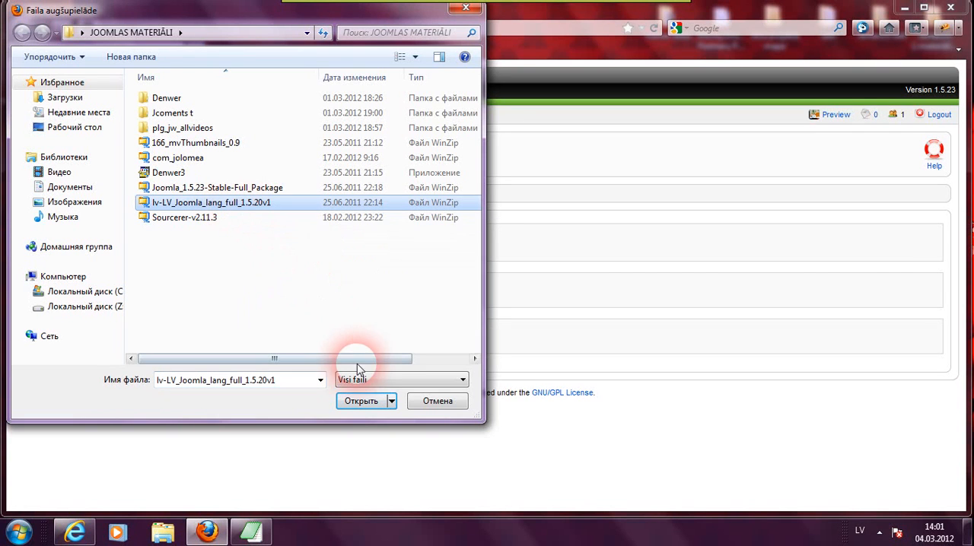
pyautogui.click(359, 404)
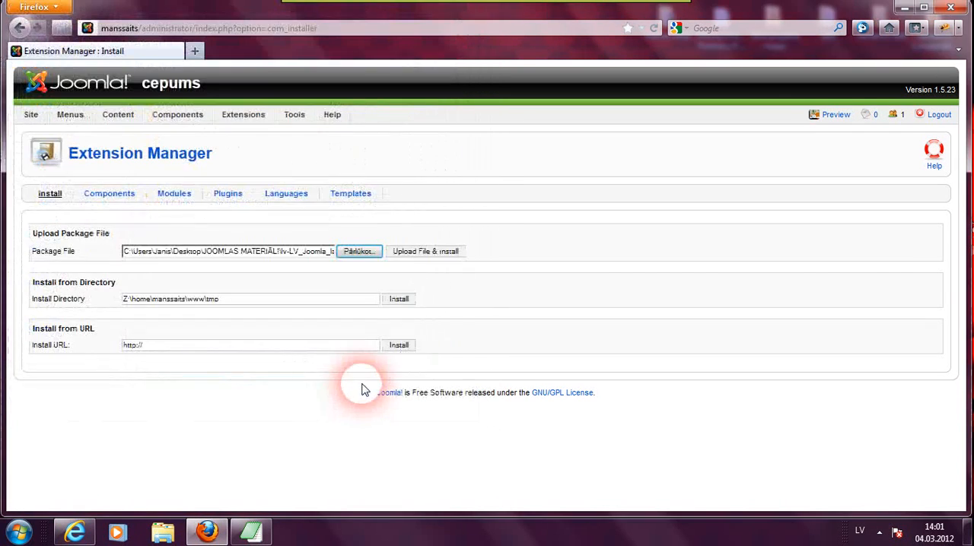
pyautogui.click(426, 251)
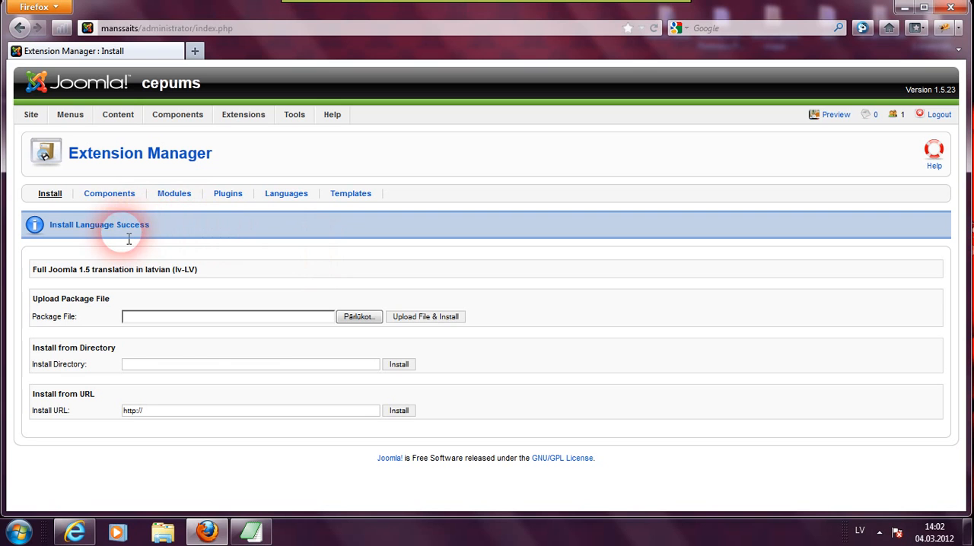
# - Open the Language Manager and make Latvian the default site language
pyautogui.moveTo(131, 230); pyautogui.dragTo(164, 231)
pyautogui.click(164, 240)
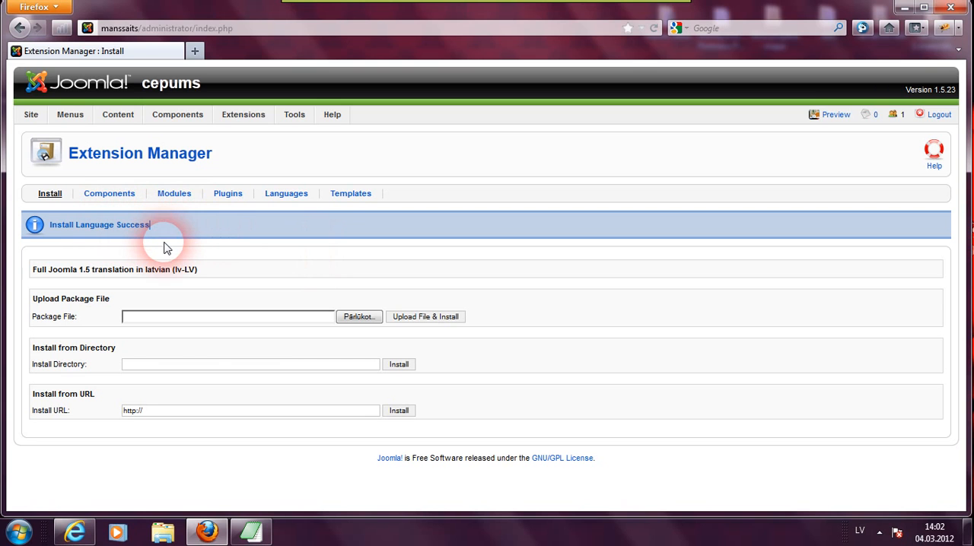
pyautogui.click(181, 118)
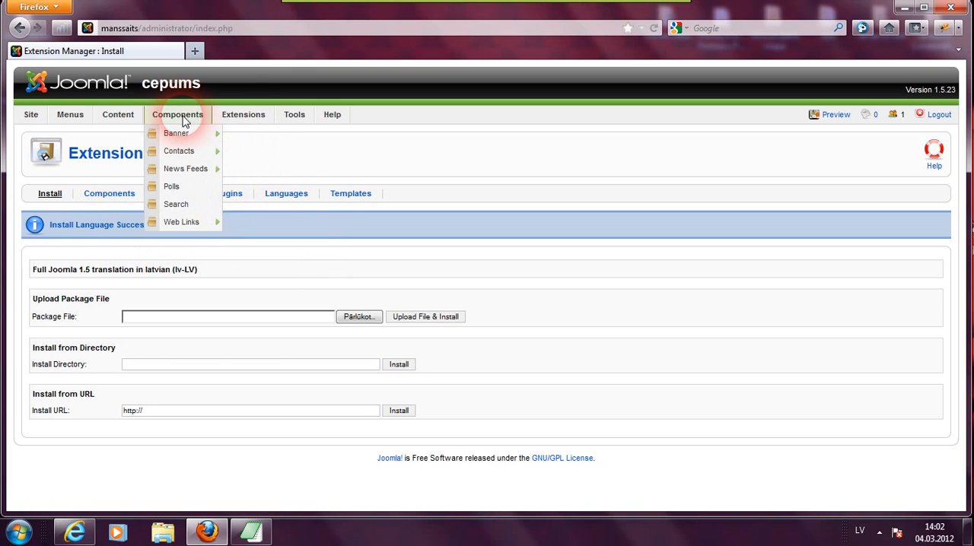
pyautogui.moveTo(228, 121)
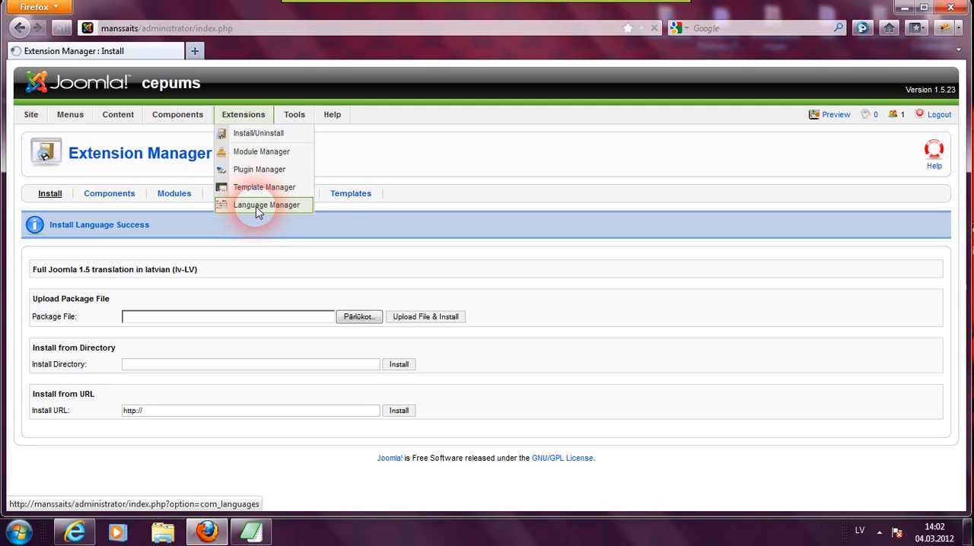
pyautogui.click(257, 208)
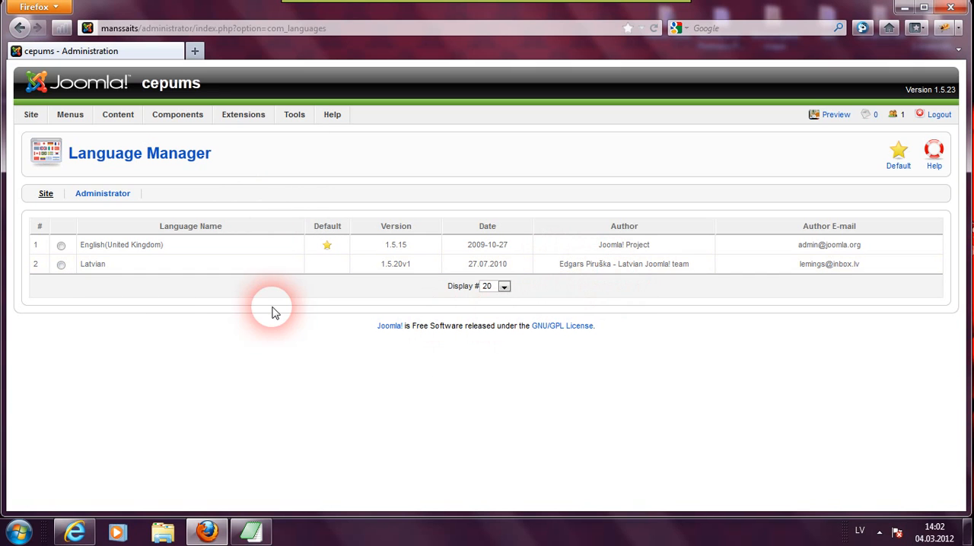
pyautogui.click(61, 265)
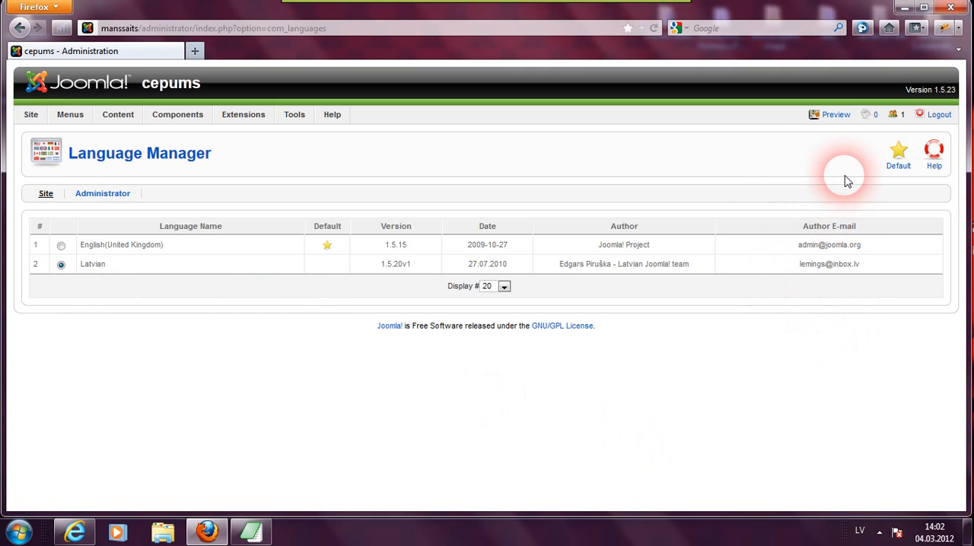
pyautogui.click(898, 165)
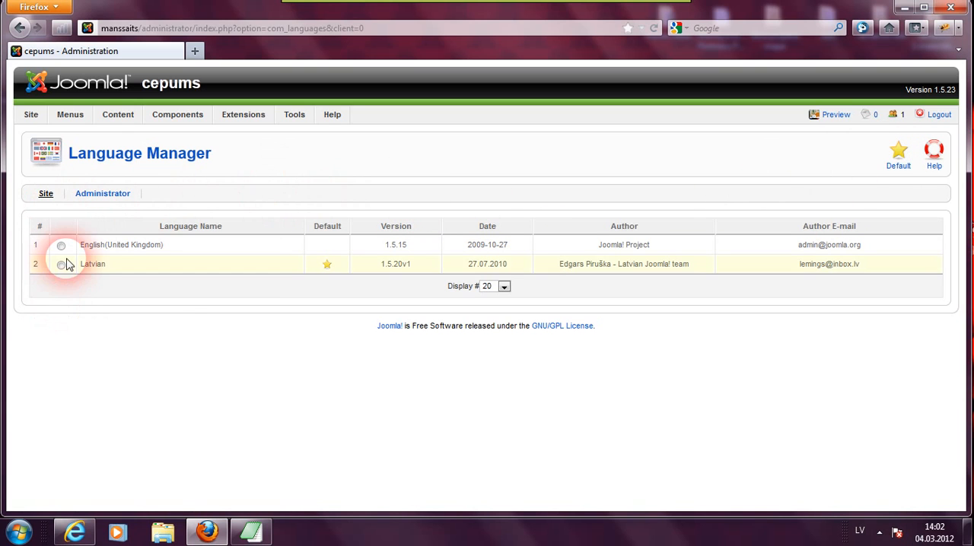
# - Make Latvian the default administrator language as well
pyautogui.click(98, 199)
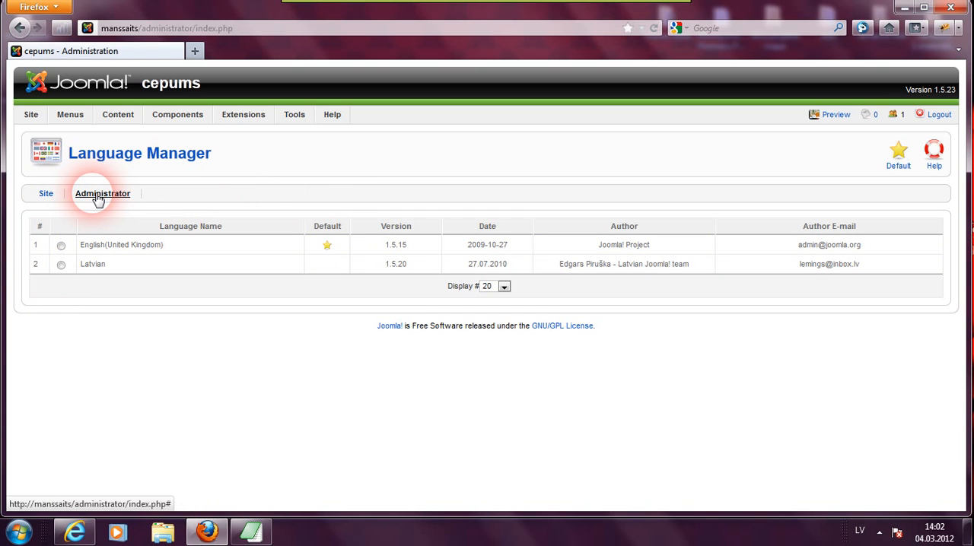
pyautogui.click(61, 265)
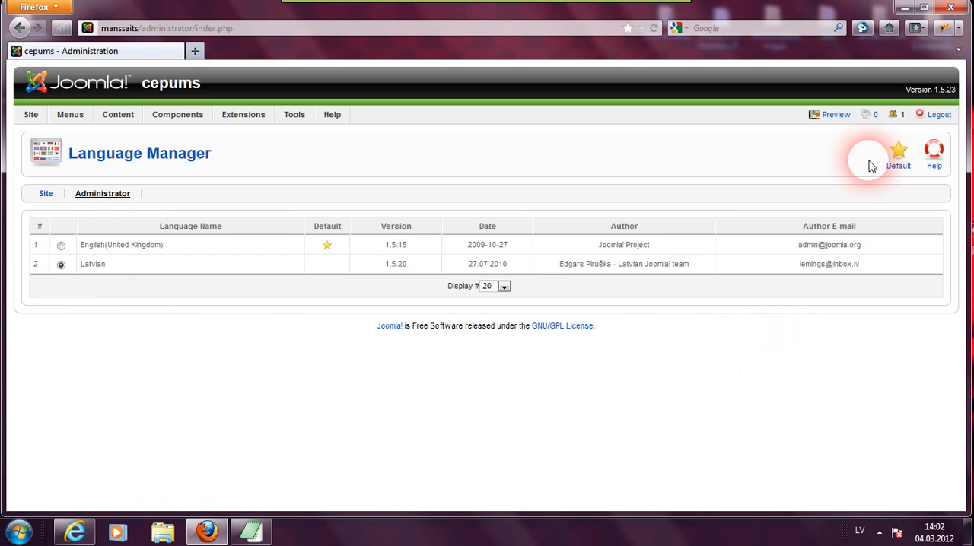
pyautogui.click(901, 155)
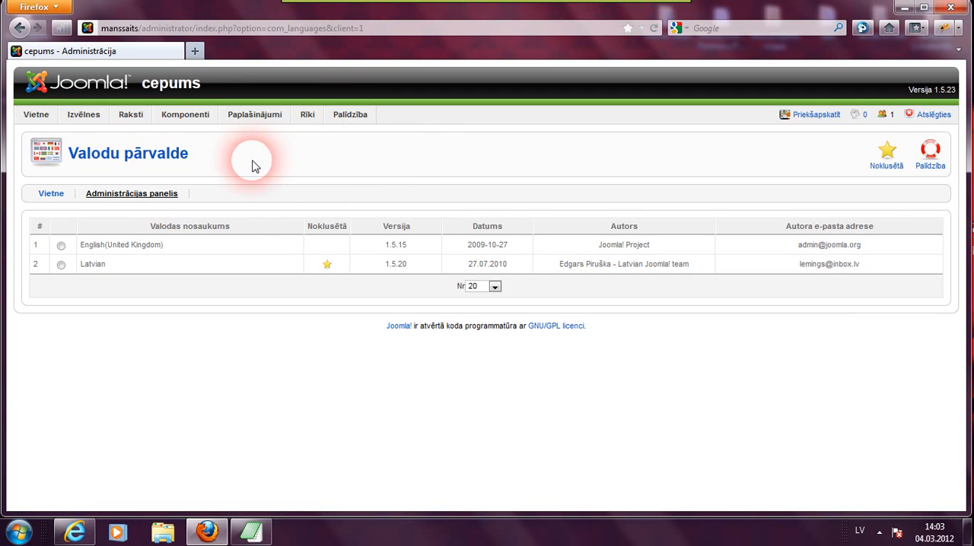
# - Open the User Manager to view the administrator account, then open the Media Manager
pyautogui.moveTo(98, 120)
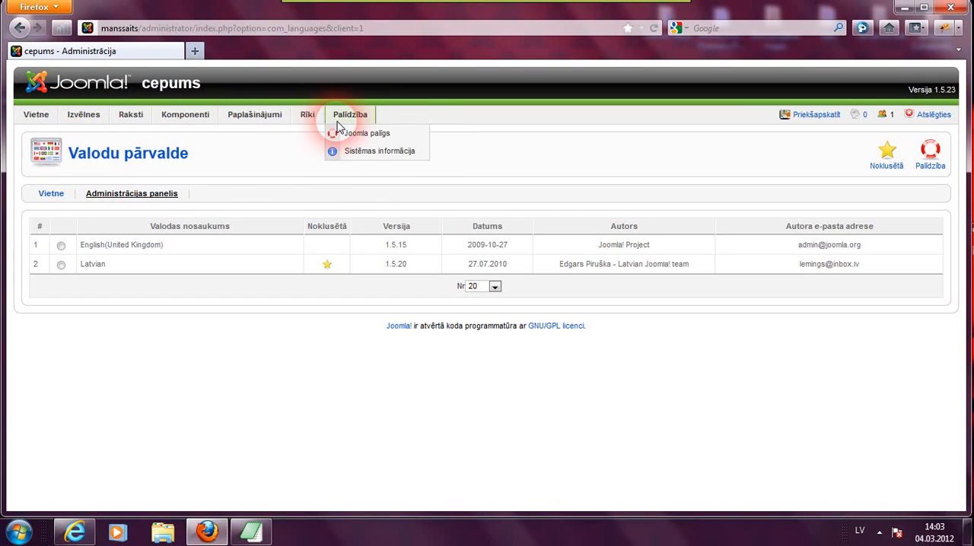
pyautogui.moveTo(38, 114)
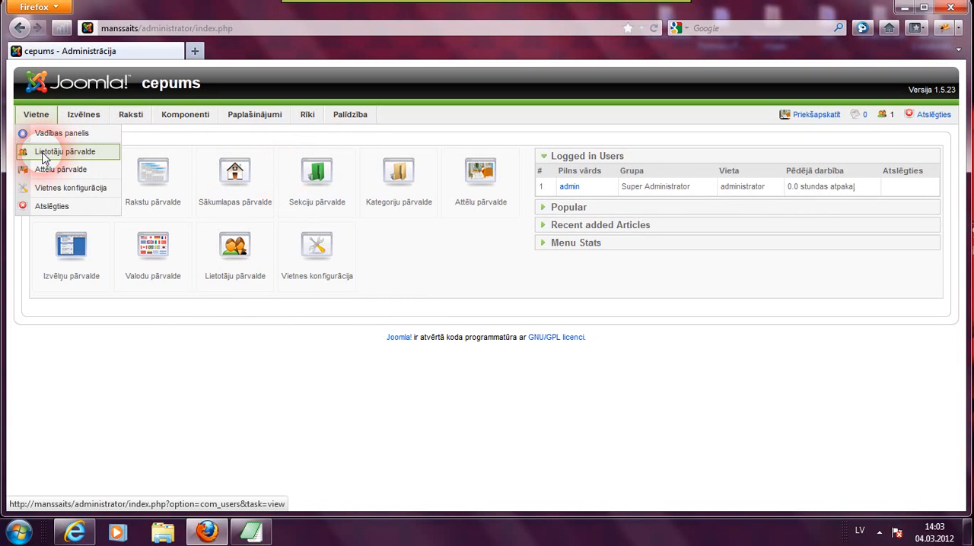
pyautogui.click(43, 157)
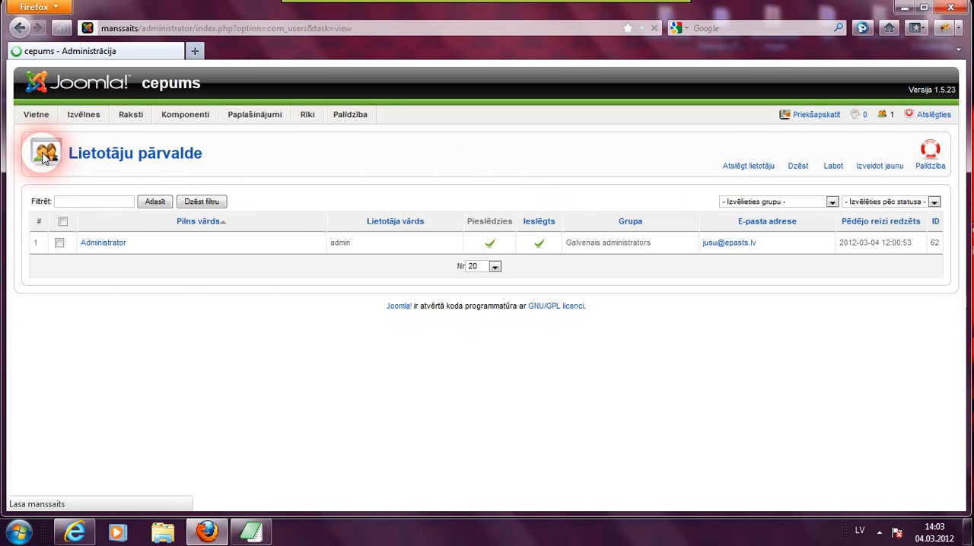
pyautogui.click(190, 258)
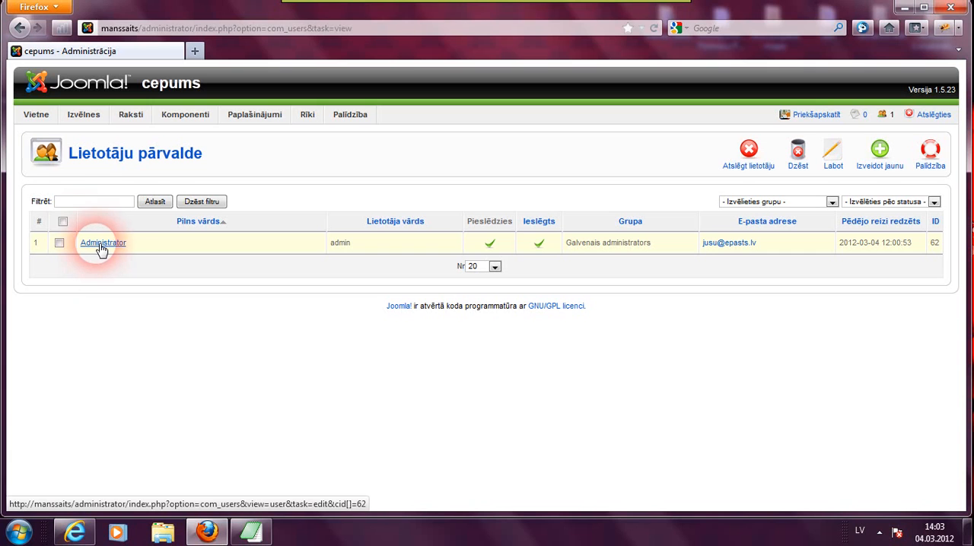
pyautogui.moveTo(34, 124)
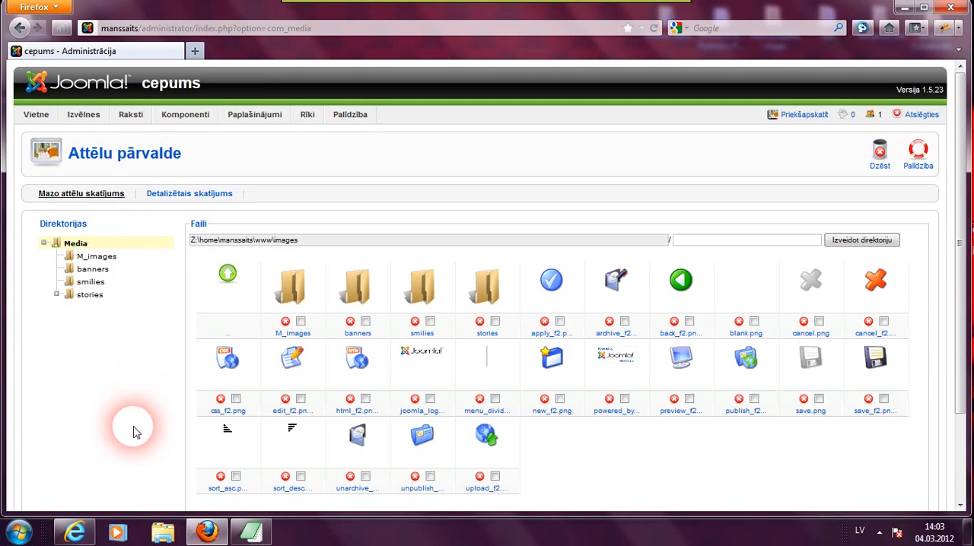
# - Browse the site's www and media folders on drive Z in the file explorer, then close the window
pyautogui.click(163, 534)
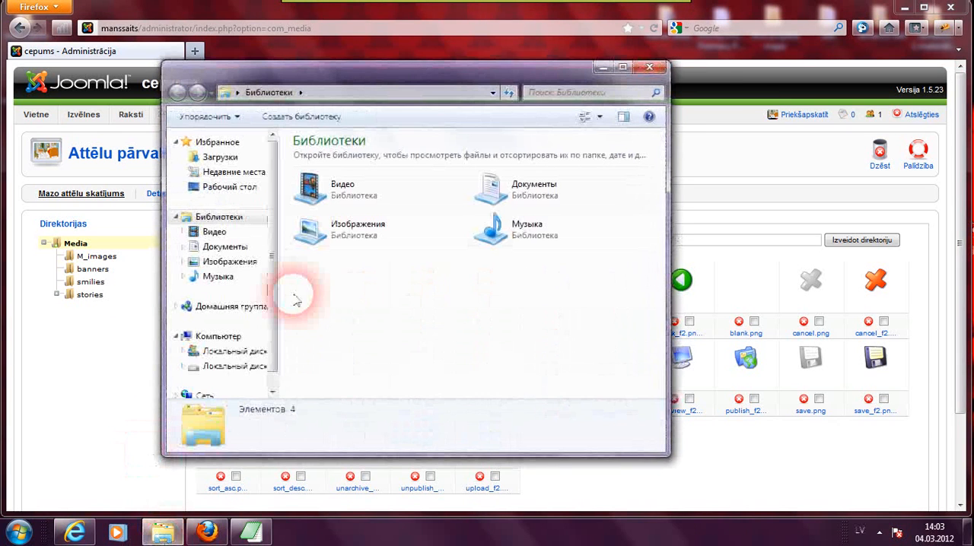
pyautogui.scroll(-1, 274, 234)
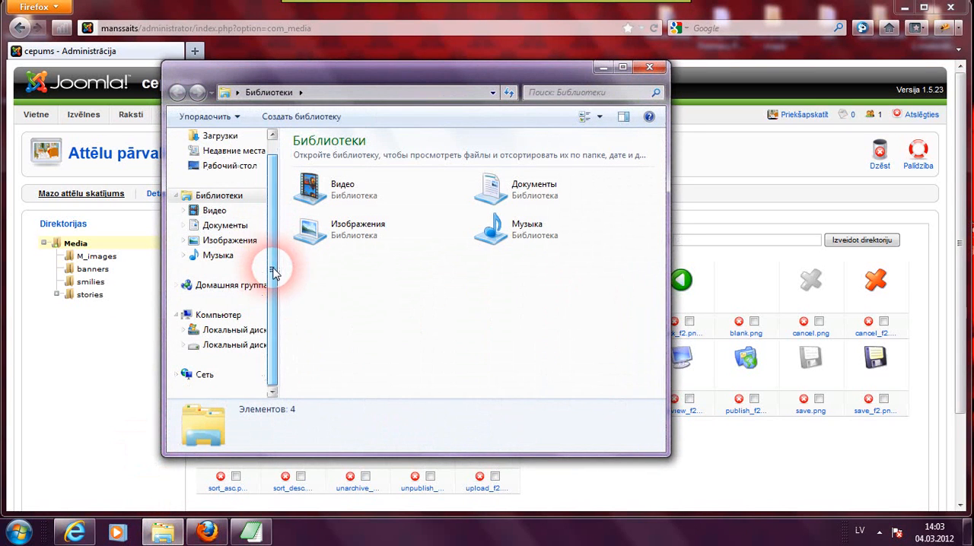
pyautogui.click(255, 346)
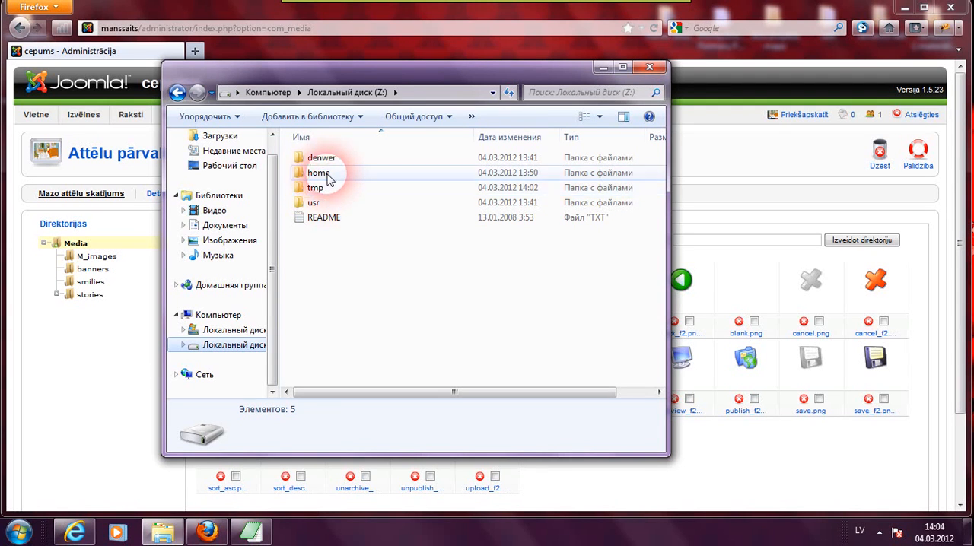
pyautogui.doubleClick(323, 172)
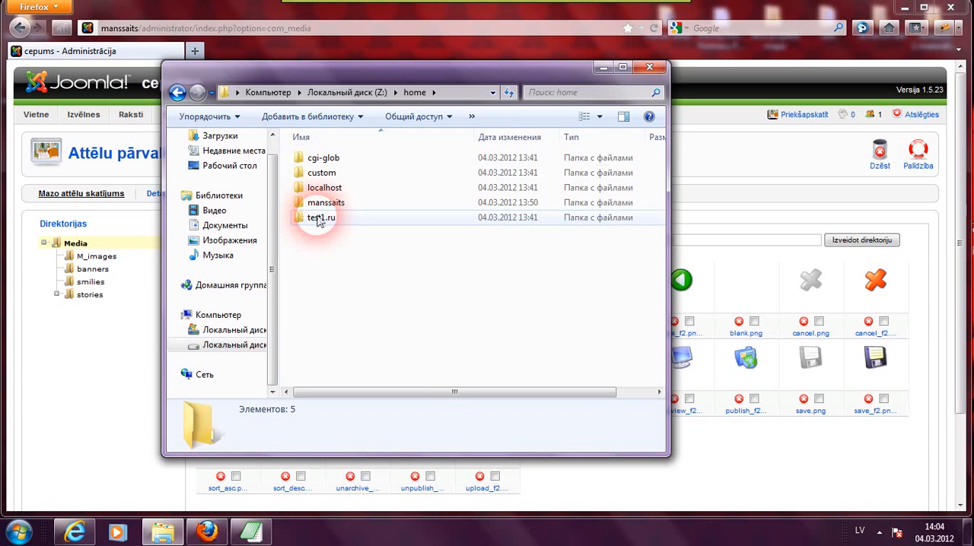
pyautogui.click(320, 207)
pyautogui.doubleClick(321, 207)
pyautogui.doubleClick(315, 158)
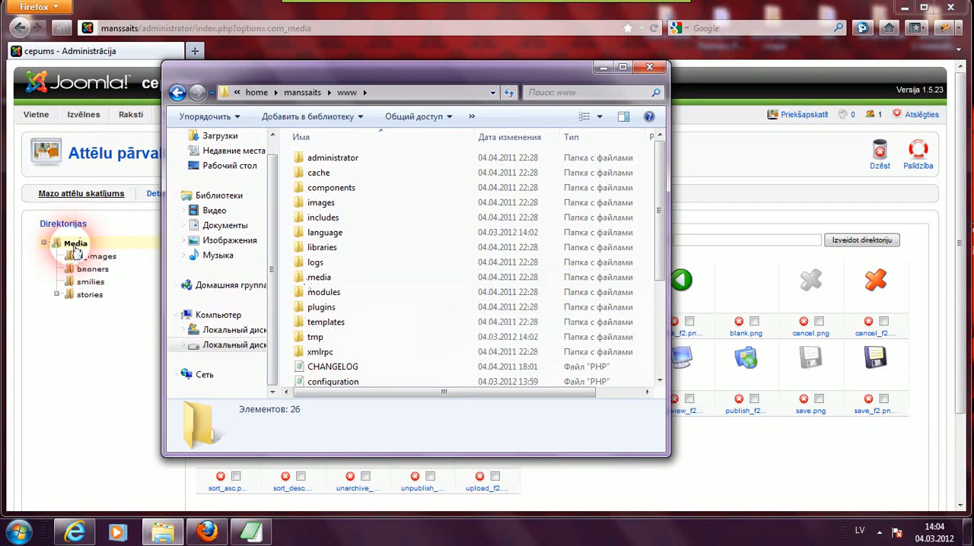
pyautogui.click(315, 281)
pyautogui.doubleClick(314, 282)
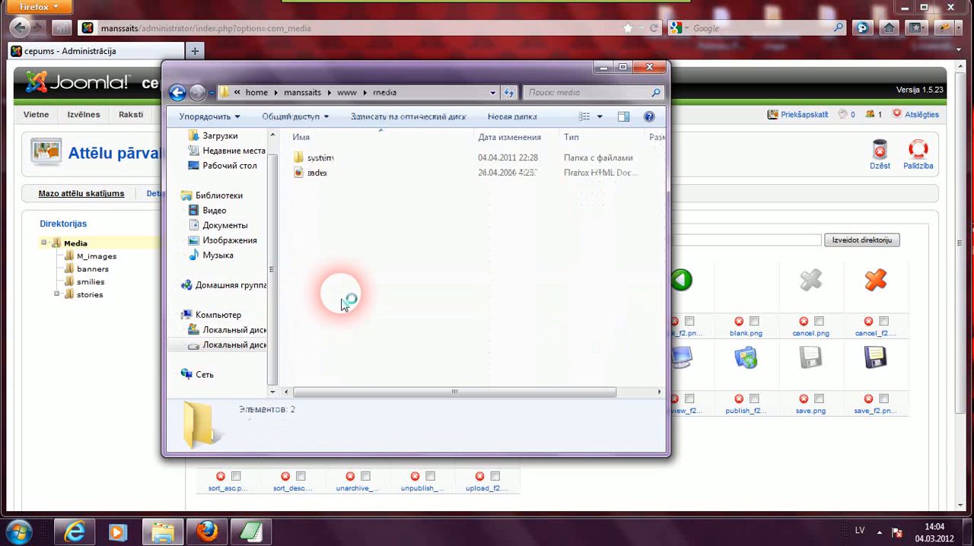
pyautogui.click(309, 161)
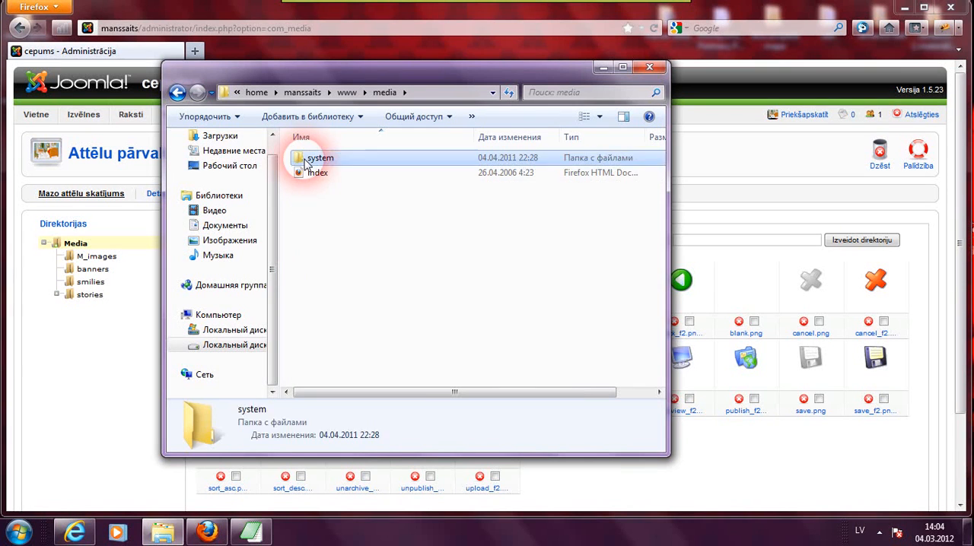
pyautogui.doubleClick(312, 160)
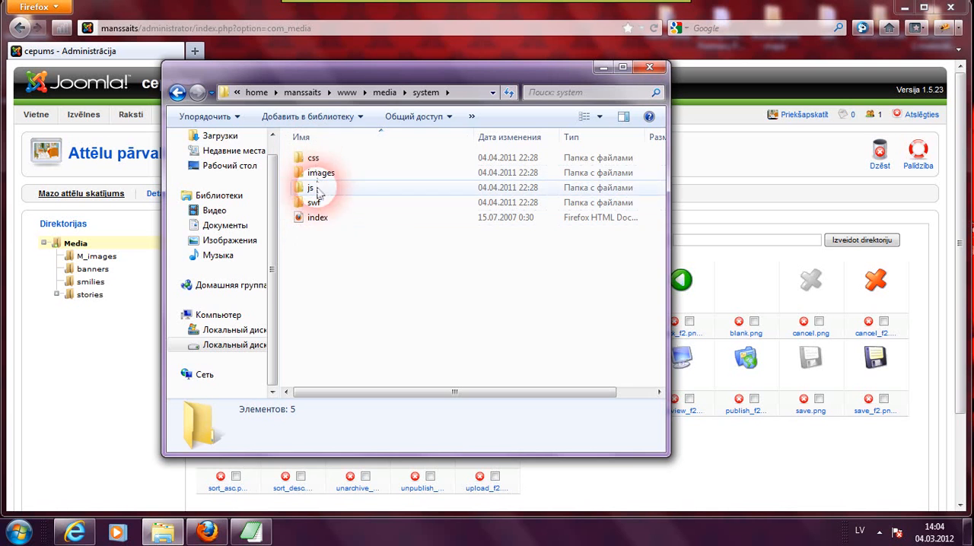
pyautogui.click(176, 95)
pyautogui.click(176, 94)
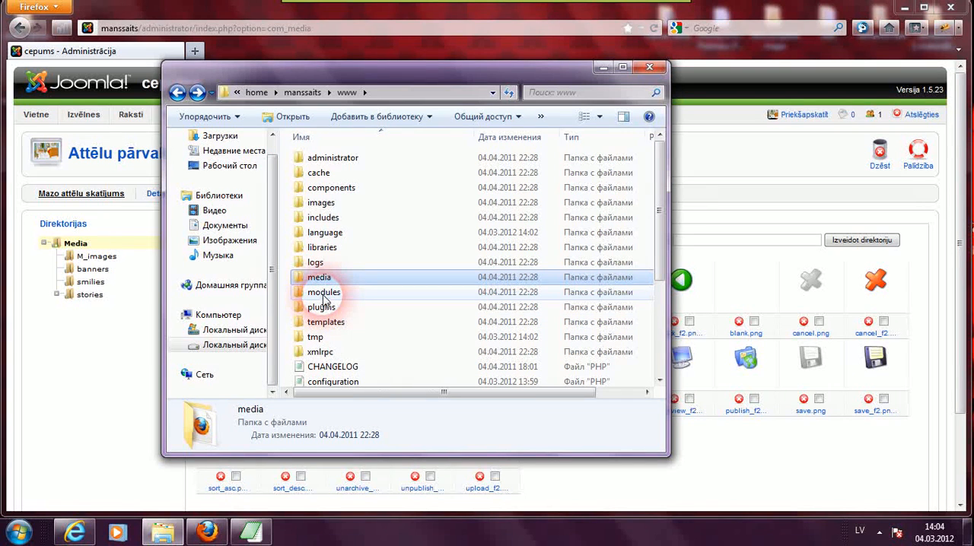
pyautogui.click(651, 70)
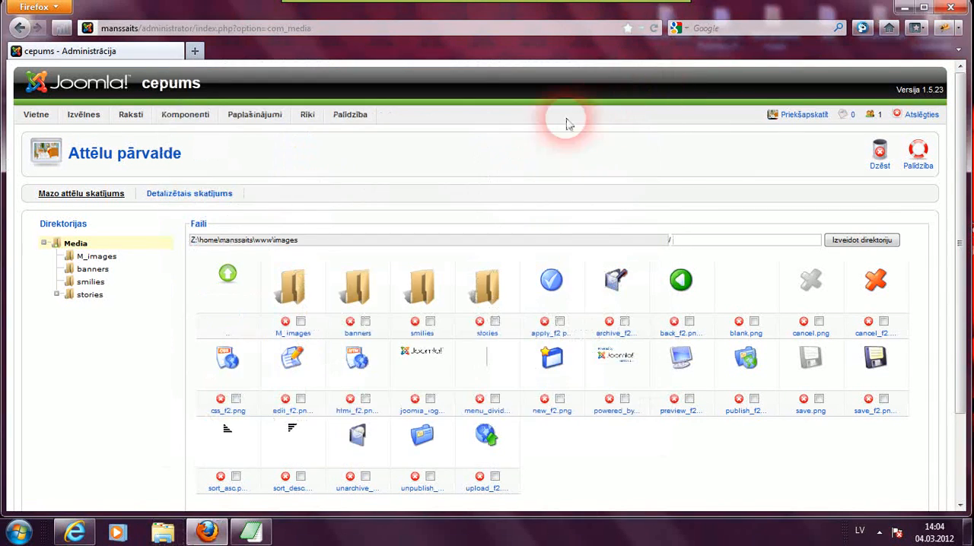
# - Open the Global Configuration and review the settings on its Site and System tabs
pyautogui.moveTo(33, 126)
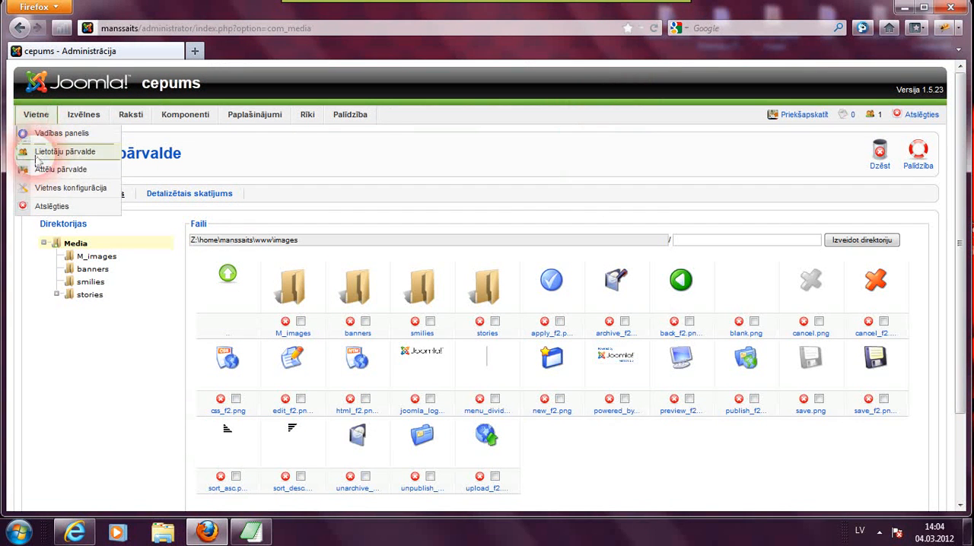
pyautogui.click(44, 191)
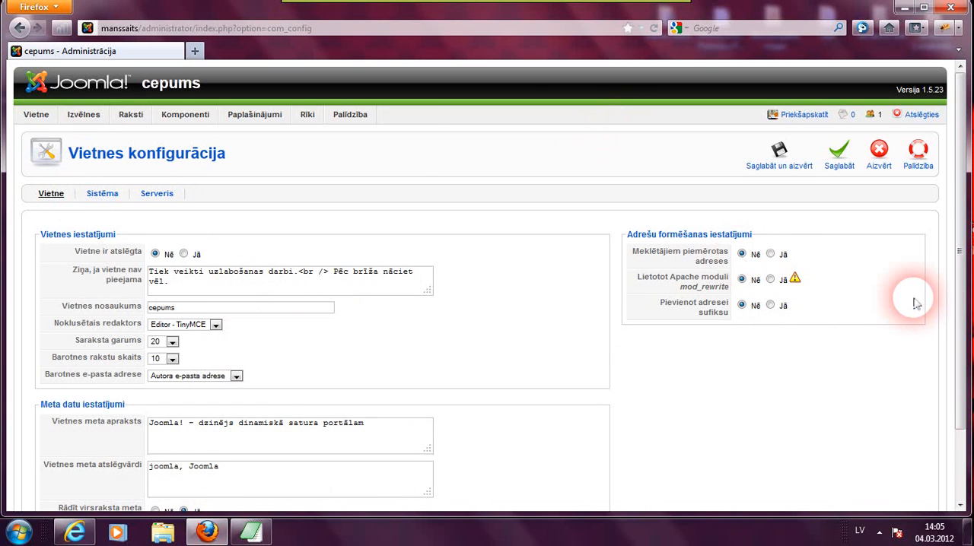
pyautogui.moveTo(958, 182); pyautogui.dragTo(959, 235)
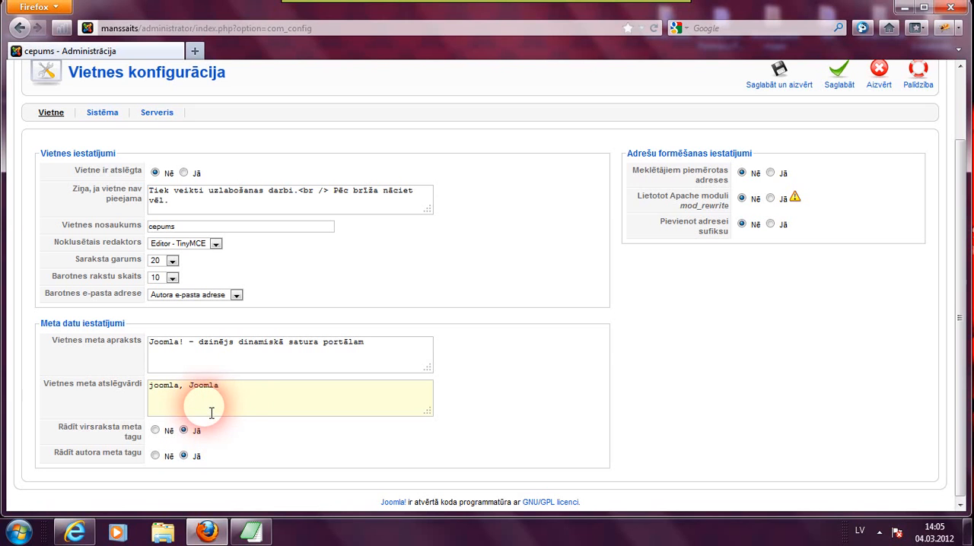
pyautogui.click(102, 112)
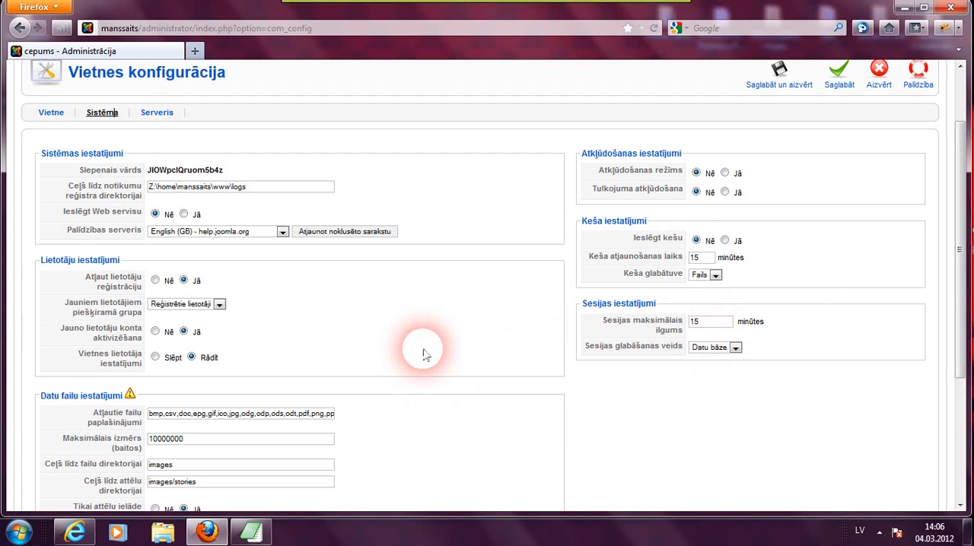
pyautogui.moveTo(956, 207)
pyautogui.mouseDown()
pyautogui.moveTo(956, 331)
pyautogui.moveTo(948, 211)
pyautogui.mouseUp()
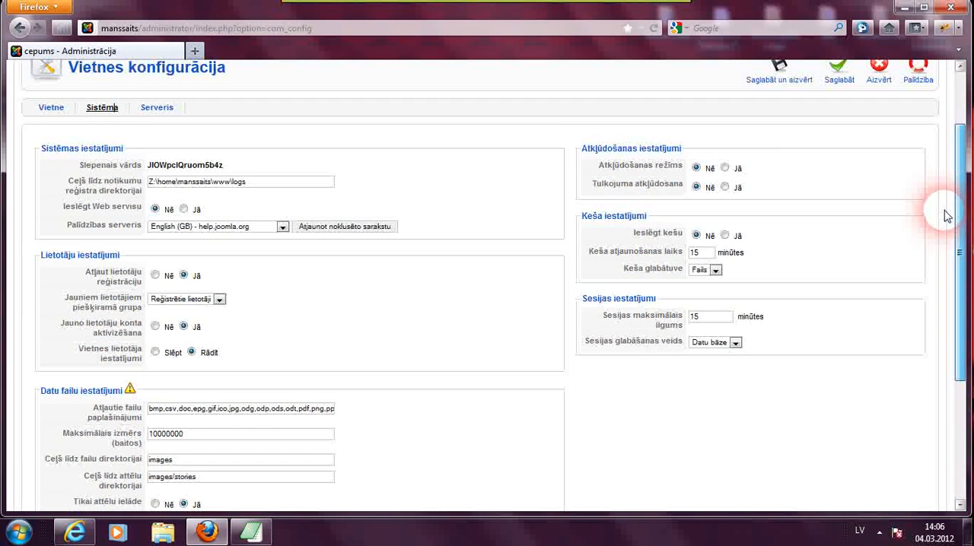
# - Review the settings on the Server tab of the Global Configuration
pyautogui.click(157, 109)
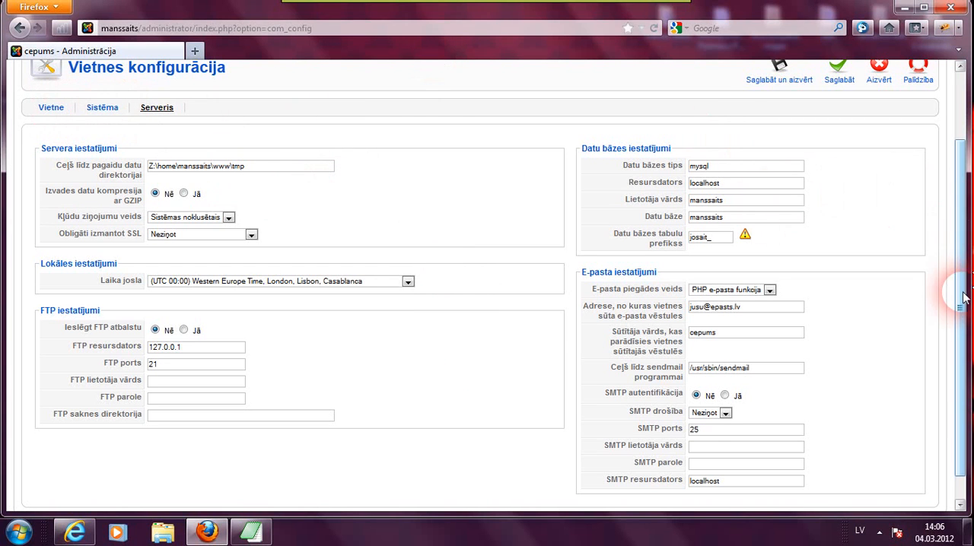
pyautogui.moveTo(962, 282); pyautogui.dragTo(960, 182)
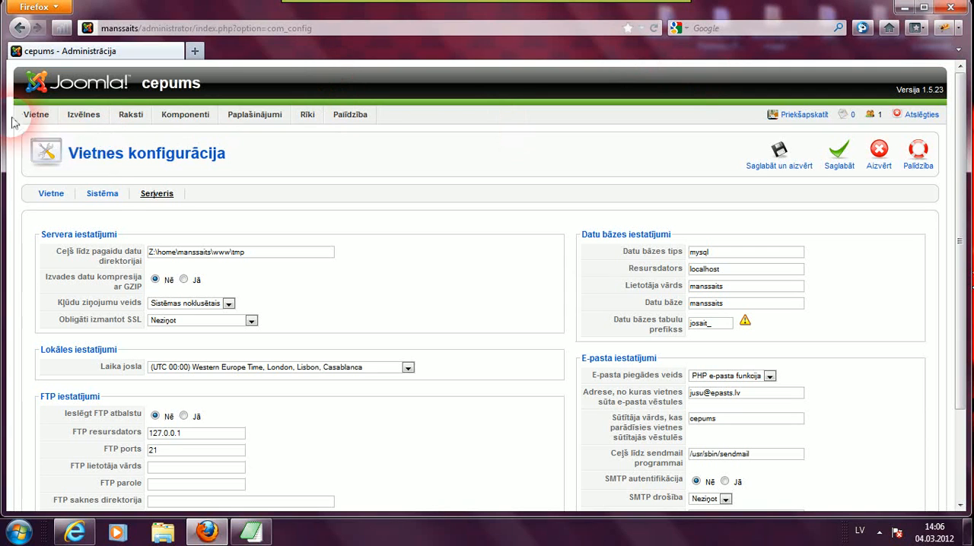
pyautogui.moveTo(76, 119)
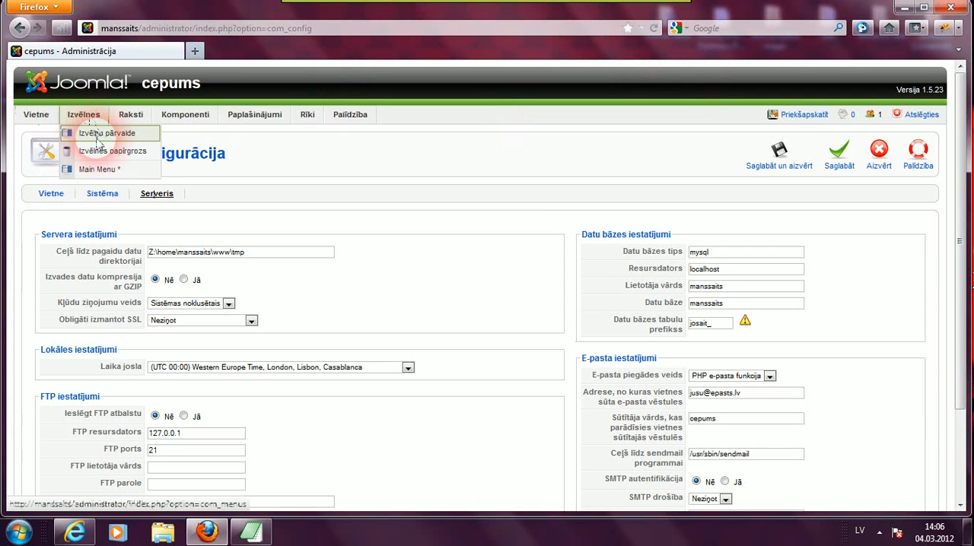
# - Open the Menu Manager, rename the Main Menu's unique name to "Mana izvēlne", and save and close
pyautogui.click(97, 141)
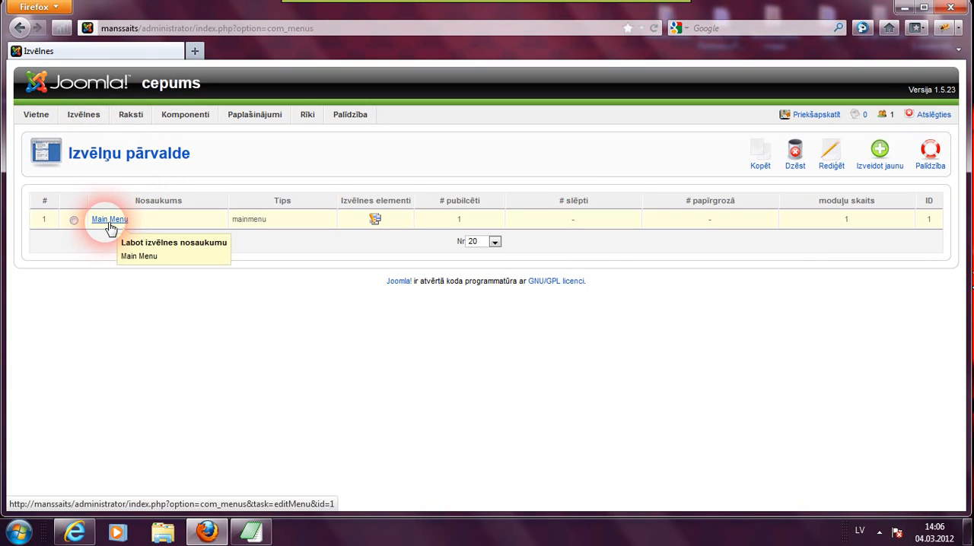
pyautogui.click(110, 220)
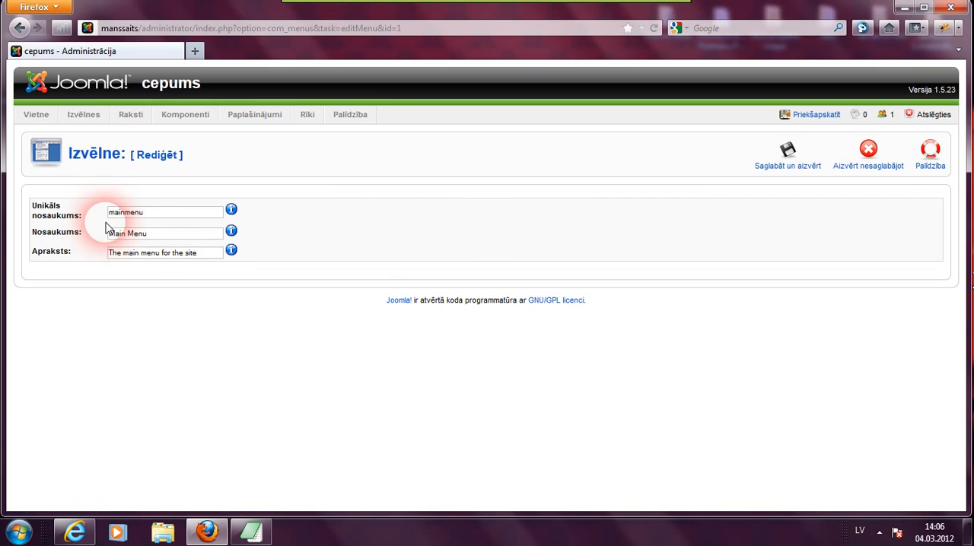
pyautogui.moveTo(150, 219); pyautogui.dragTo(109, 207)
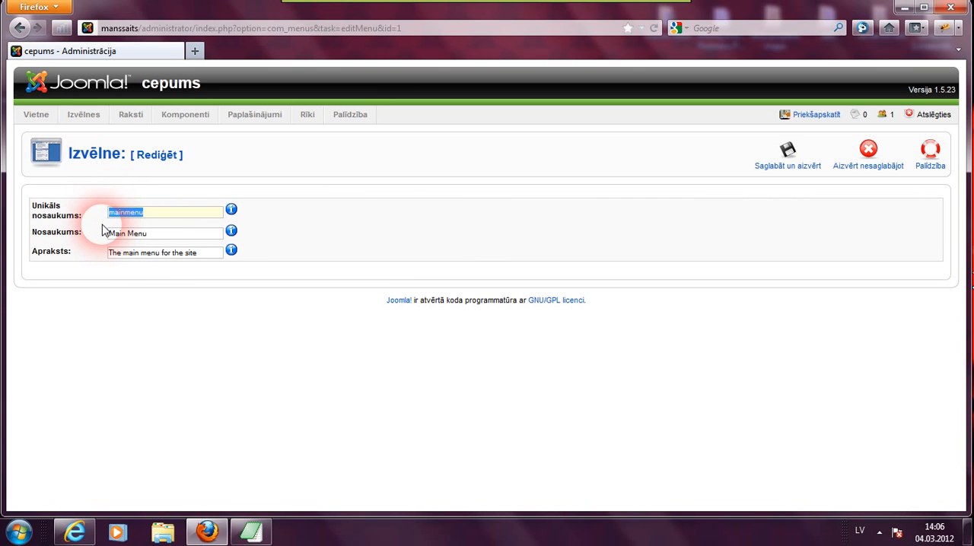
pyautogui.write('mana')
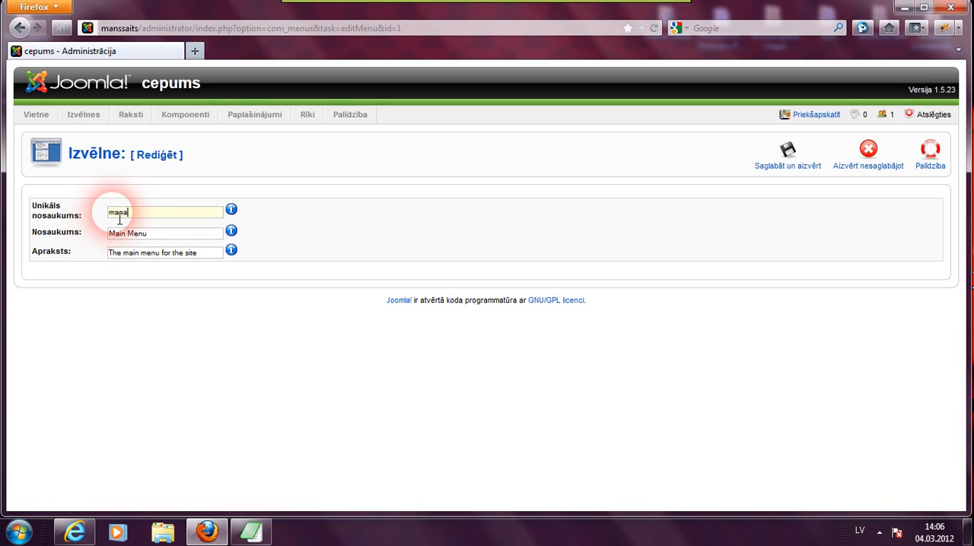
pyautogui.moveTo(109, 213); pyautogui.dragTo(114, 217)
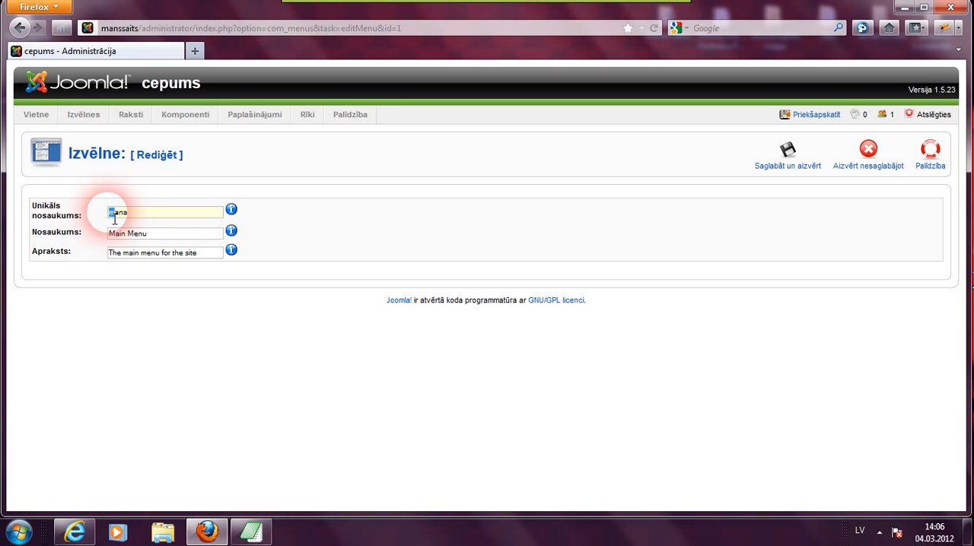
pyautogui.write('M')
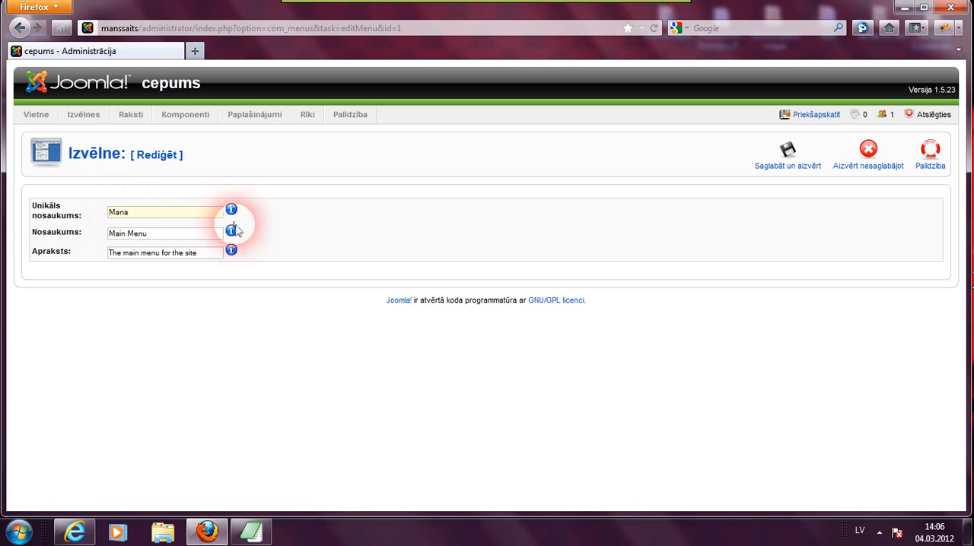
pyautogui.click(131, 214)
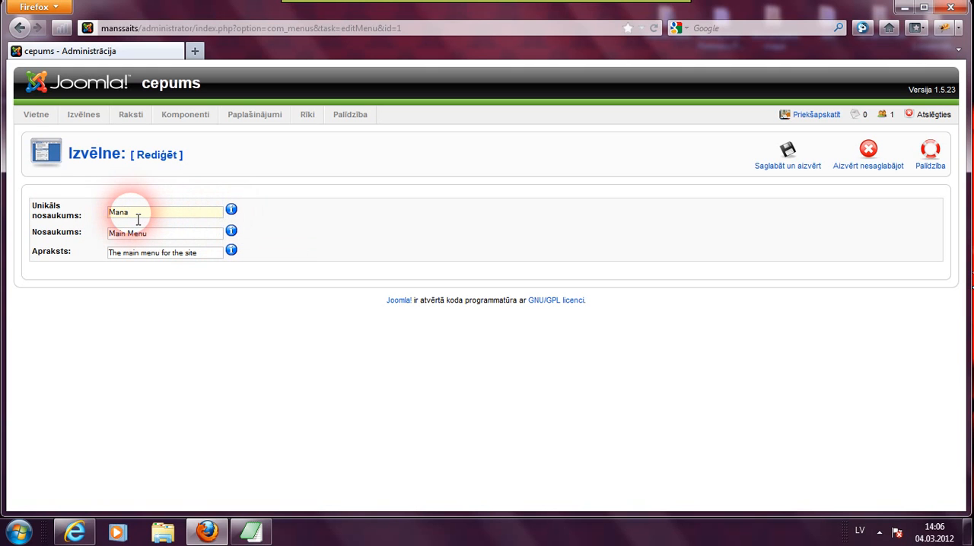
pyautogui.write('izvēlne')
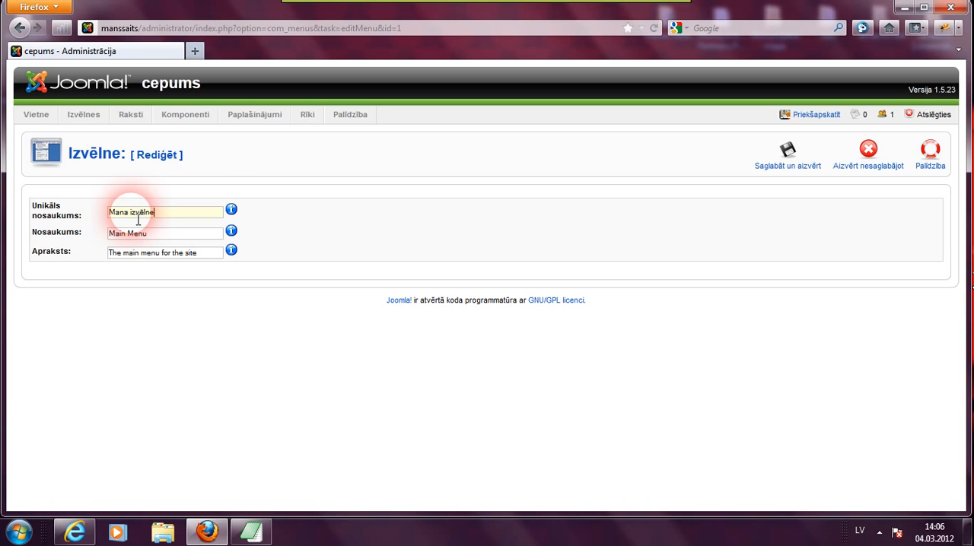
pyautogui.click(784, 164)
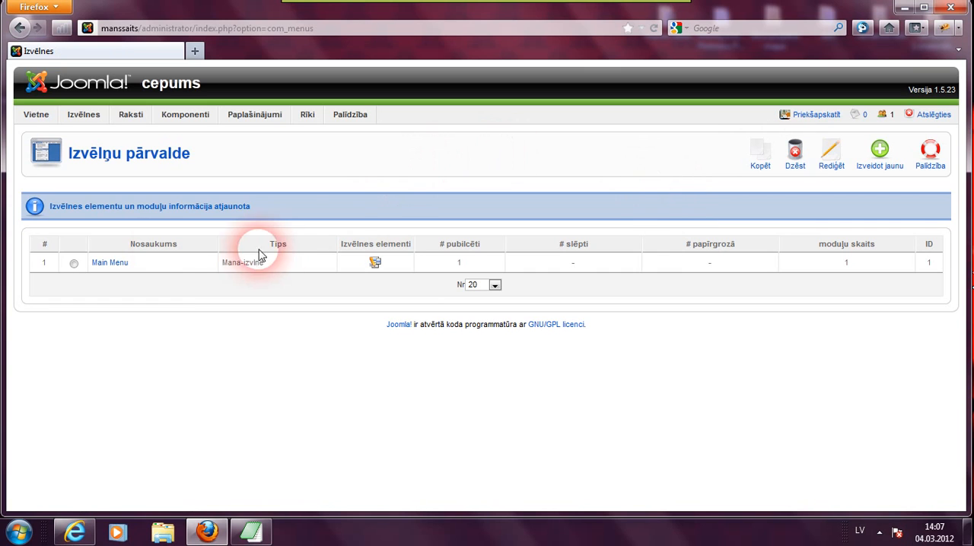
# - Open the main menu's item list in the Menu Editor, then return to the Menu Manager
pyautogui.moveTo(100, 122)
pyautogui.moveTo(101, 121)
pyautogui.mouseDown()
pyautogui.moveTo(96, 192)
pyautogui.moveTo(86, 120)
pyautogui.mouseUp()
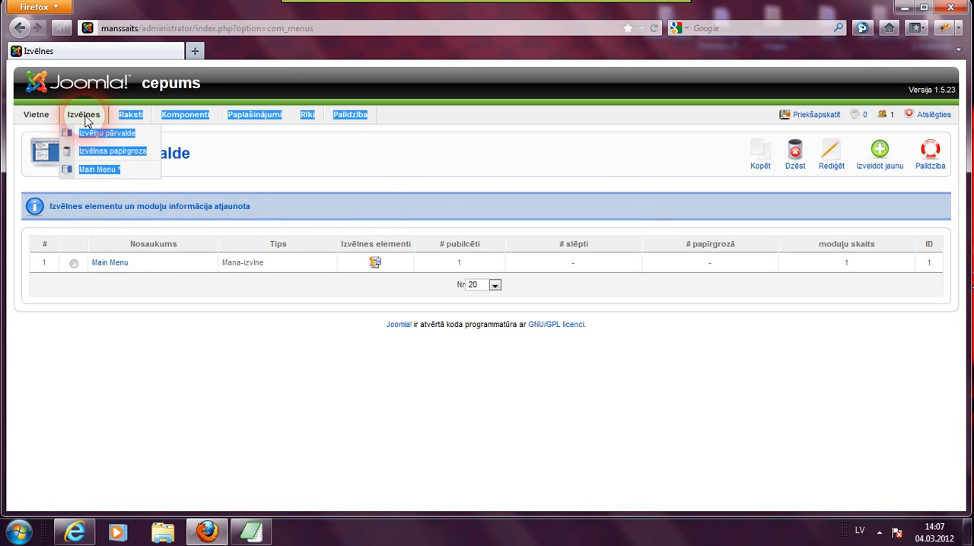
pyautogui.click(215, 138)
pyautogui.moveTo(88, 117)
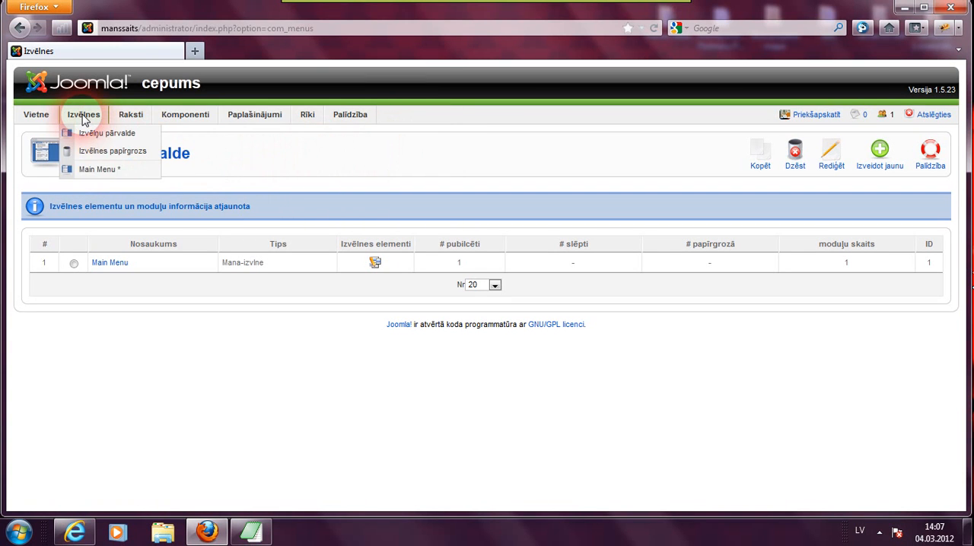
pyautogui.click(86, 174)
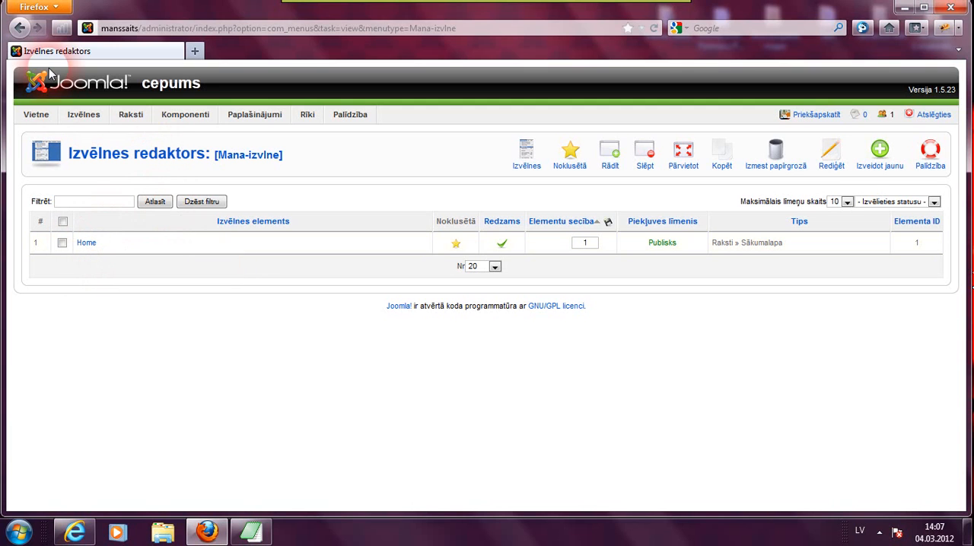
pyautogui.click(20, 28)
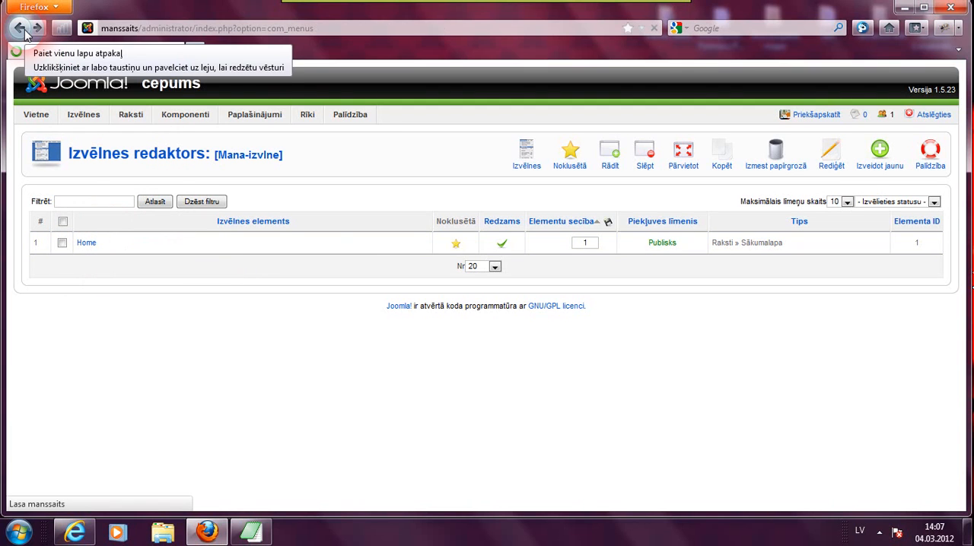
# - Browse the Articles, Components and Extensions menus and open the Template Manager
pyautogui.click(136, 118)
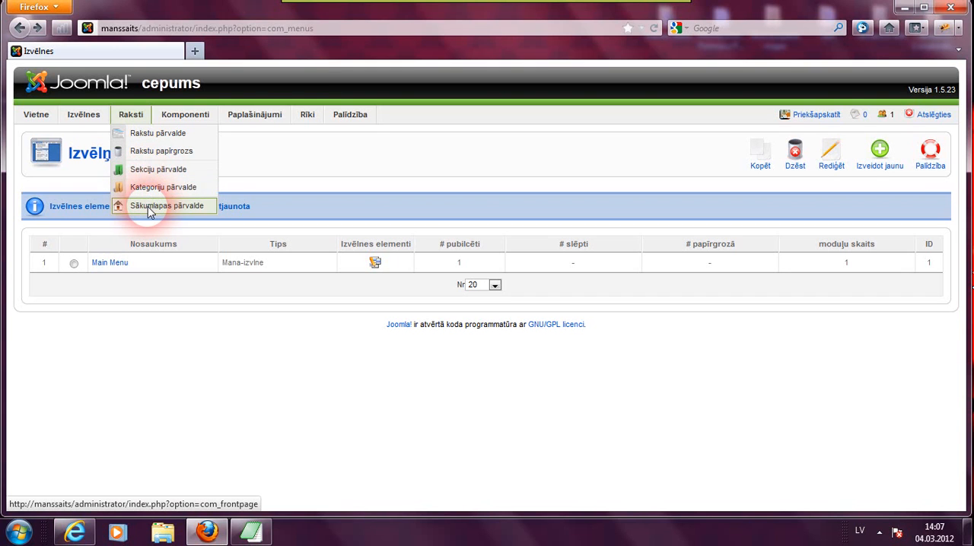
pyautogui.moveTo(169, 122)
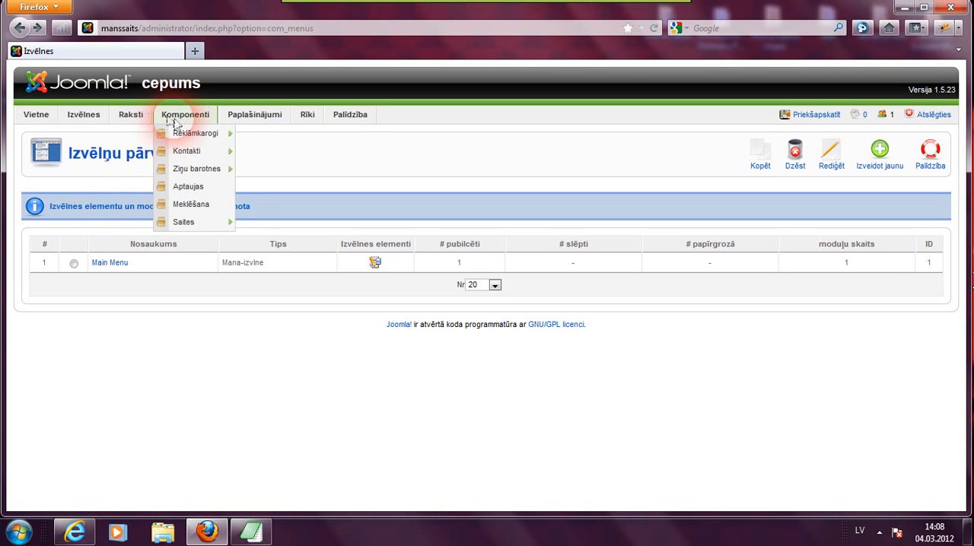
pyautogui.moveTo(181, 150)
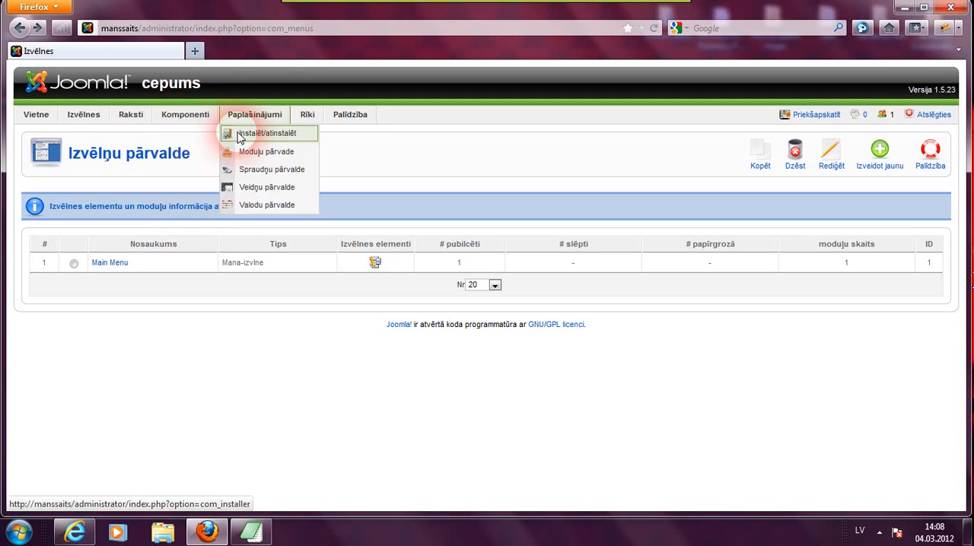
pyautogui.moveTo(254, 114)
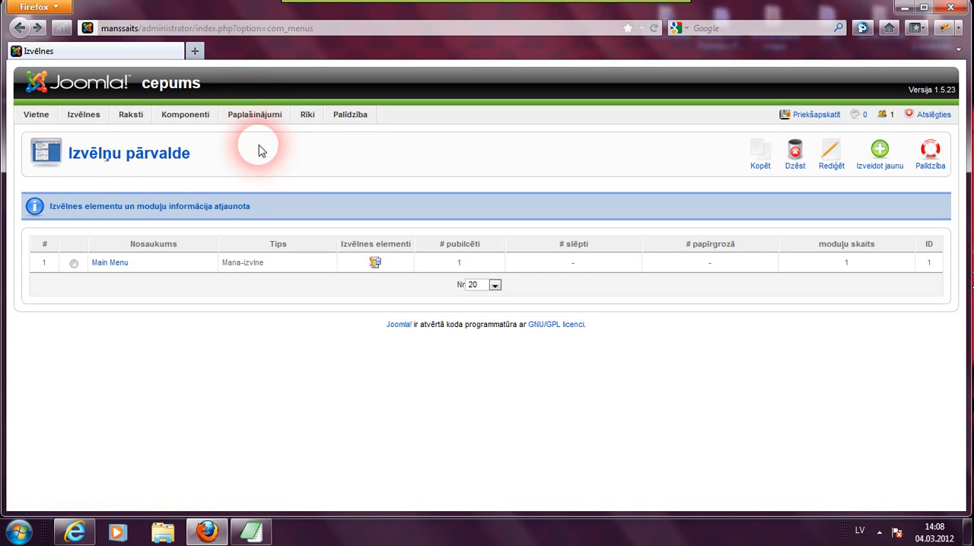
pyautogui.moveTo(247, 115)
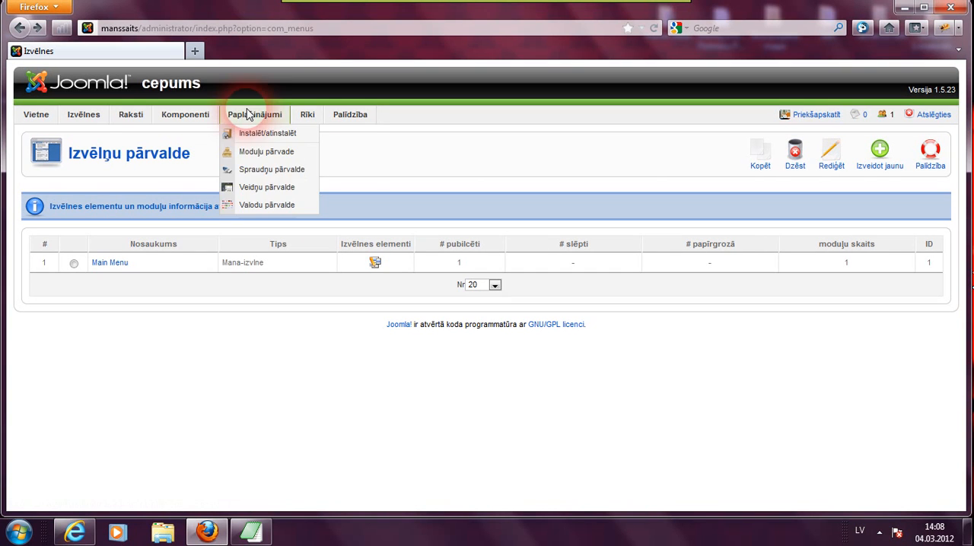
pyautogui.click(255, 191)
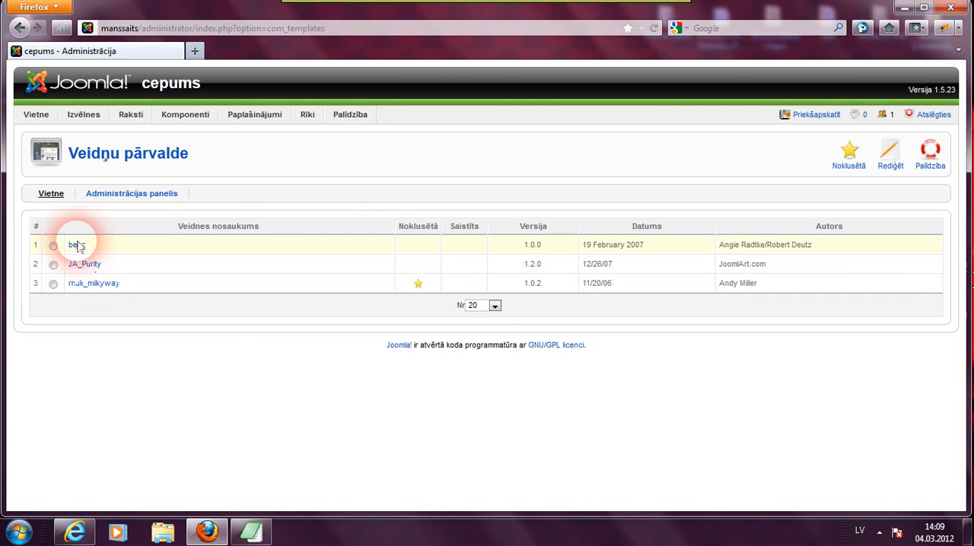
# - Look over the installed site templates and preview the front-end site in a new tab
pyautogui.moveTo(80, 247)
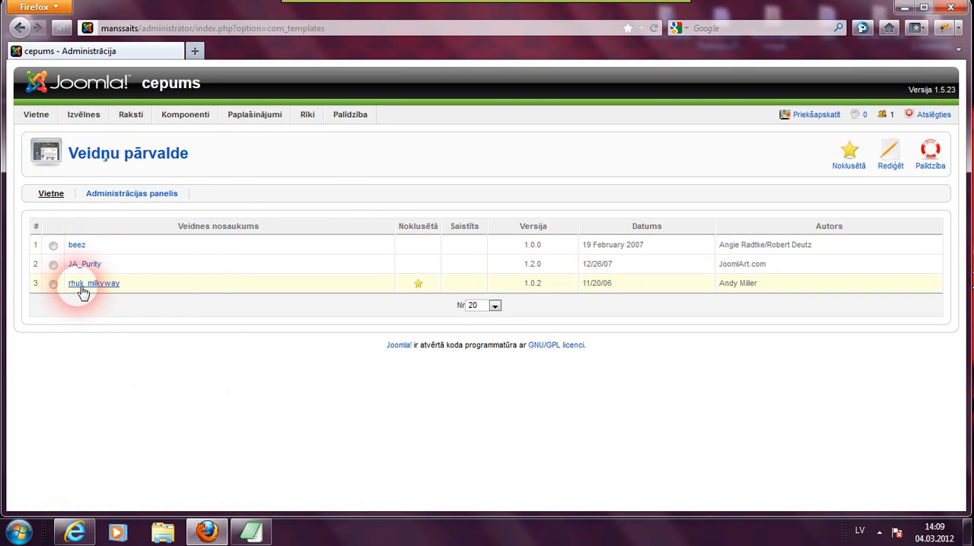
pyautogui.moveTo(82, 268)
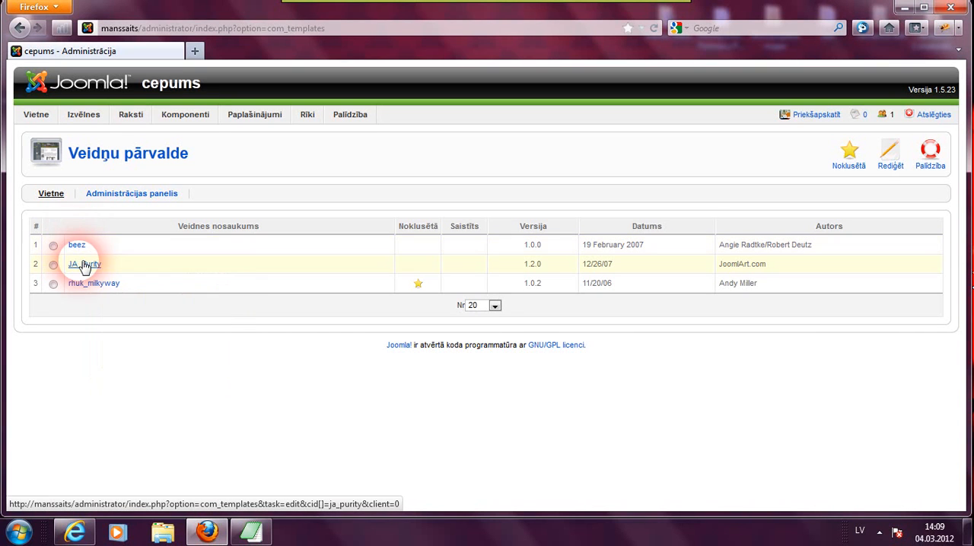
pyautogui.moveTo(87, 292)
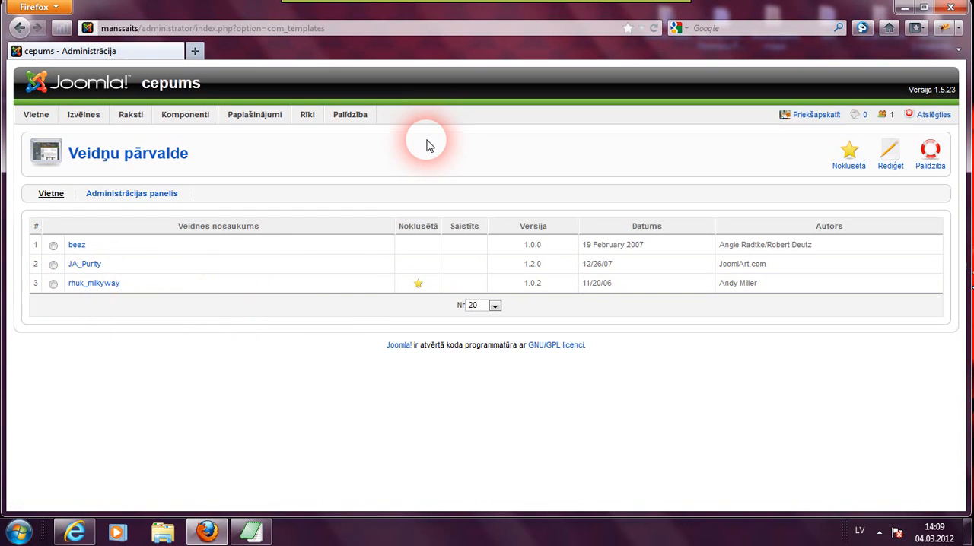
pyautogui.click(818, 115)
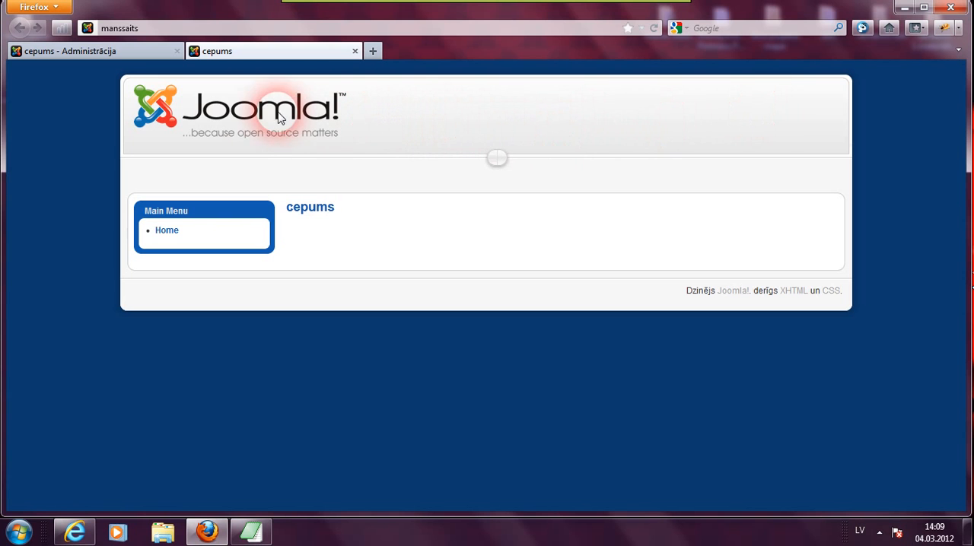
# - Switch between the administration tab and the site preview tab to compare them
pyautogui.click(135, 53)
pyautogui.moveTo(109, 284)
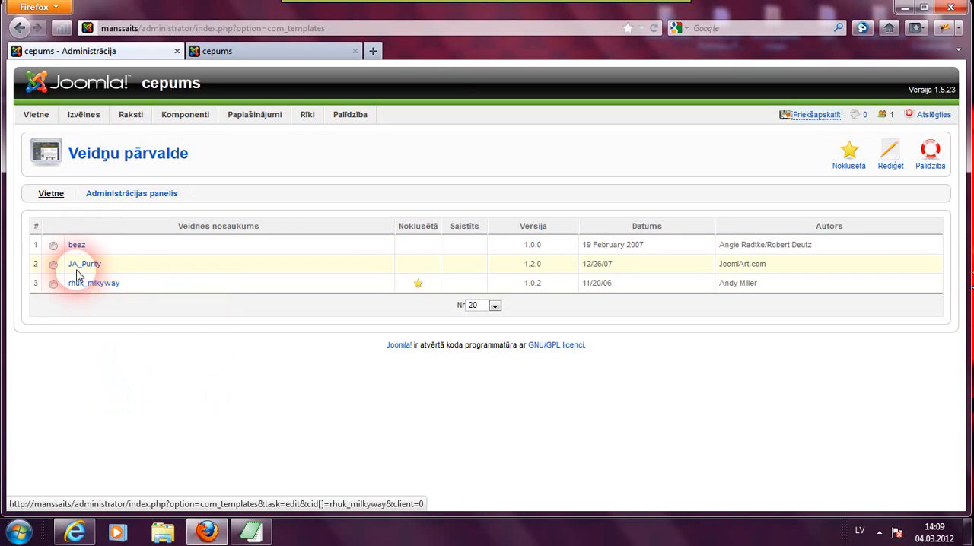
pyautogui.click(293, 51)
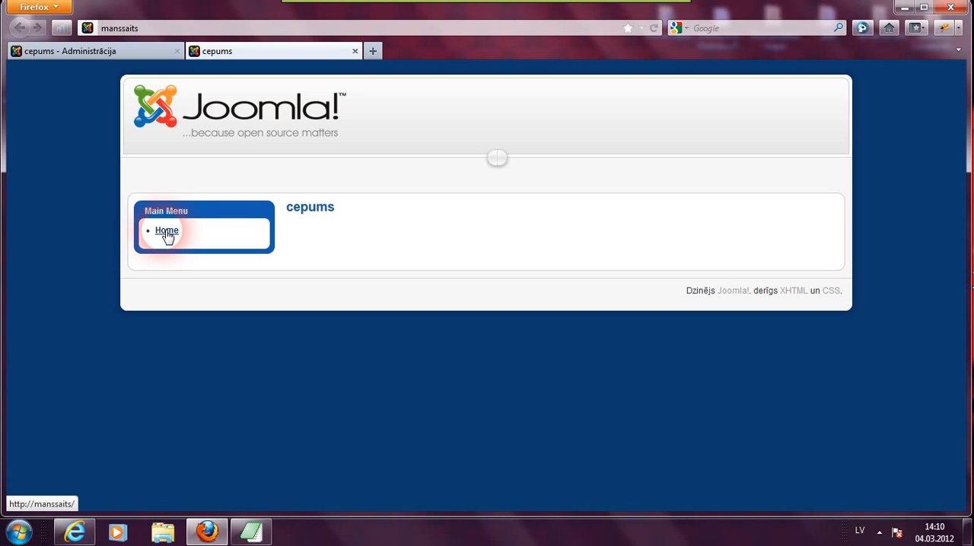
pyautogui.click(127, 51)
# - Log out of the administration panel and close its browser tab
pyautogui.moveTo(208, 164)
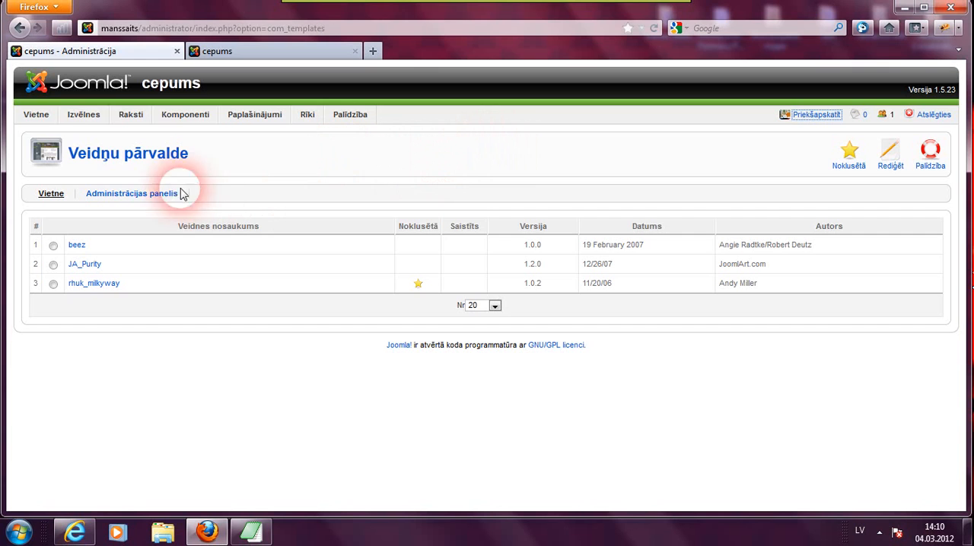
pyautogui.moveTo(138, 124)
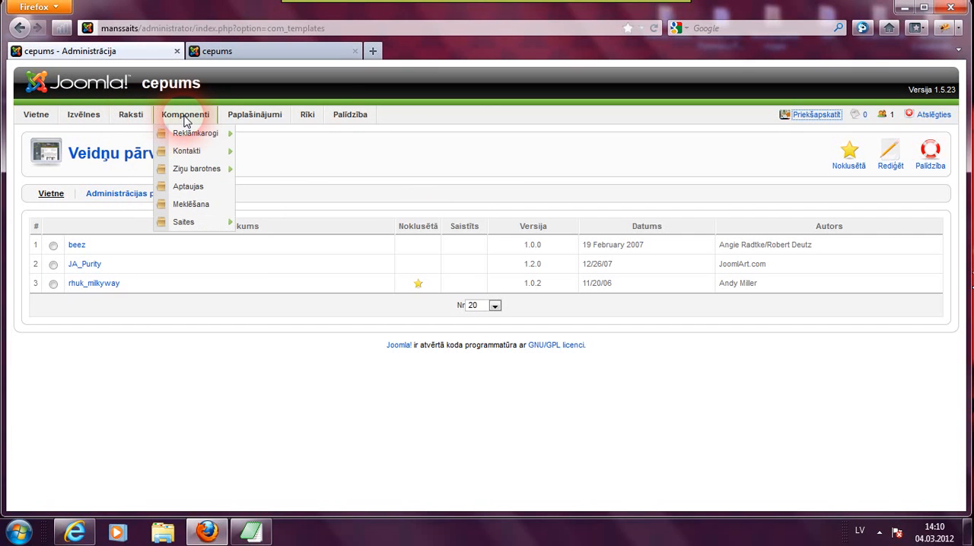
pyautogui.moveTo(305, 122)
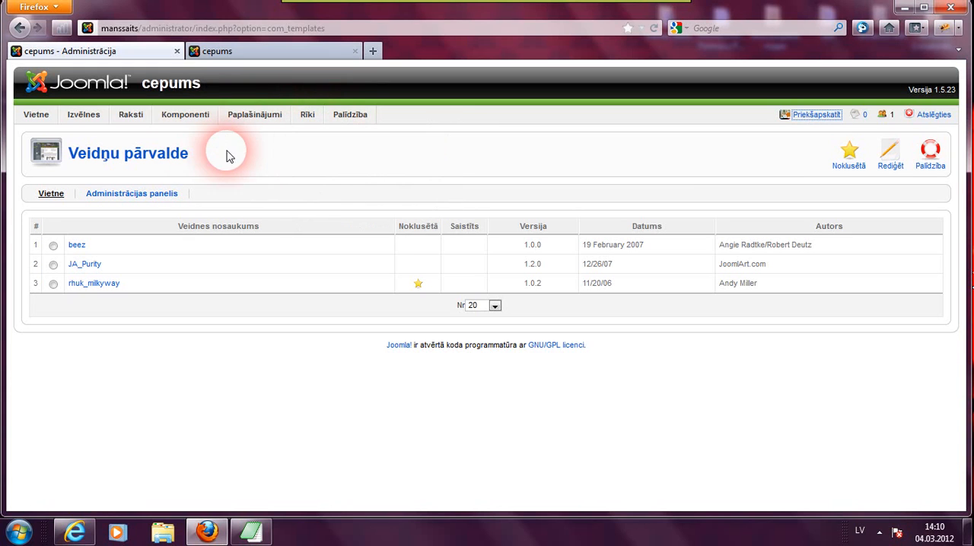
pyautogui.click(929, 120)
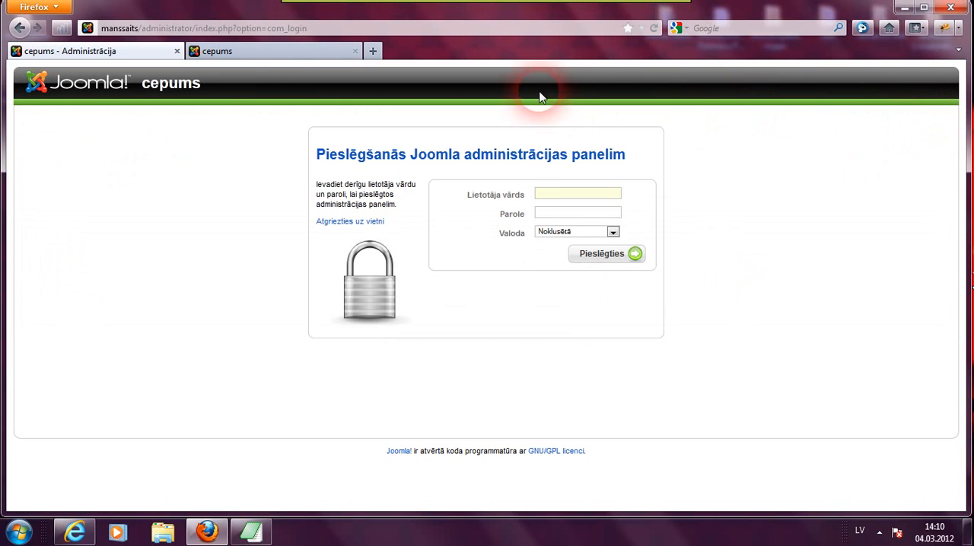
pyautogui.click(178, 51)
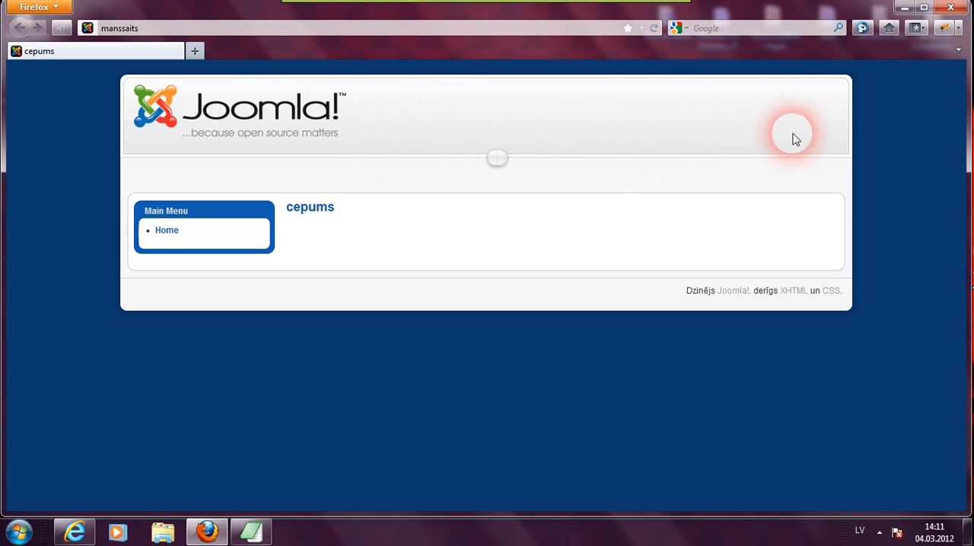
# - Close the browser and the login notes text file
pyautogui.click(948, 6)
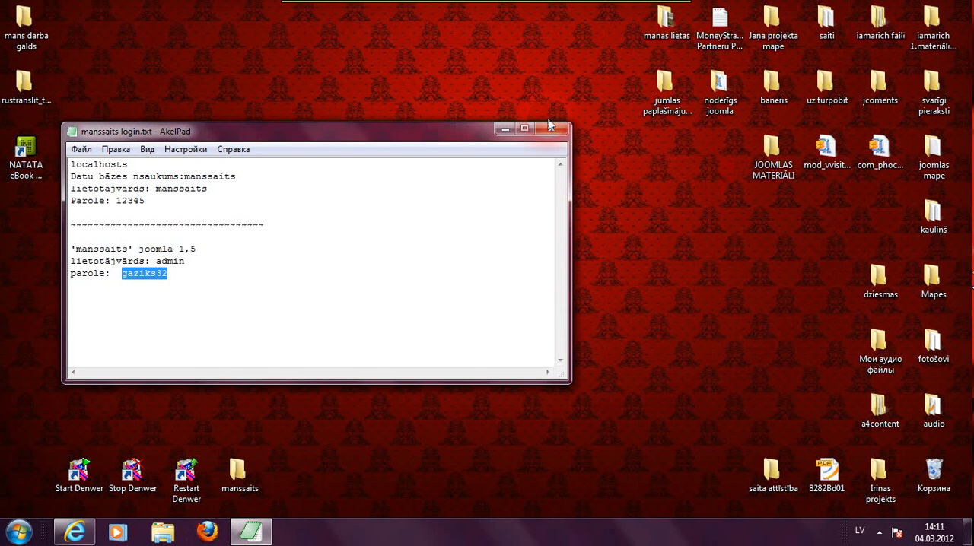
pyautogui.click(551, 129)
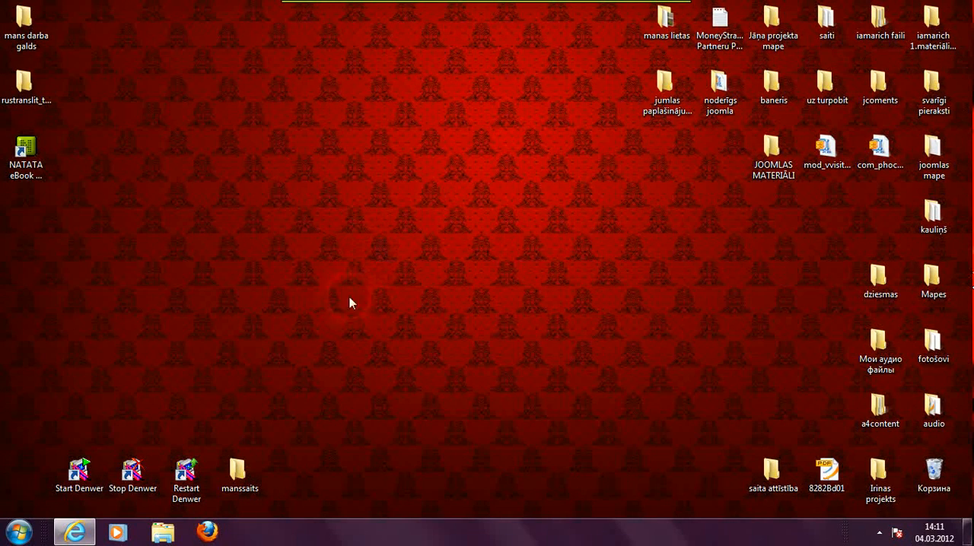